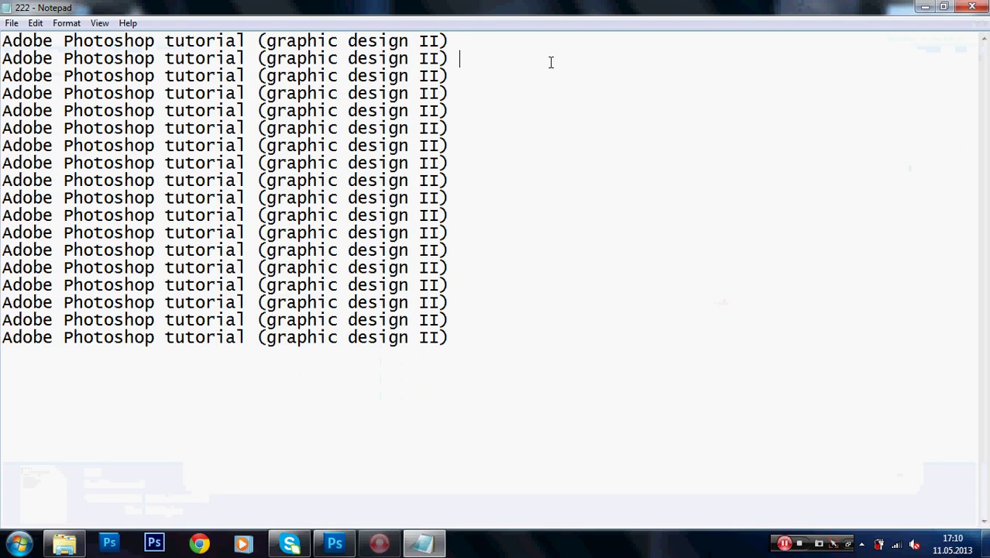
# Select some lines of the tutorial-title notes in Notepad, then bring Photoshop's heart wallpaper document forward.
pyautogui.moveTo(2, 128)
pyautogui.mouseDown()
pyautogui.moveTo(244, 128)
pyautogui.moveTo(457, 233)
pyautogui.moveTo(457, 285)
pyautogui.mouseUp()
pyautogui.moveTo(209, 222)
pyautogui.mouseDown()
pyautogui.moveTo(283, 230)
pyautogui.moveTo(397, 197)
pyautogui.mouseUp()
pyautogui.moveTo(145, 180)
pyautogui.mouseDown()
pyautogui.moveTo(422, 194)
pyautogui.moveTo(523, 323)
pyautogui.moveTo(72, 180)
pyautogui.moveTo(42, 180)
pyautogui.mouseUp()
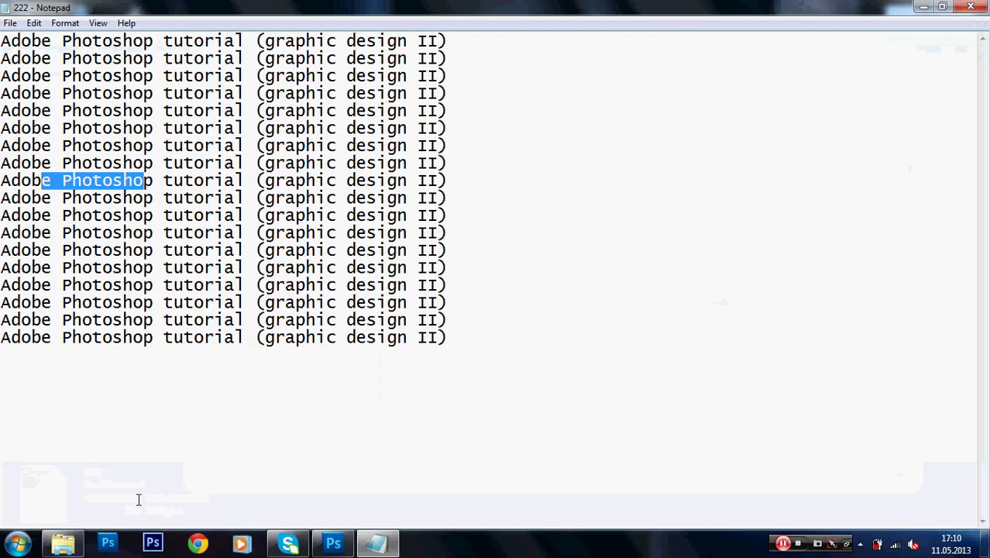
pyautogui.click(335, 546)
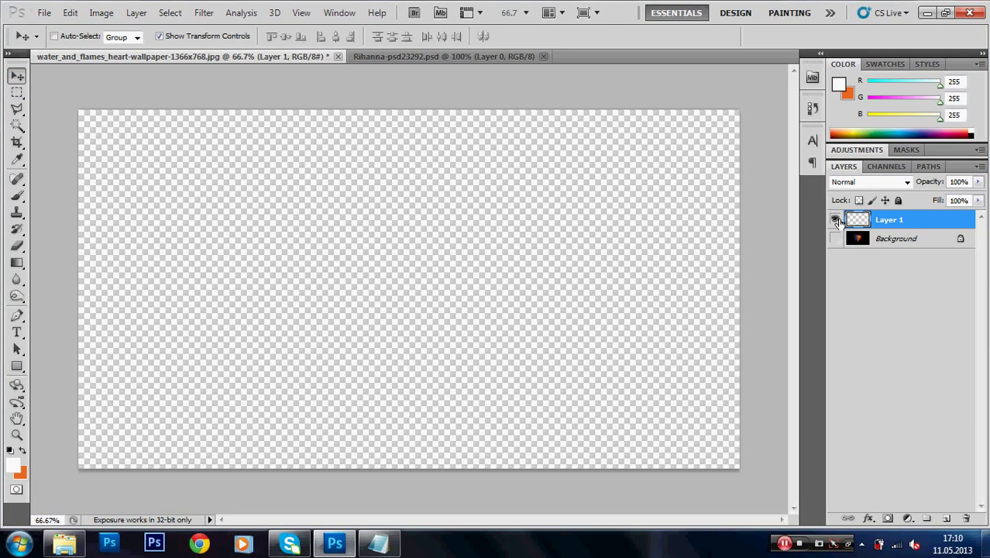
# Inspect the heart background by toggling its visibility and inverting it twice, then view the portrait document.
pyautogui.click(836, 238)
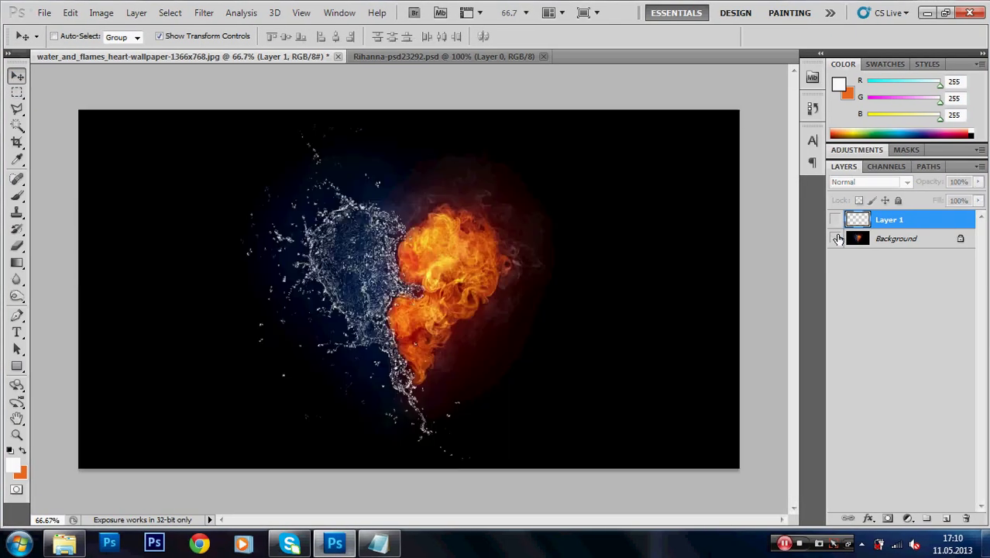
pyautogui.click(836, 237)
pyautogui.click(836, 238)
pyautogui.click(836, 238)
pyautogui.click(857, 242)
pyautogui.hotkey('ctrl', 'i')
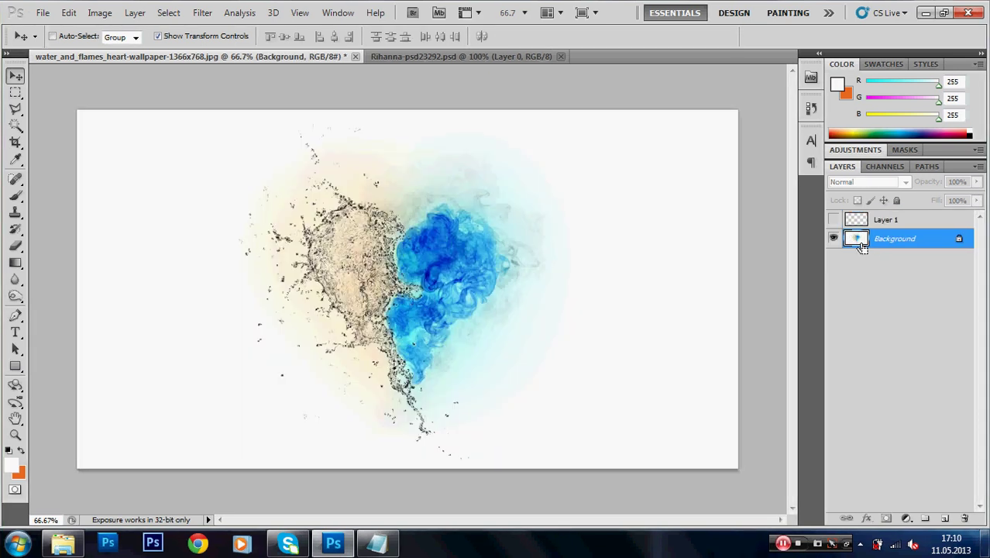
pyautogui.hotkey('ctrl', 'i')
pyautogui.hotkey('ctrl', 'i')
pyautogui.hotkey('ctrl', 'i')
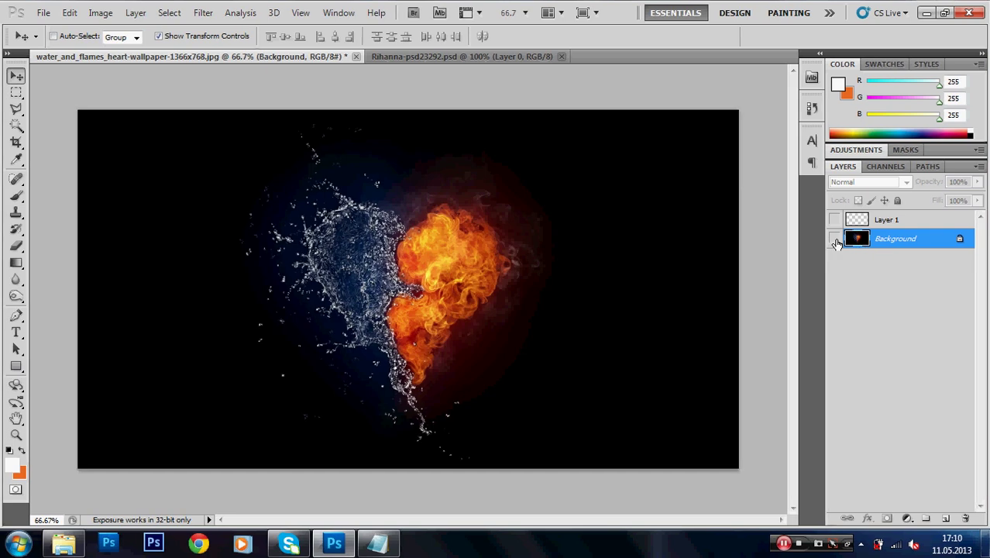
pyautogui.click(833, 238)
pyautogui.click(417, 57)
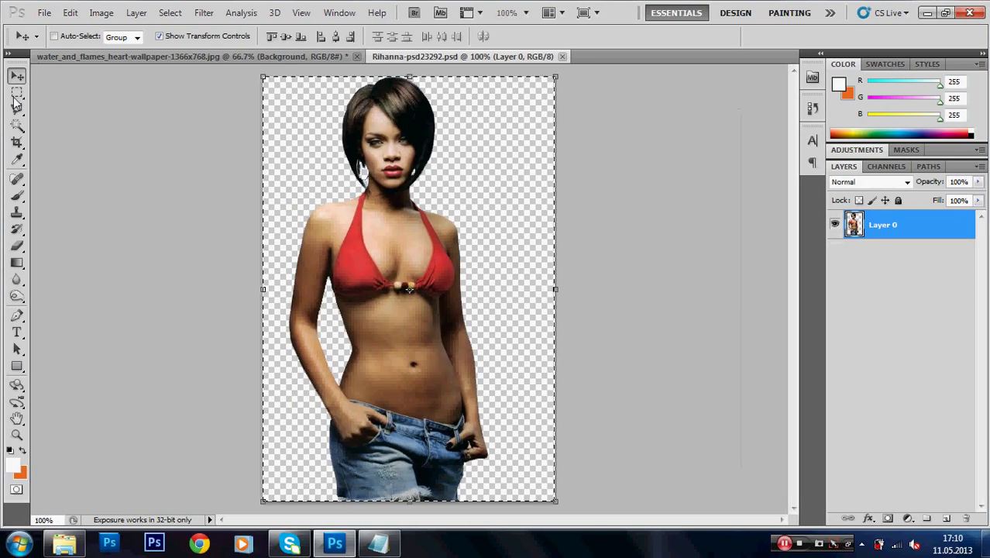
# Select the woman's cut-out figure with a rectangular marquee and copy it.
pyautogui.click(16, 92)
pyautogui.click(188, 97)
pyautogui.moveTo(270, 77); pyautogui.dragTo(460, 346)
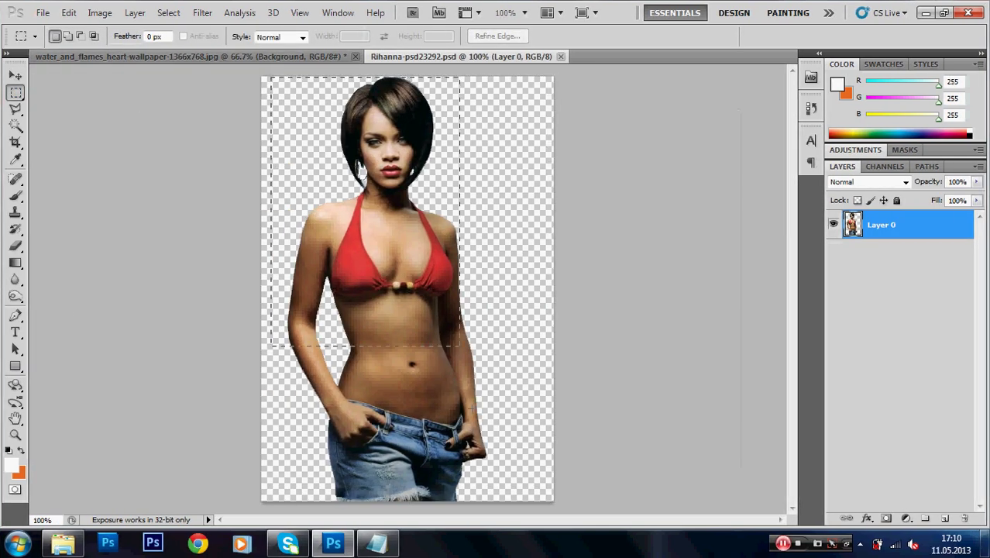
pyautogui.hotkey('ctrl', 'c')
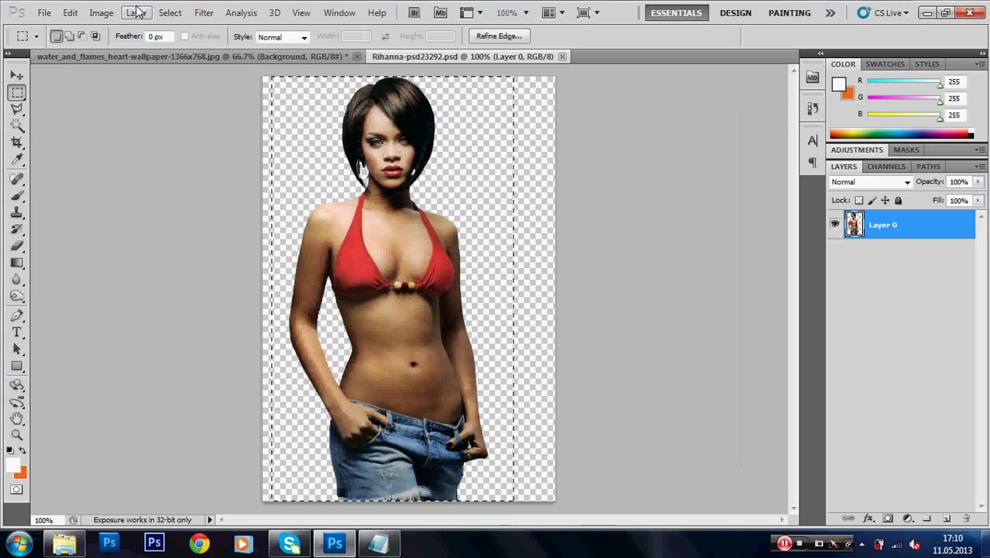
# Paste the figure into the heart document, move it to the bottom centre, and show the background.
pyautogui.click(217, 56)
pyautogui.hotkey('ctrl', 'v')
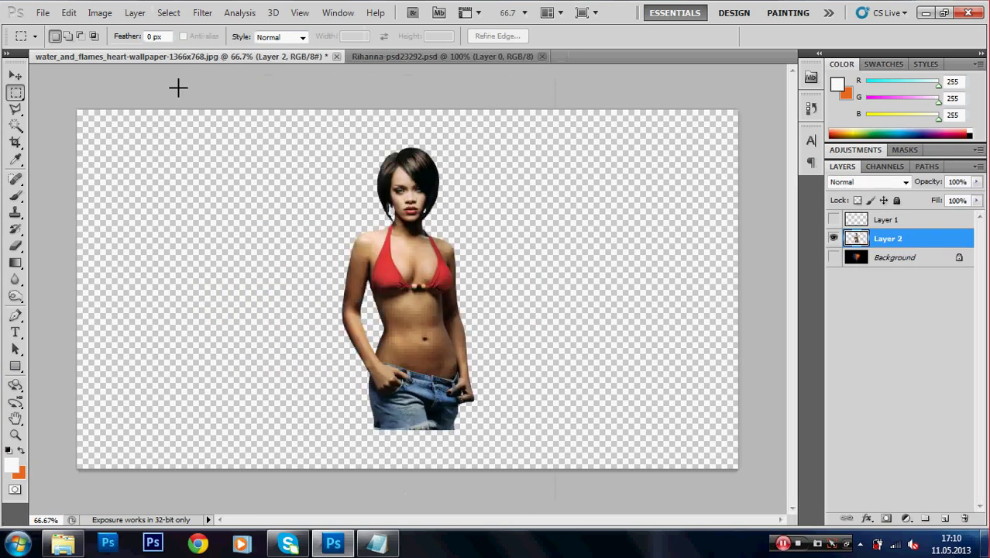
pyautogui.press('v')
pyautogui.moveTo(407, 234)
pyautogui.mouseDown()
pyautogui.moveTo(292, 244)
pyautogui.moveTo(475, 270)
pyautogui.mouseUp()
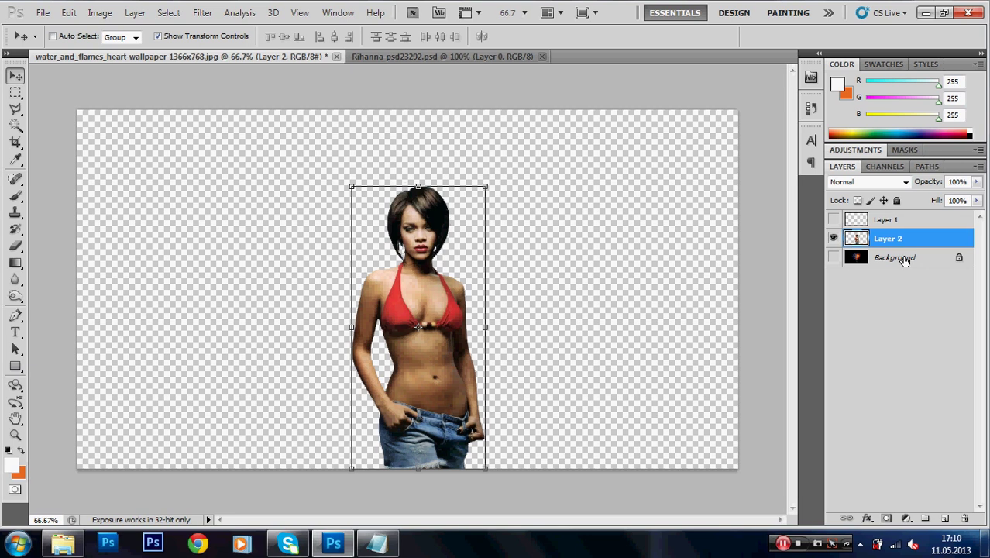
pyautogui.click(898, 258)
pyautogui.click(834, 258)
pyautogui.click(835, 259)
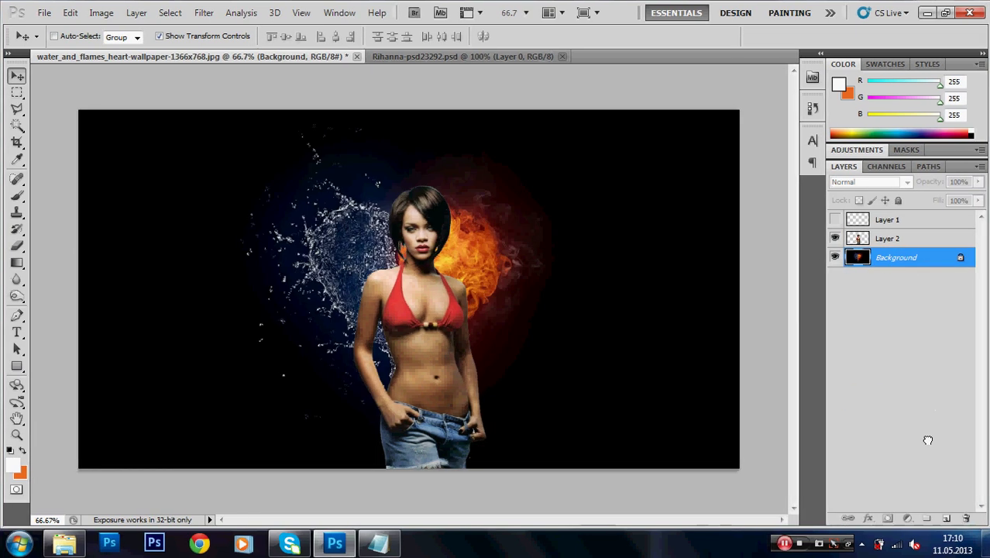
# Duplicate the Background, delete the locked original, and show Background copy above Layer 1.
pyautogui.moveTo(931, 404); pyautogui.dragTo(944, 518)
pyautogui.click(867, 276)
pyautogui.press('Delete')
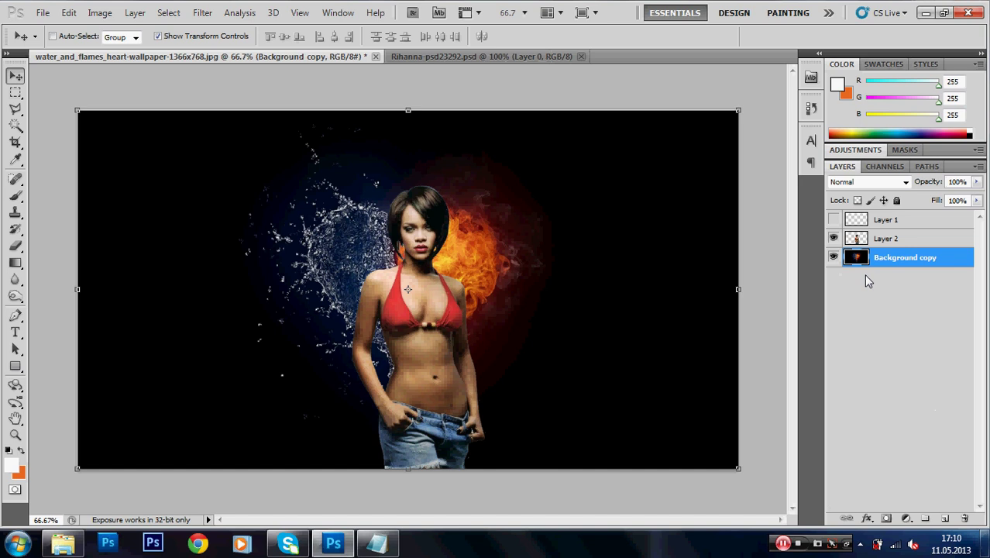
pyautogui.moveTo(914, 326); pyautogui.dragTo(885, 267)
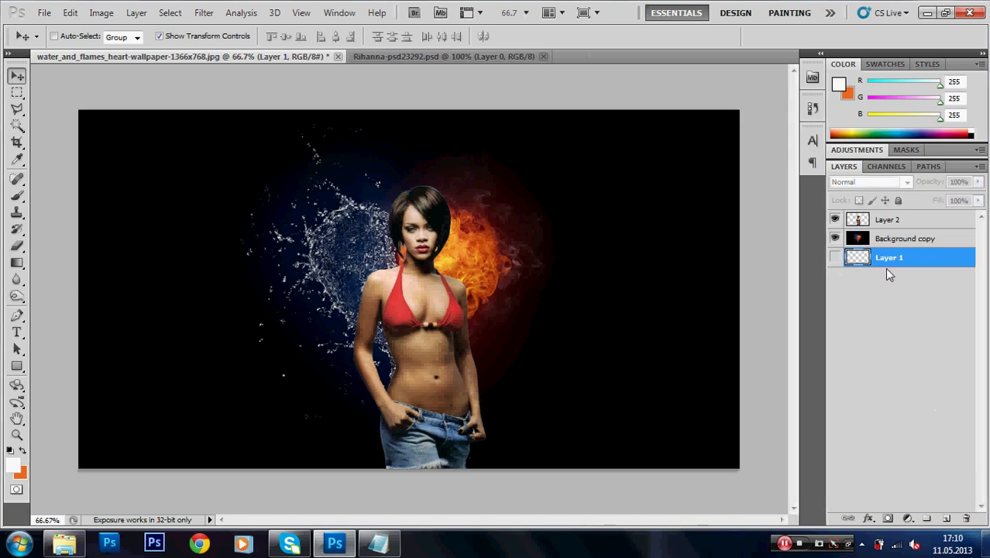
pyautogui.click(862, 240)
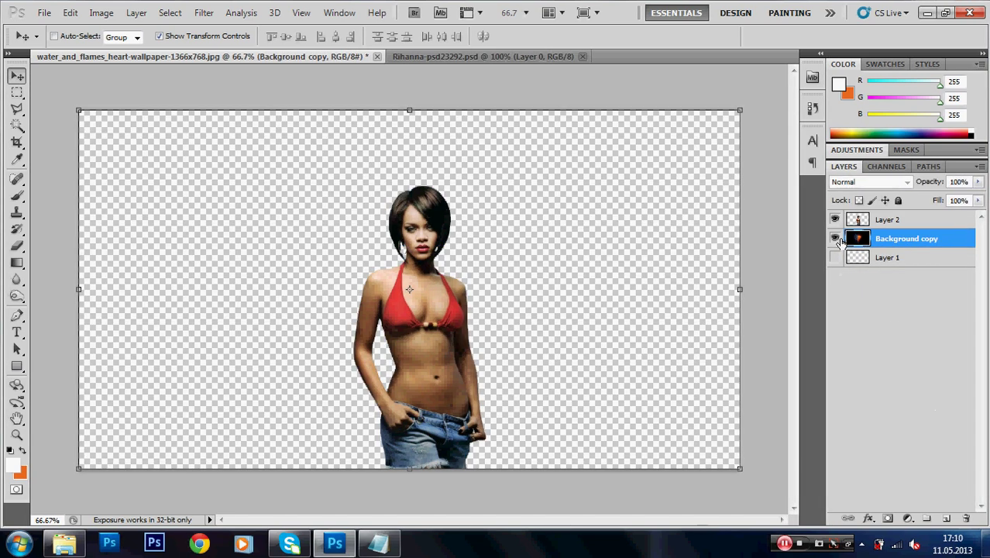
pyautogui.click(835, 238)
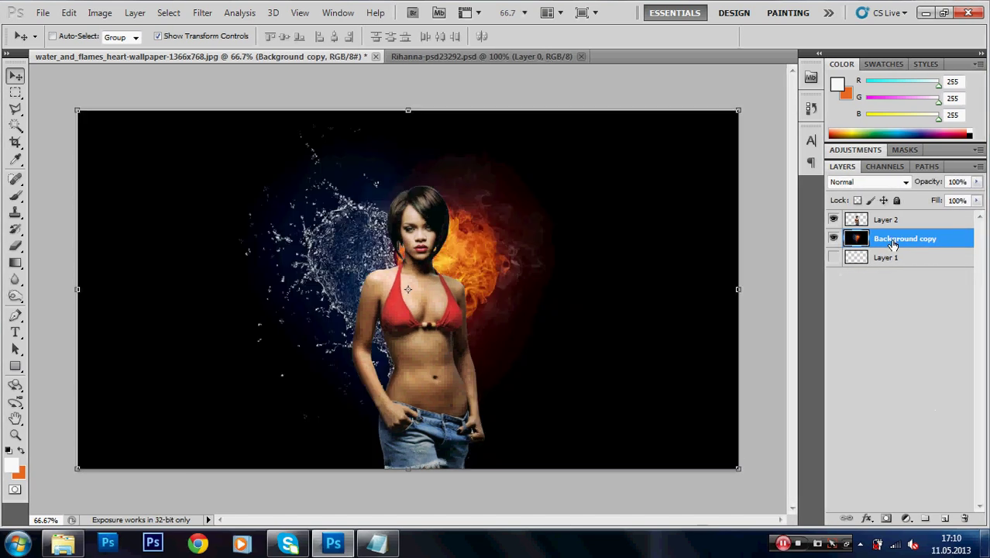
# Put Background copy below Layer 1 and add Background copy 2 above it.
pyautogui.moveTo(597, 265); pyautogui.dragTo(552, 210)
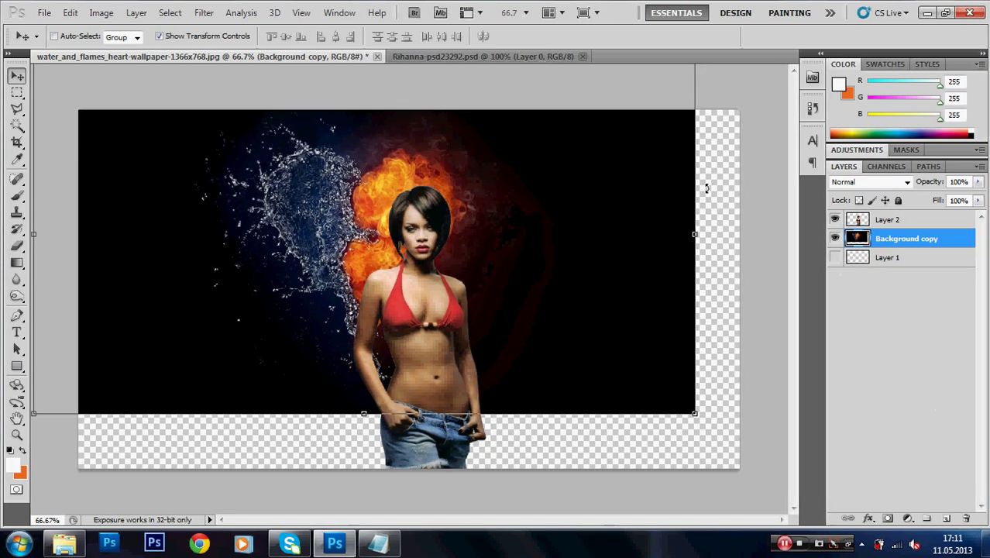
pyautogui.hotkey('ctrl', 'z')
pyautogui.moveTo(913, 262); pyautogui.dragTo(918, 246)
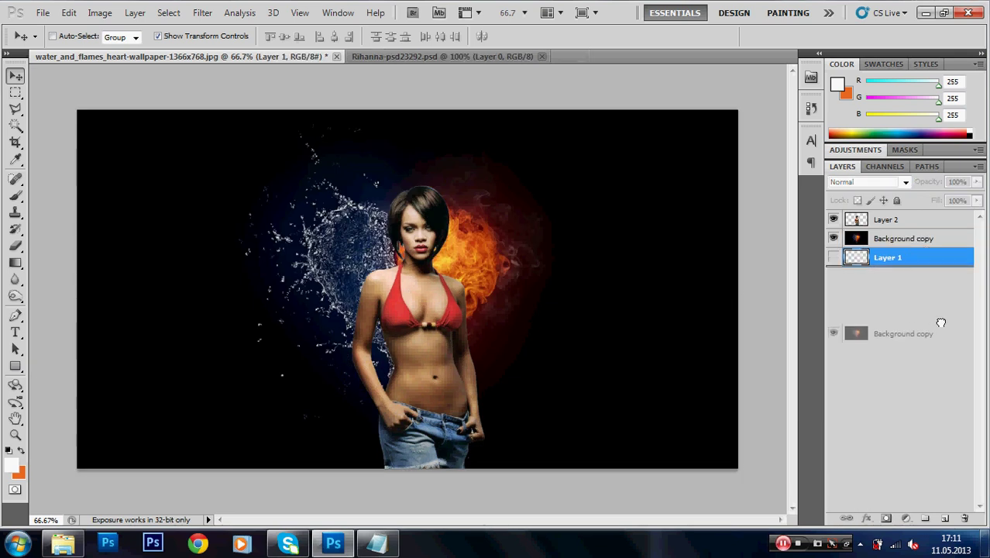
pyautogui.moveTo(940, 322)
pyautogui.mouseDown()
pyautogui.moveTo(915, 267)
pyautogui.moveTo(949, 511)
pyautogui.mouseUp()
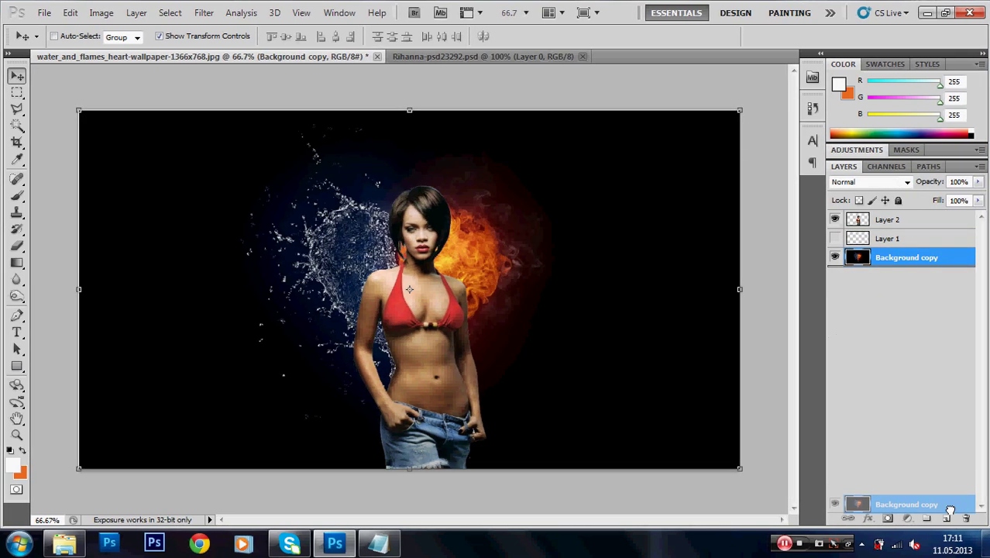
pyautogui.moveTo(901, 258); pyautogui.dragTo(850, 288)
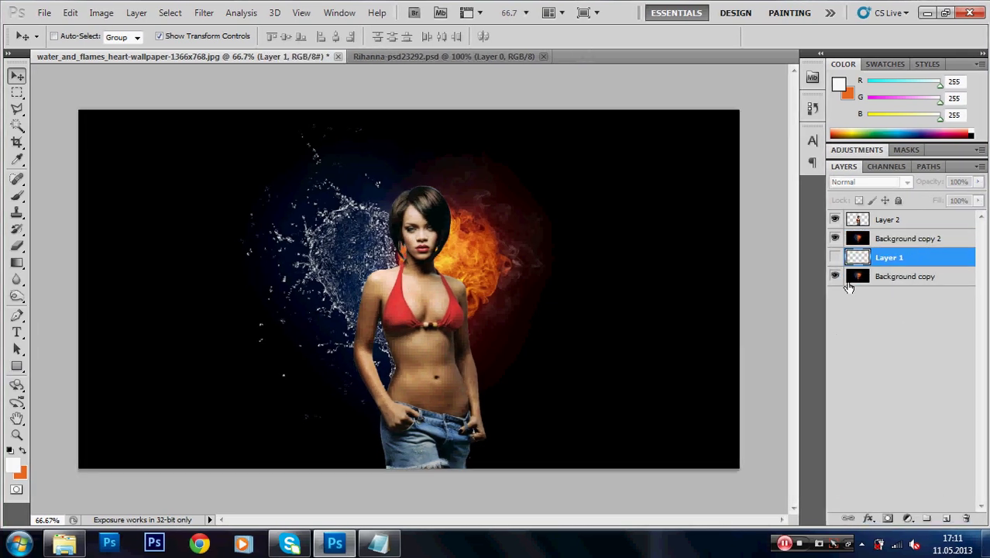
pyautogui.click(871, 243)
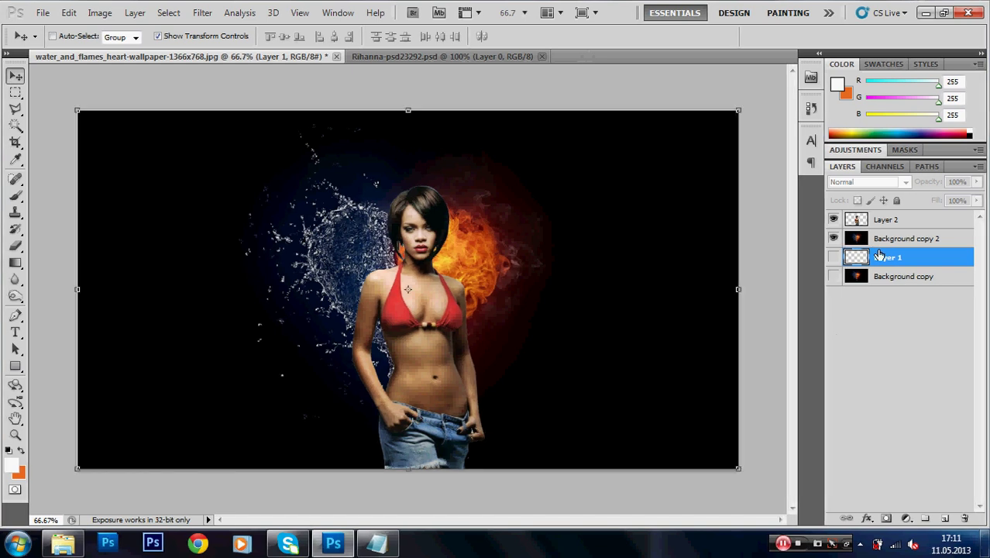
# Free-transform Background copy 2 to about 110% by 133% so the heart fills the canvas, and apply.
pyautogui.moveTo(559, 283); pyautogui.dragTo(519, 236)
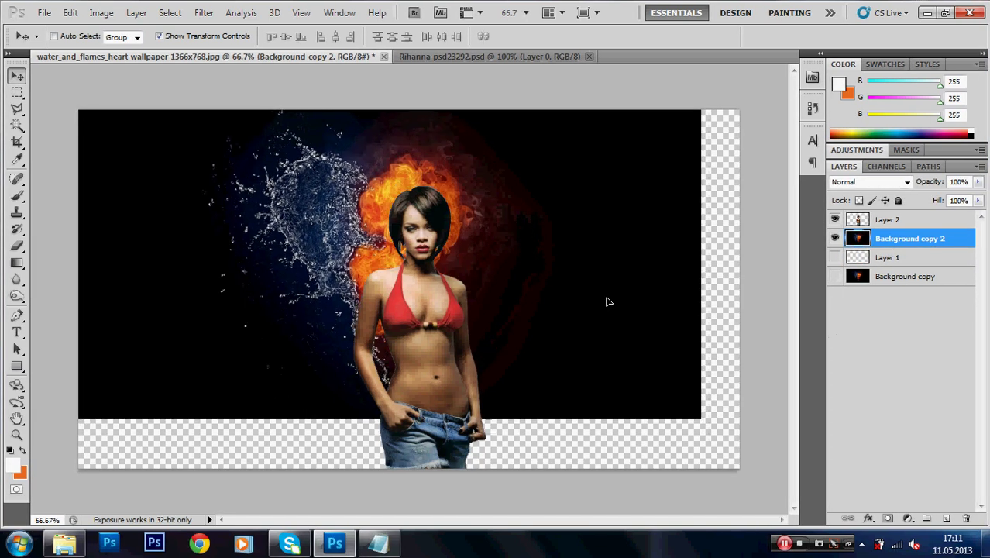
pyautogui.moveTo(695, 418); pyautogui.dragTo(591, 346)
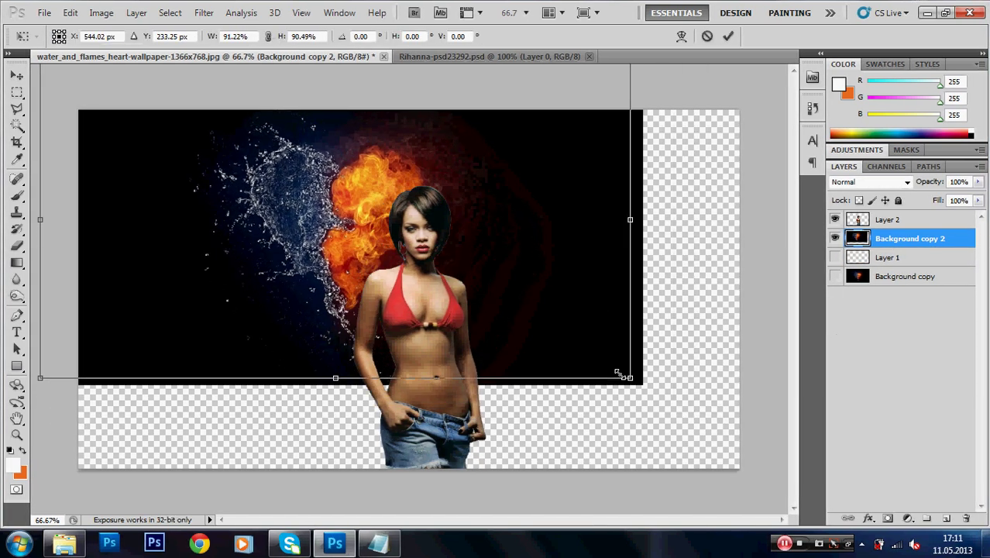
pyautogui.moveTo(549, 314); pyautogui.dragTo(697, 414)
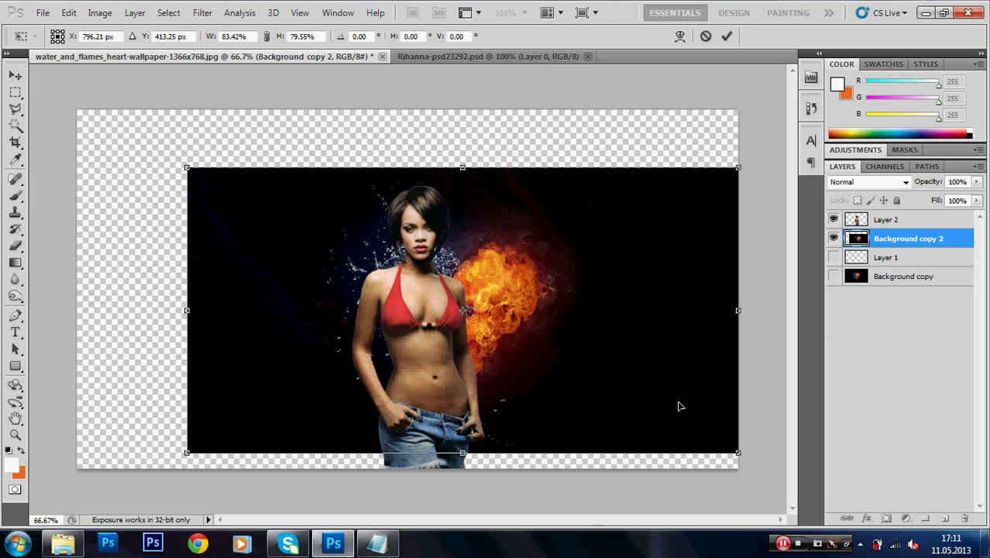
pyautogui.moveTo(188, 167); pyautogui.dragTo(161, 80)
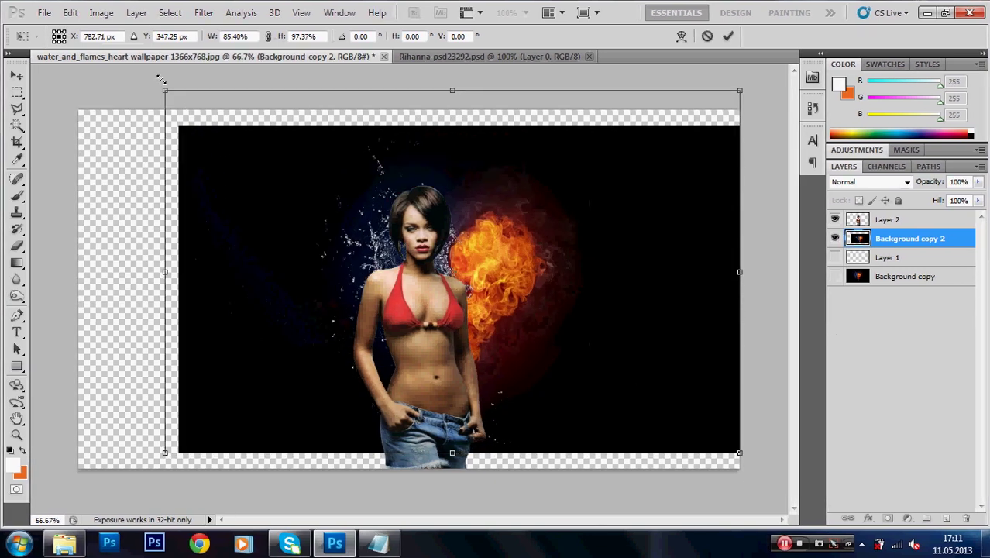
pyautogui.moveTo(104, 59); pyautogui.dragTo(88, 110)
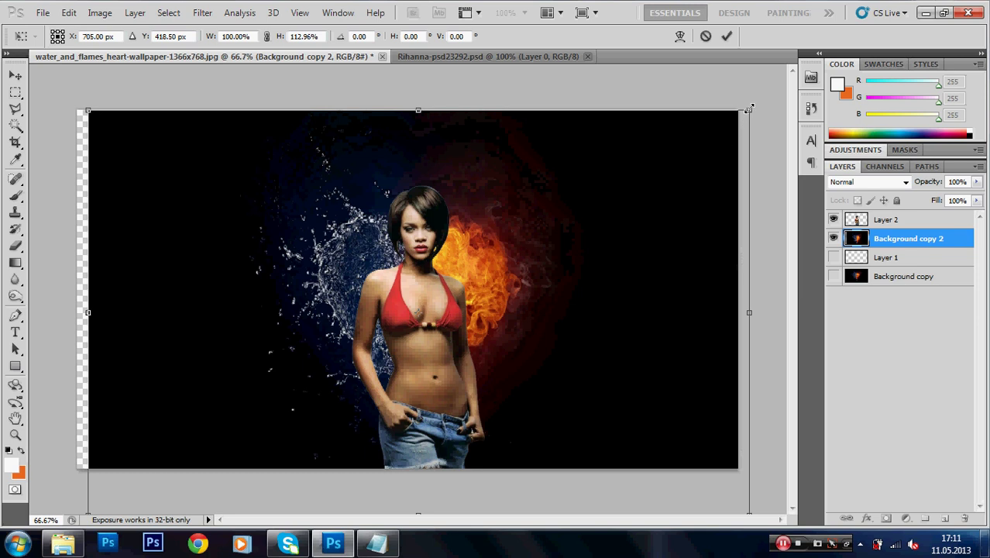
pyautogui.moveTo(749, 108); pyautogui.dragTo(815, 38)
pyautogui.moveTo(628, 215)
pyautogui.mouseDown()
pyautogui.moveTo(590, 276)
pyautogui.moveTo(610, 283)
pyautogui.mouseUp()
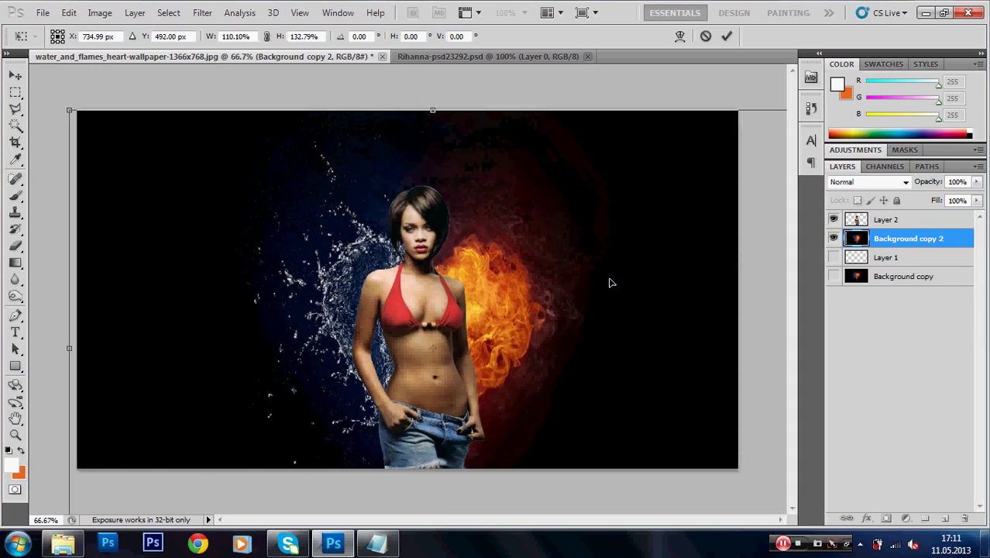
pyautogui.click(15, 76)
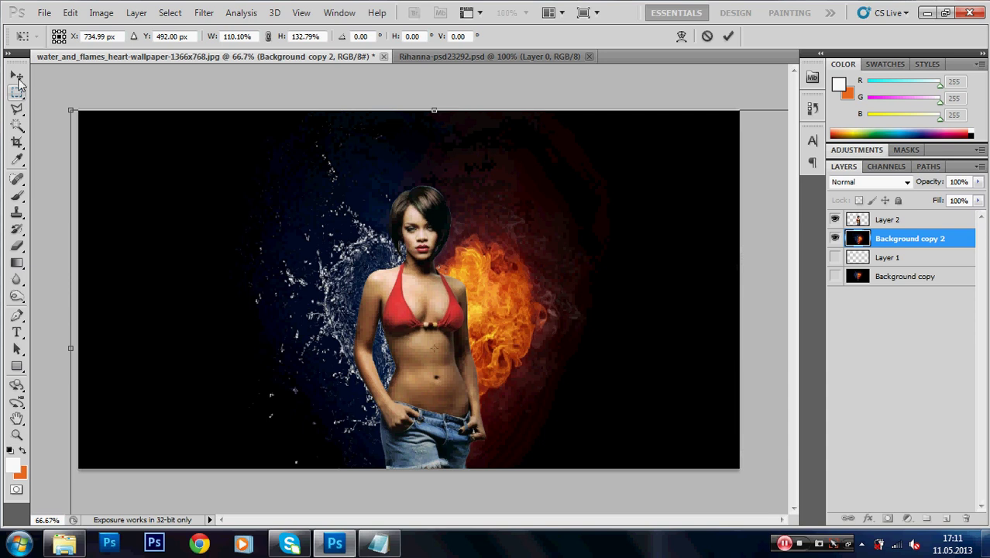
pyautogui.click(420, 212)
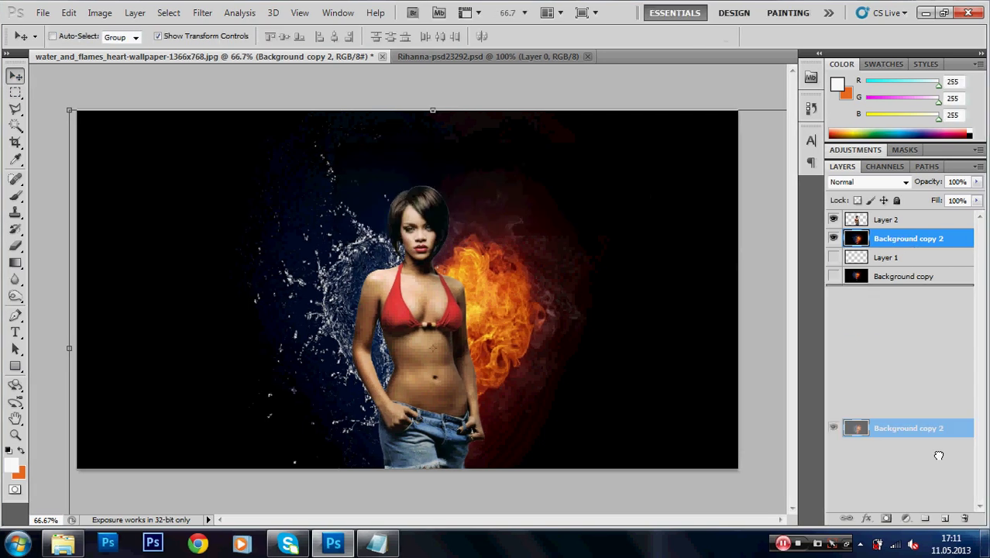
# Add Background copy 3 above the figure at 55% opacity and zoom into her chest and neck.
pyautogui.moveTo(913, 251); pyautogui.dragTo(946, 517)
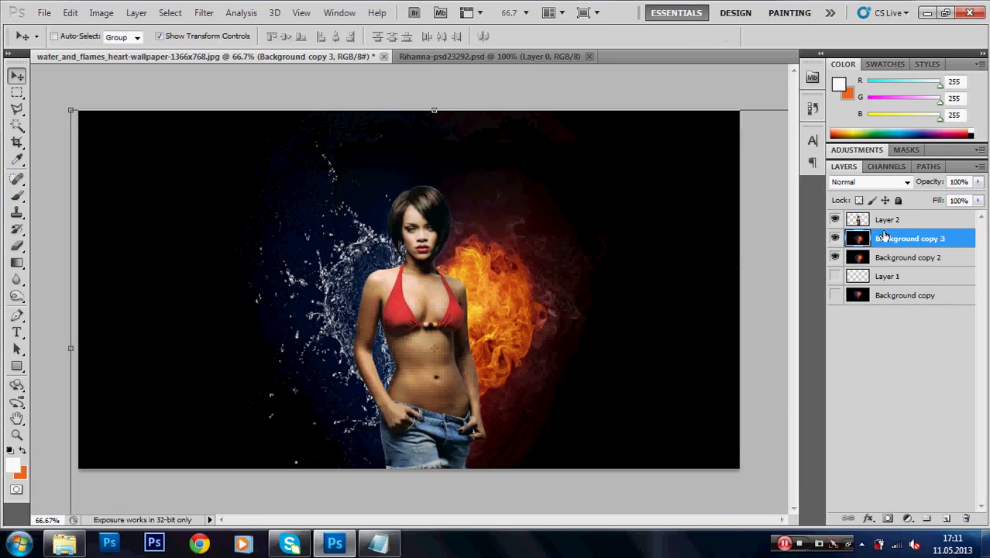
pyautogui.moveTo(885, 236)
pyautogui.mouseDown()
pyautogui.moveTo(885, 207)
pyautogui.moveTo(894, 217)
pyautogui.mouseUp()
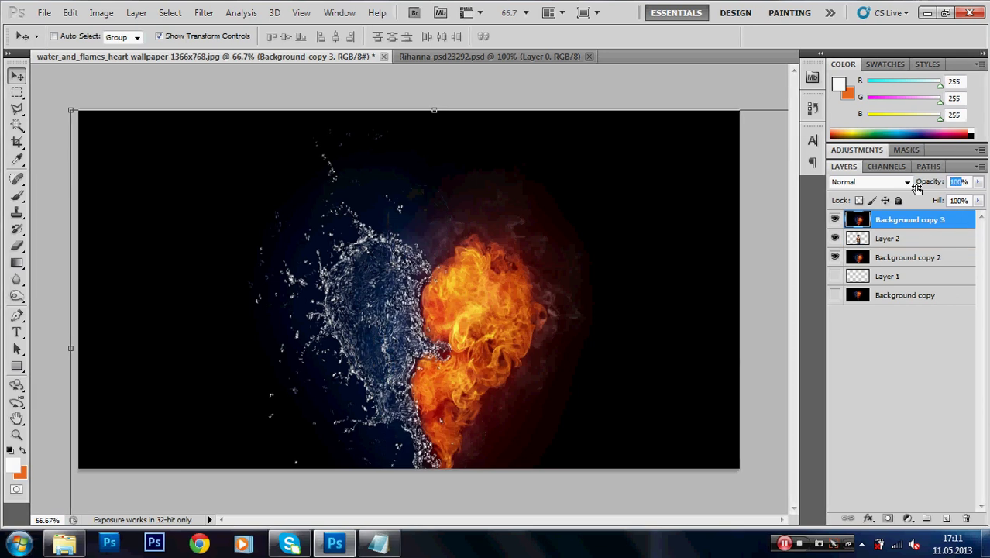
pyautogui.write('55')
pyautogui.press('Return')
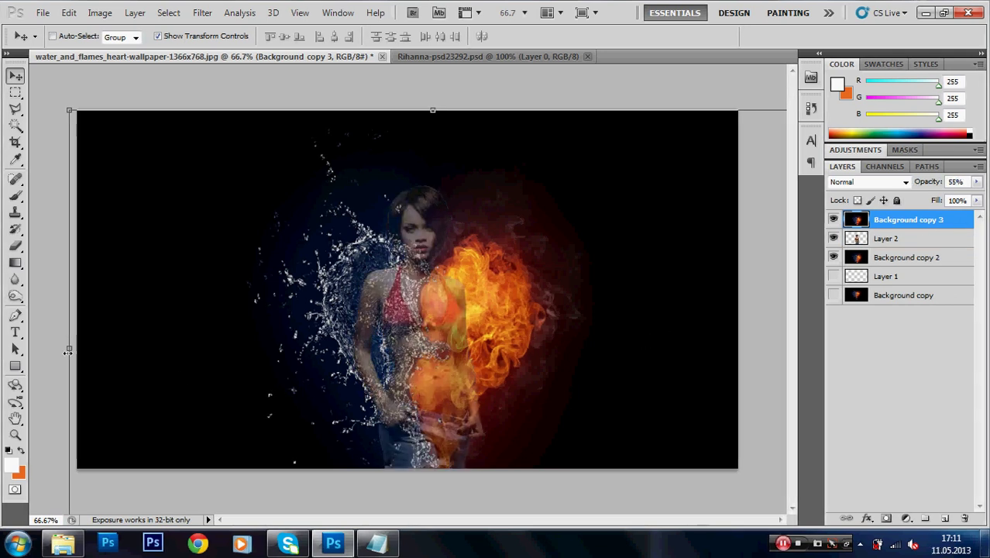
pyautogui.click(17, 435)
pyautogui.click(424, 262)
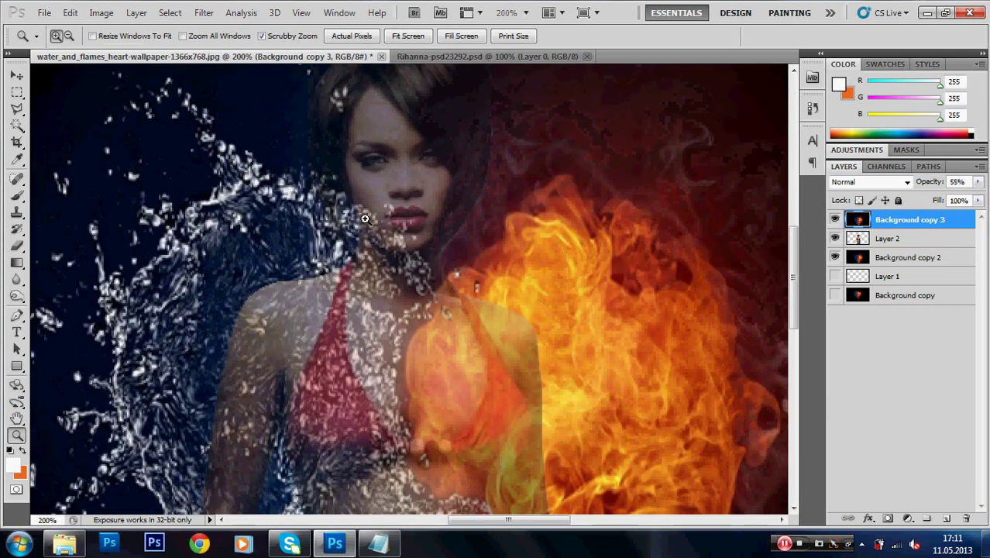
pyautogui.scroll(3, 120, 171)
# Set up the Eraser with a soft brush sized to 99 px.
pyautogui.click(16, 245)
pyautogui.rightClick(508, 261)
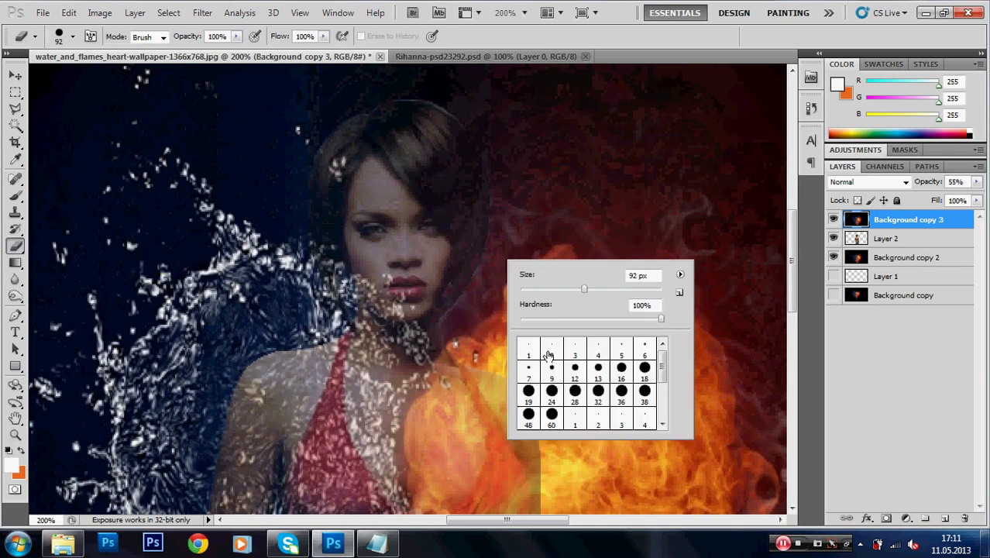
pyautogui.scroll(-2, 554, 381)
pyautogui.click(550, 418)
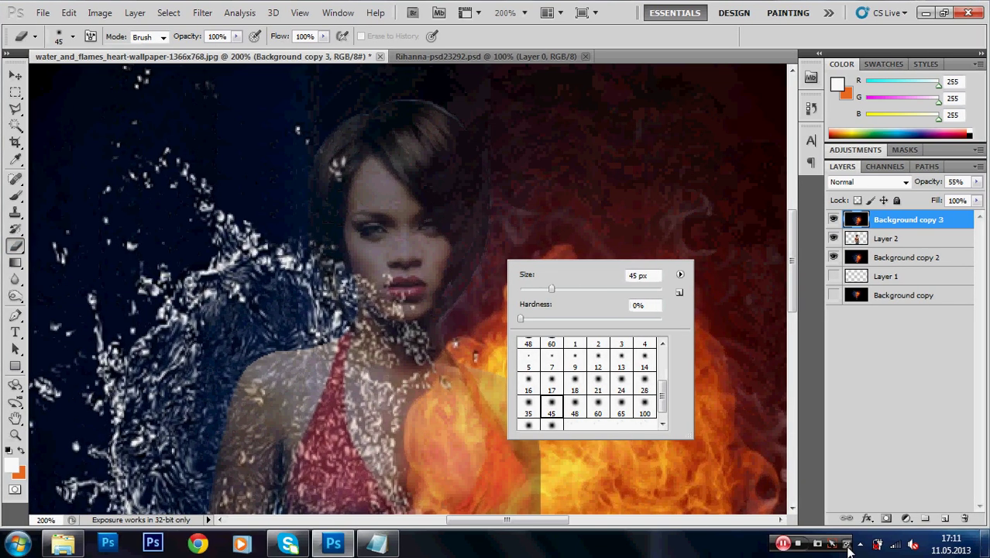
pyautogui.press('Return')
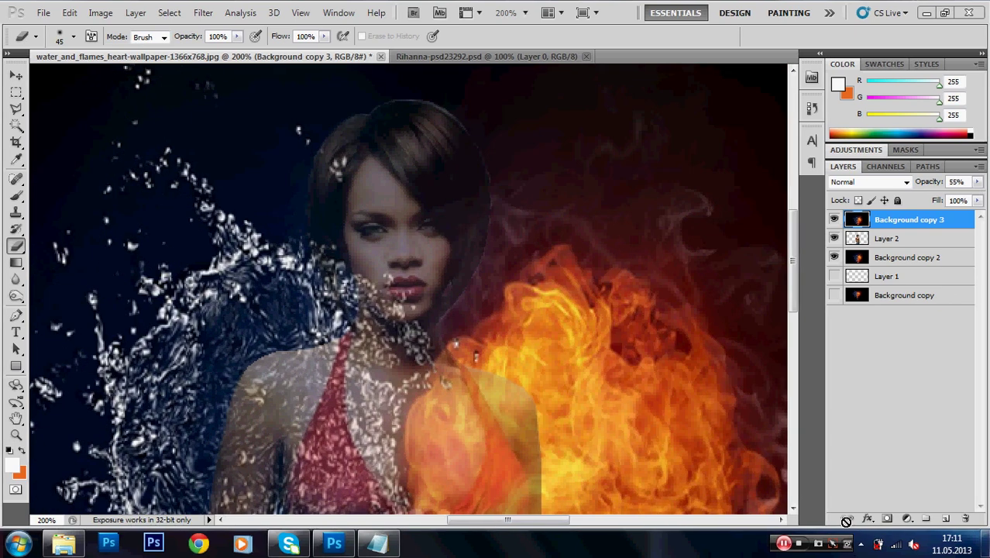
pyautogui.click(848, 545)
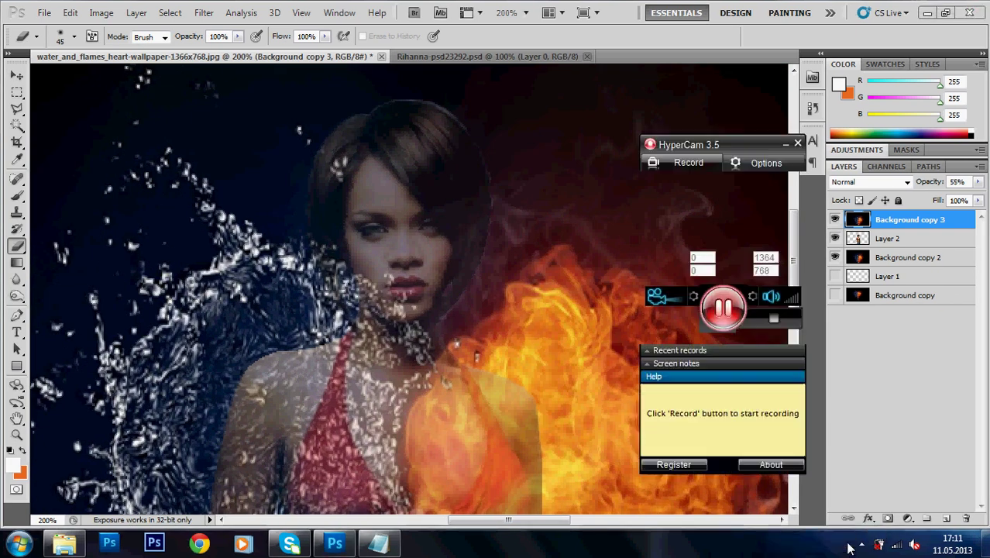
pyautogui.rightClick(434, 262)
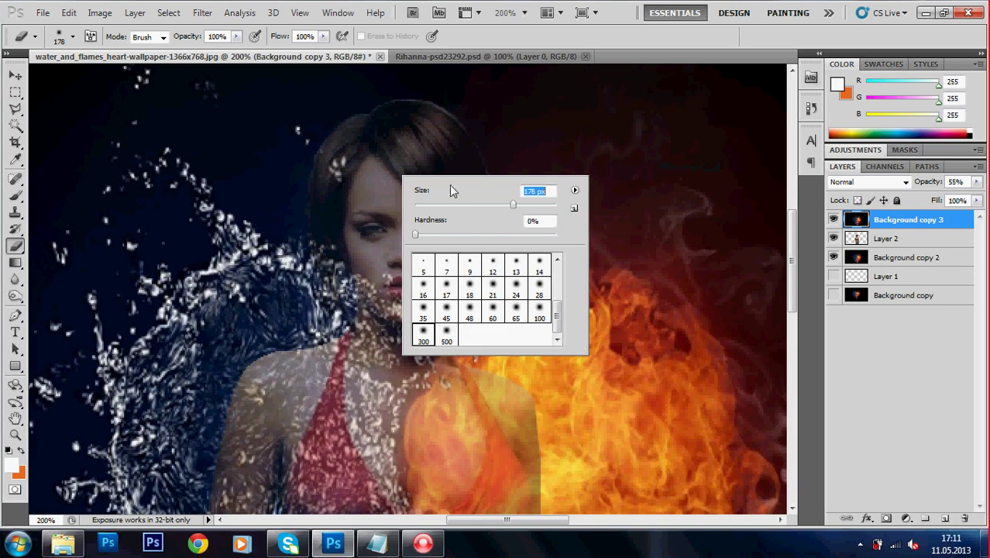
pyautogui.moveTo(512, 205); pyautogui.dragTo(487, 205)
pyautogui.press('Return')
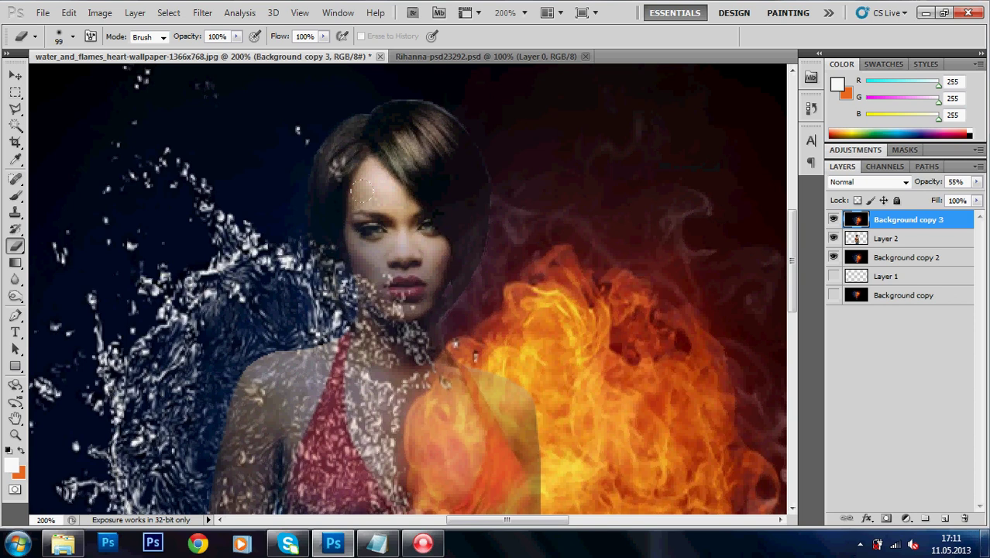
# Erase the overlay from her face, hair, arm, hand and jeans.
pyautogui.moveTo(362, 189); pyautogui.dragTo(345, 274)
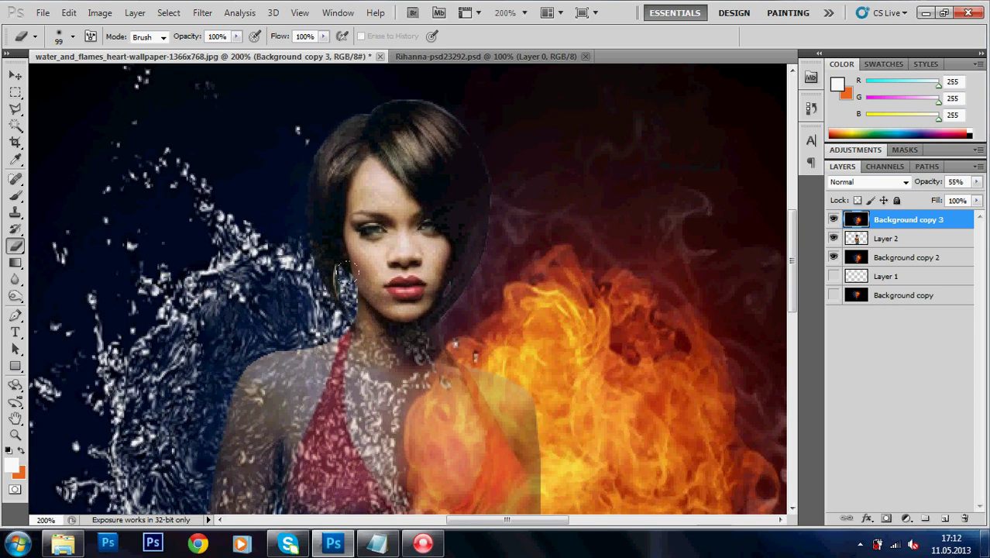
pyautogui.moveTo(396, 124); pyautogui.dragTo(357, 232)
pyautogui.scroll(-1, 333, 236)
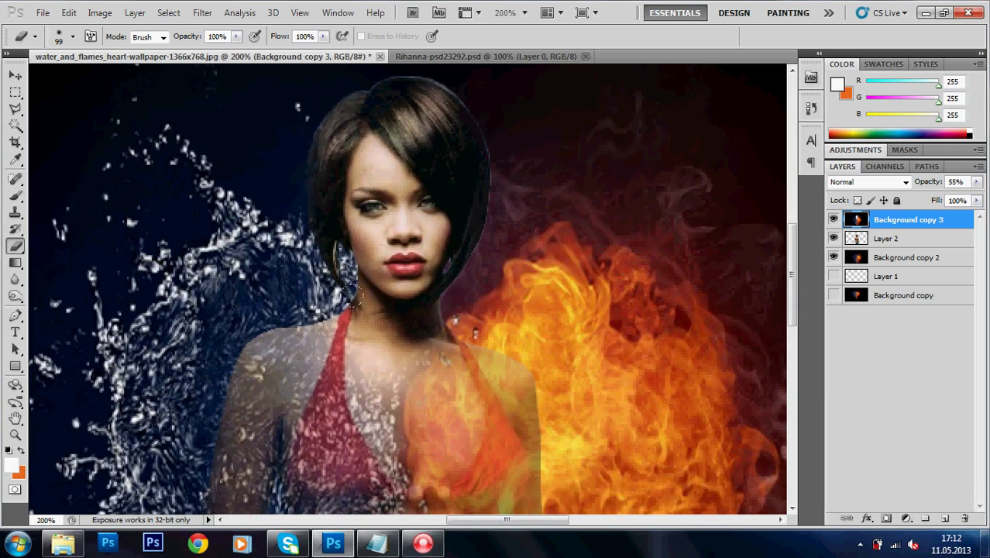
pyautogui.scroll(-3, 329, 248)
pyautogui.scroll(-2, 317, 267)
pyautogui.scroll(-5, 332, 248)
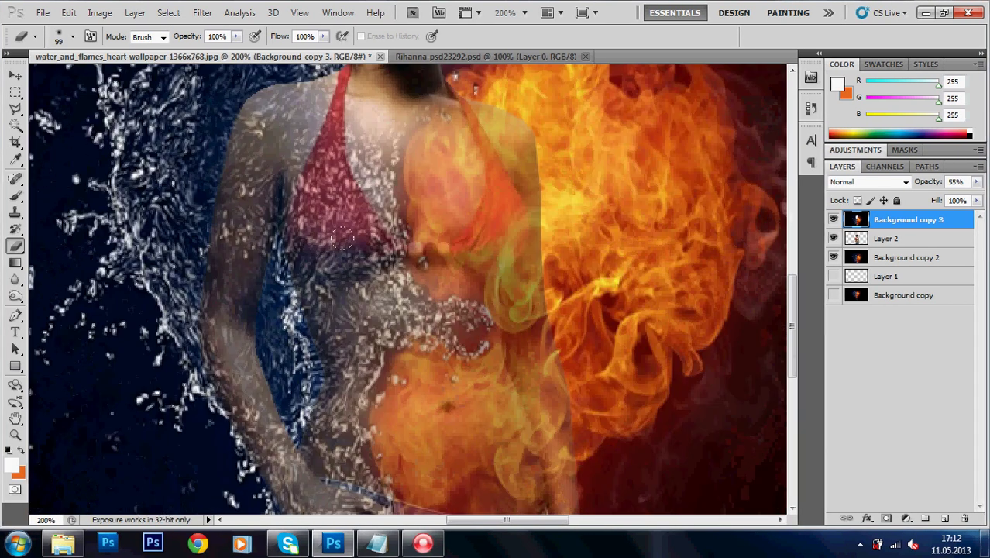
pyautogui.scroll(-5, 337, 272)
pyautogui.scroll(-4, 345, 302)
pyautogui.moveTo(350, 317); pyautogui.dragTo(359, 302)
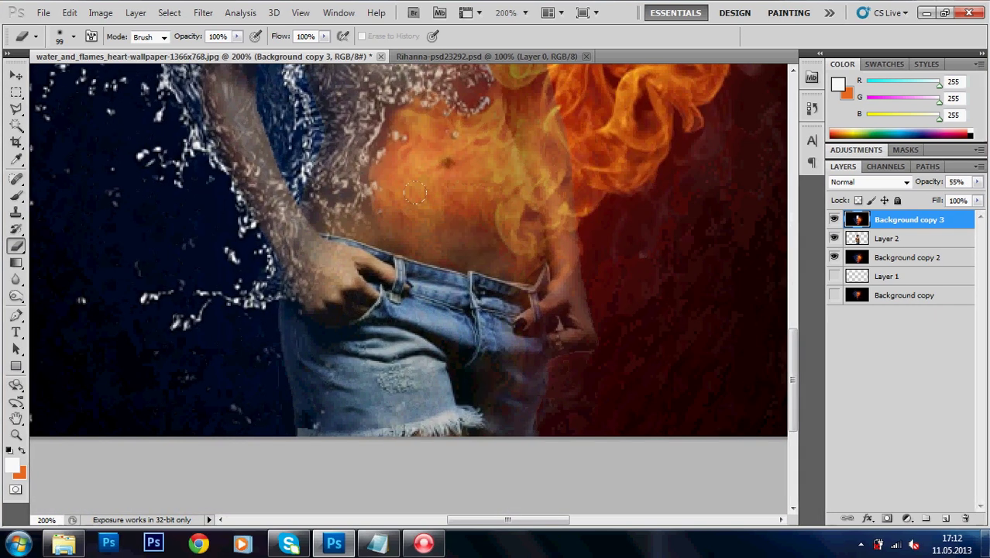
# Erase the water texture from her upper belly and check the figure up and down.
pyautogui.scroll(3, 398, 383)
pyautogui.moveTo(464, 171); pyautogui.dragTo(372, 263)
pyautogui.scroll(2, 357, 348)
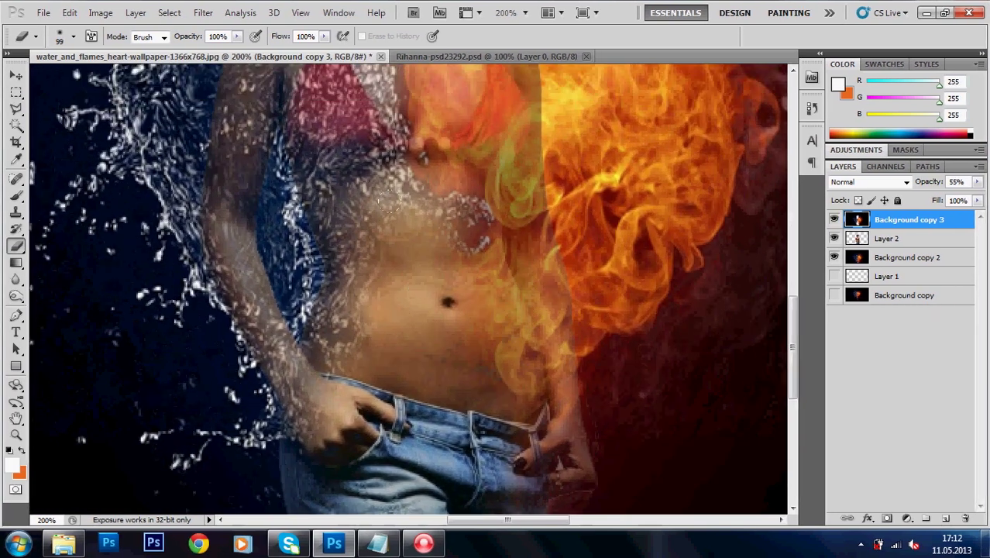
pyautogui.moveTo(519, 248); pyautogui.dragTo(457, 372)
pyautogui.moveTo(457, 186); pyautogui.dragTo(403, 225)
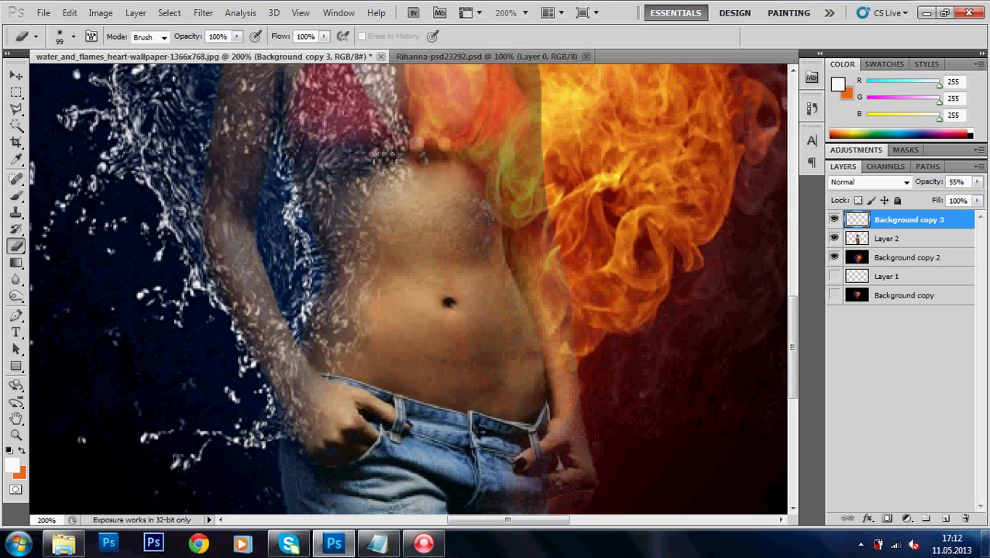
pyautogui.moveTo(403, 163); pyautogui.dragTo(359, 348)
pyautogui.scroll(1, 358, 348)
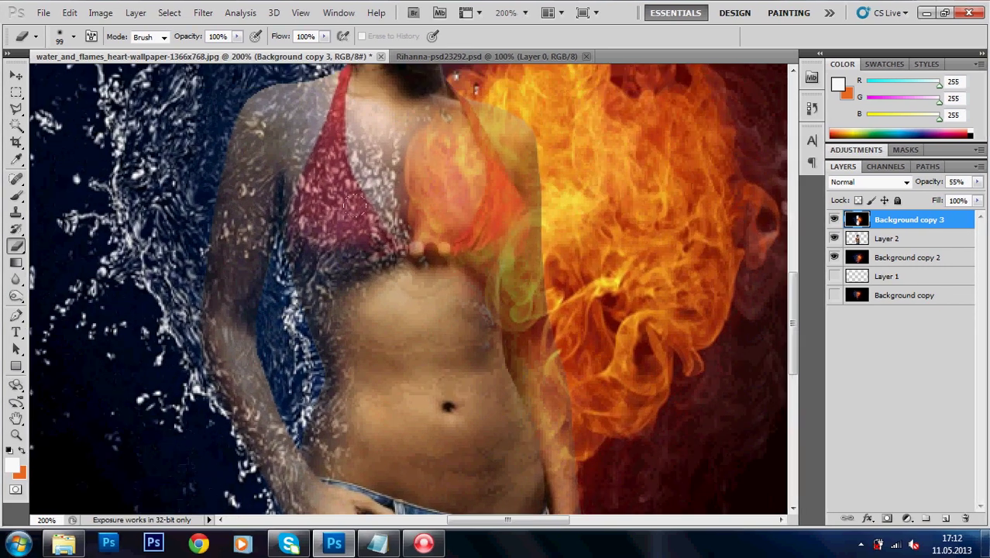
pyautogui.scroll(2, 359, 348)
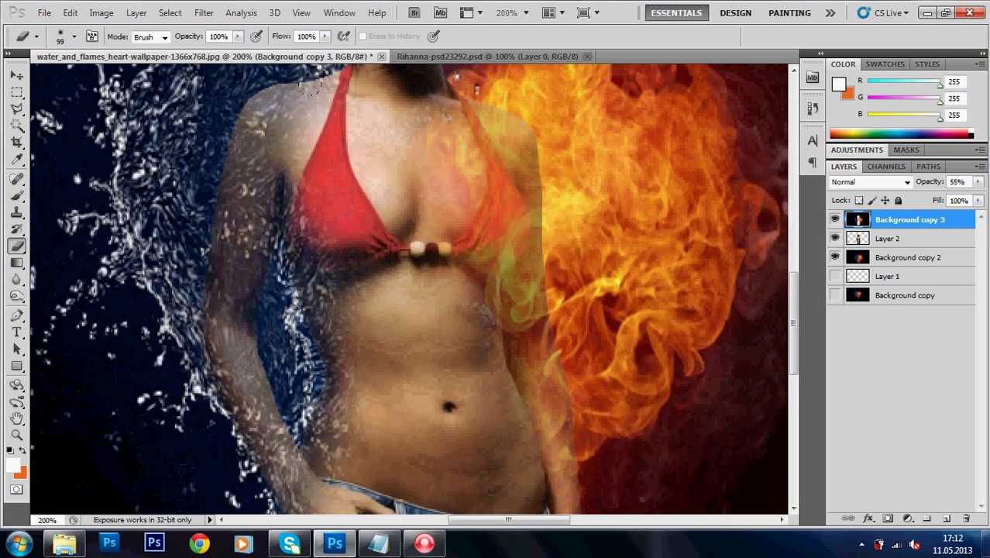
pyautogui.scroll(2, 333, 178)
pyautogui.scroll(1, 369, 207)
pyautogui.scroll(1, 369, 207)
pyautogui.scroll(1, 368, 207)
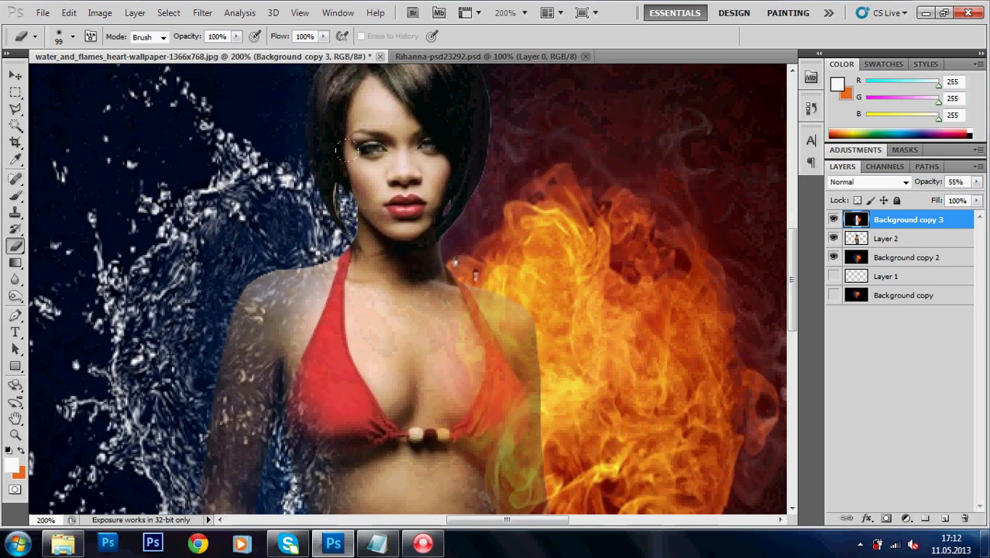
pyautogui.scroll(1, 369, 206)
pyautogui.scroll(1, 369, 207)
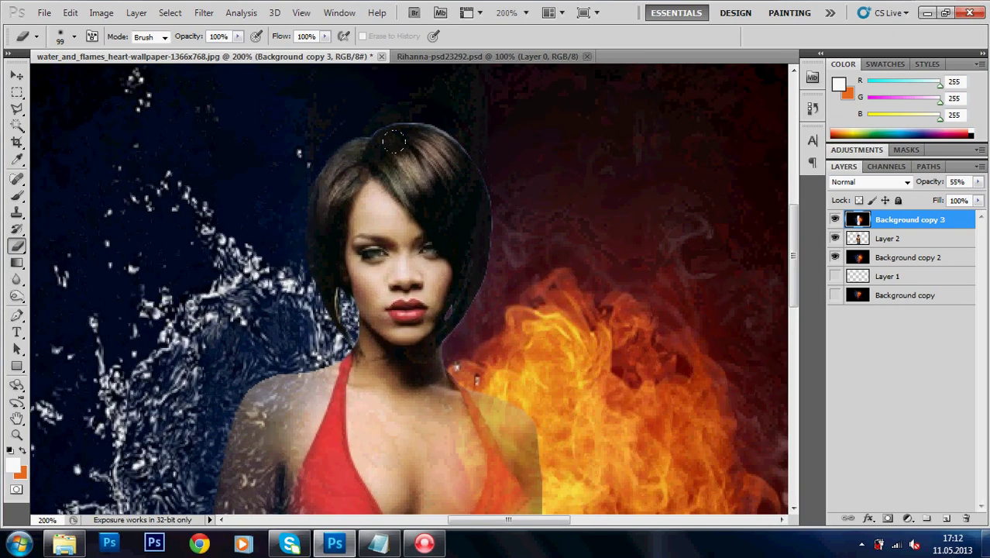
pyautogui.scroll(1, 369, 207)
pyautogui.scroll(-2, 358, 340)
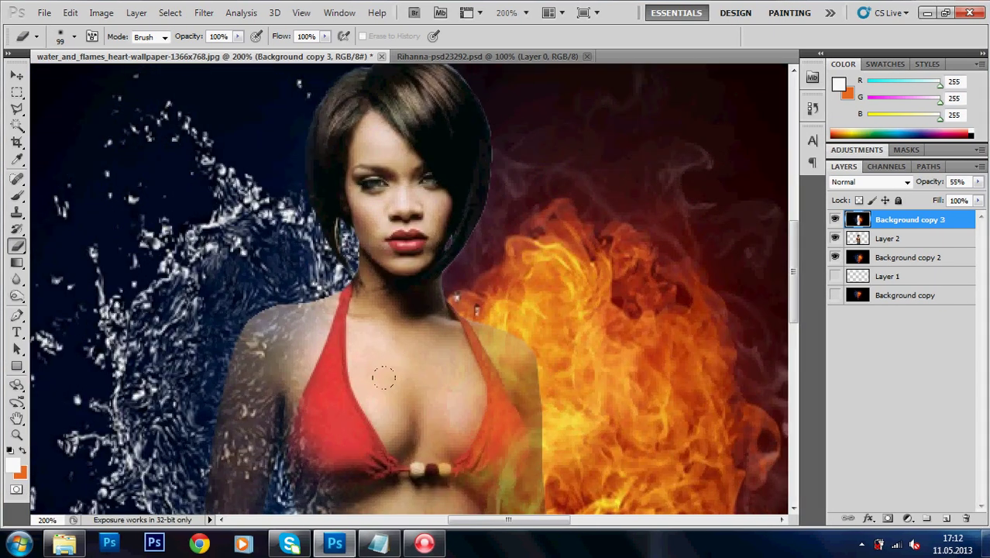
pyautogui.scroll(-4, 383, 374)
pyautogui.scroll(-1, 342, 297)
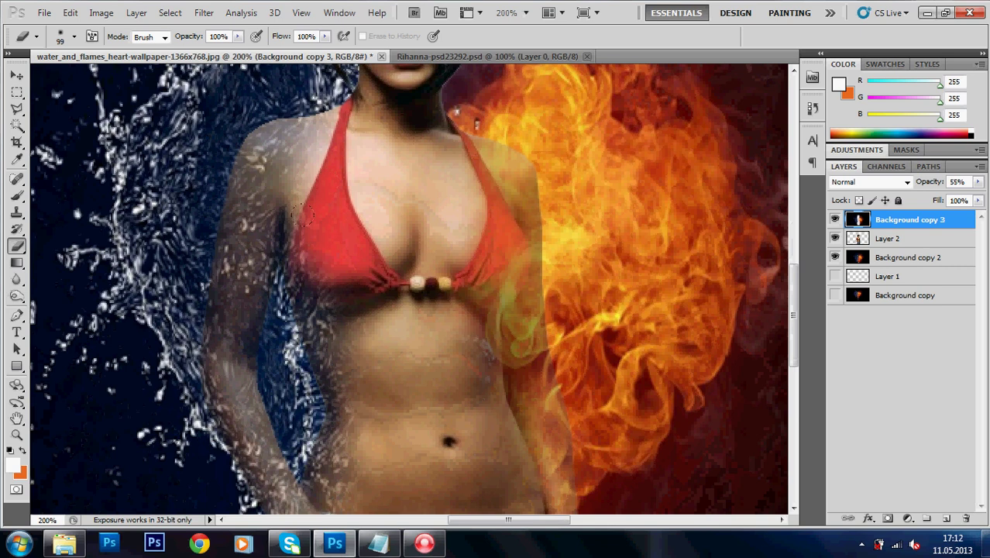
pyautogui.scroll(-3, 335, 290)
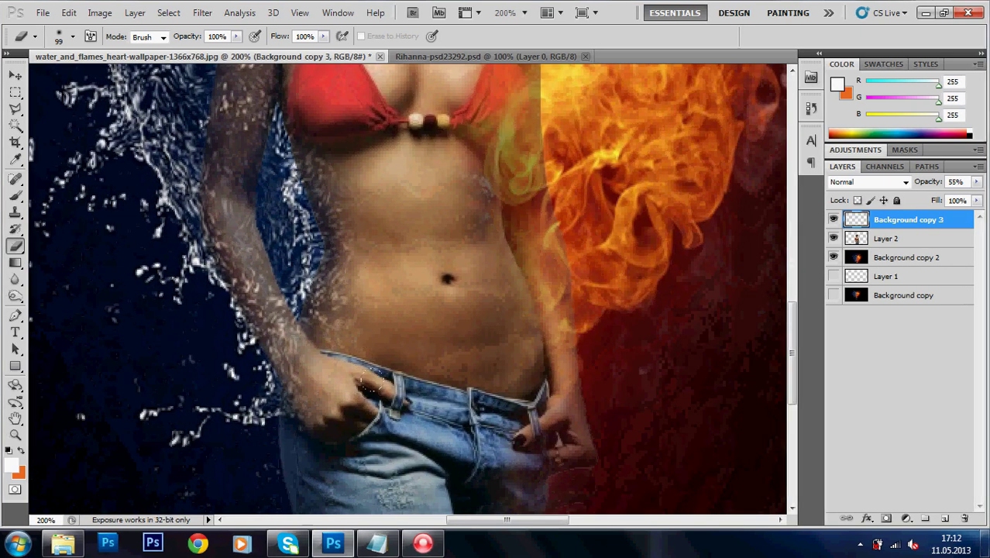
pyautogui.scroll(-2, 306, 333)
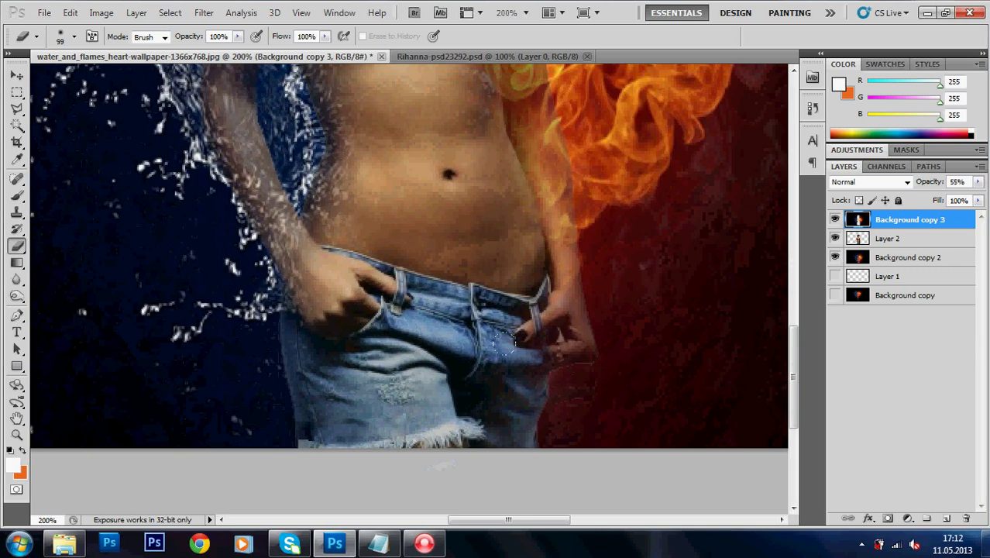
pyautogui.scroll(3, 387, 271)
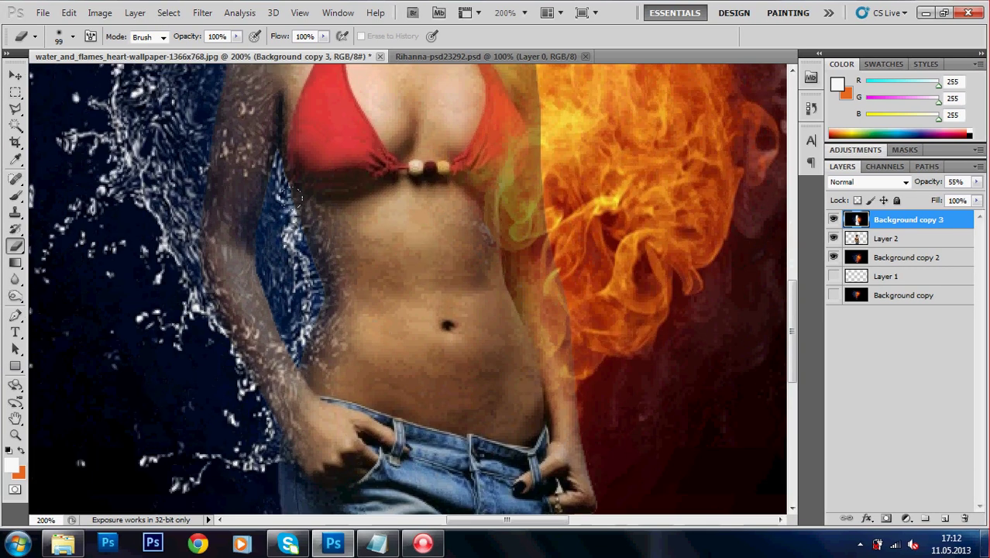
pyautogui.scroll(1, 378, 267)
# Shrink the eraser to 49 px, erase a little more, and review the body.
pyautogui.rightClick(492, 379)
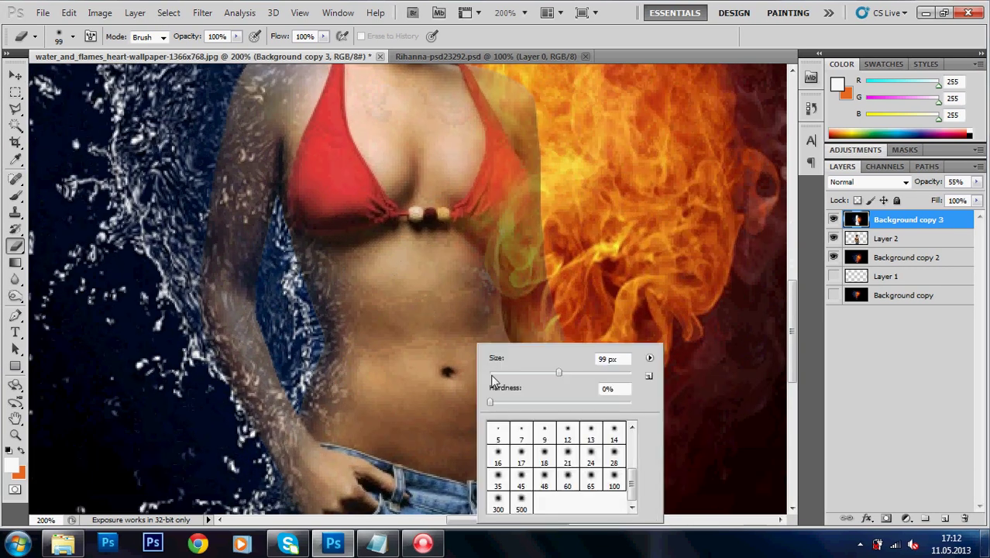
pyautogui.moveTo(559, 372); pyautogui.dragTo(525, 372)
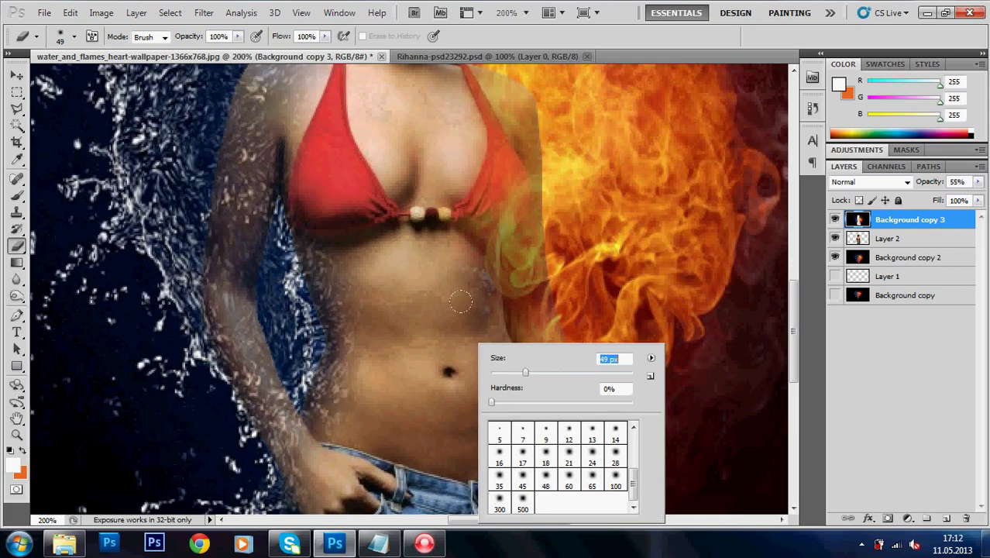
pyautogui.press('Return')
pyautogui.moveTo(189, 248); pyautogui.dragTo(70, 248)
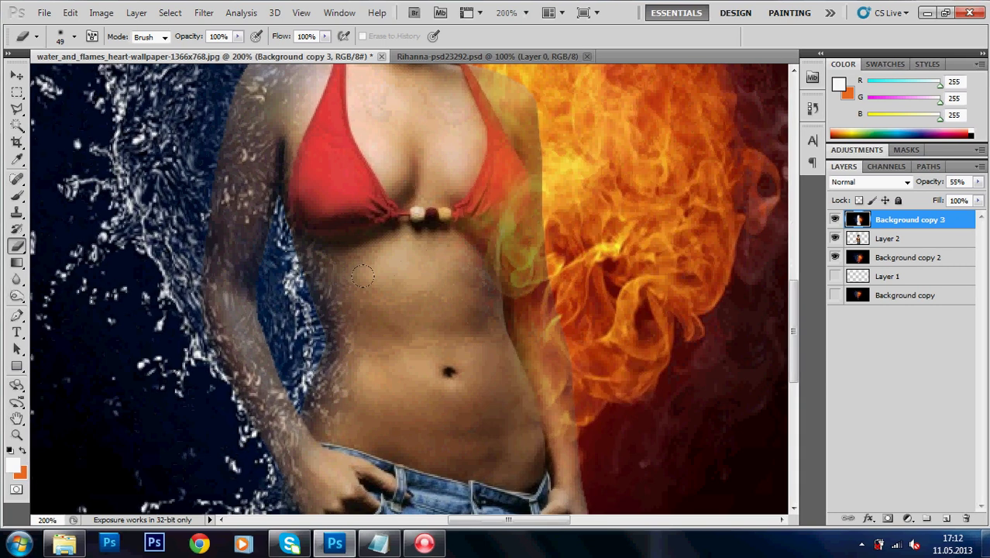
pyautogui.scroll(1, 344, 268)
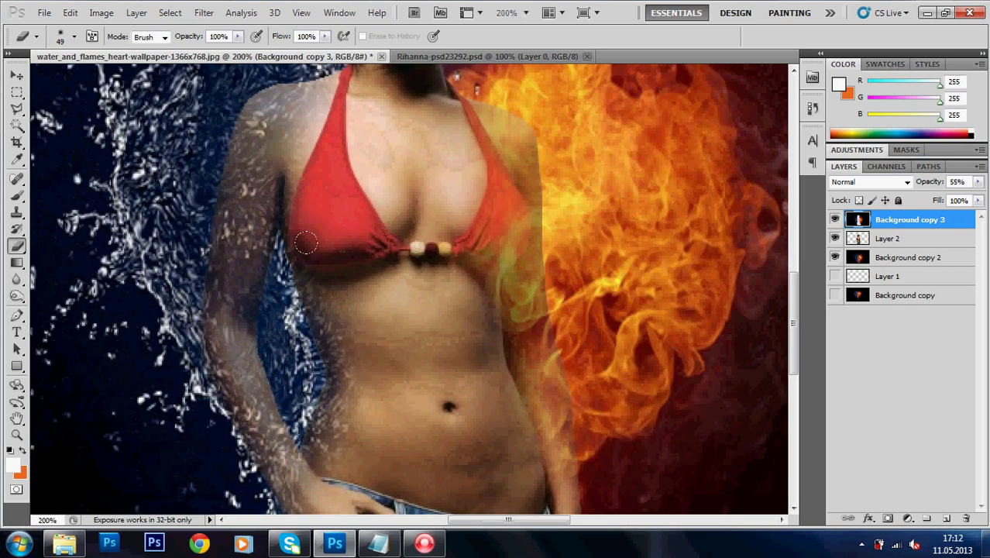
pyautogui.scroll(4, 274, 189)
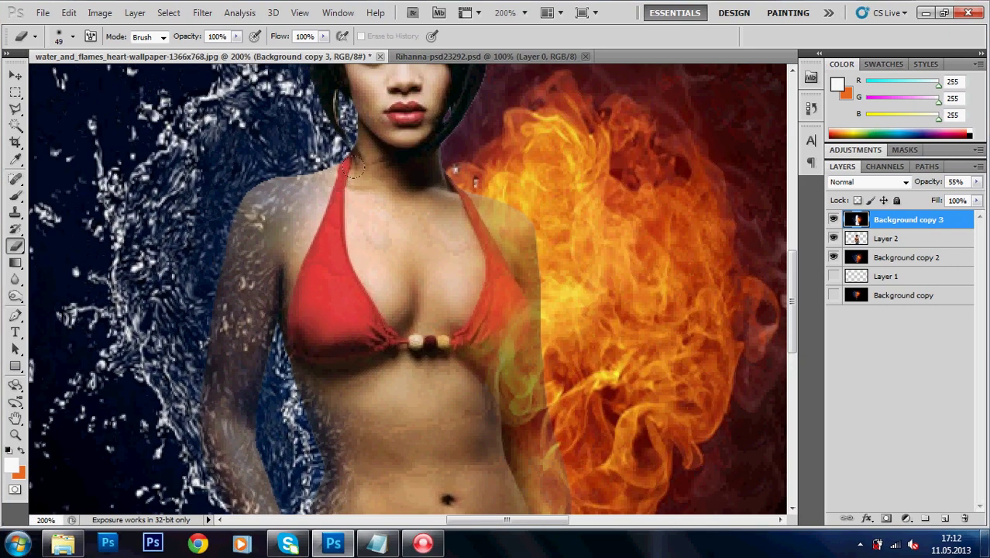
pyautogui.scroll(1, 342, 147)
pyautogui.scroll(-1, 373, 209)
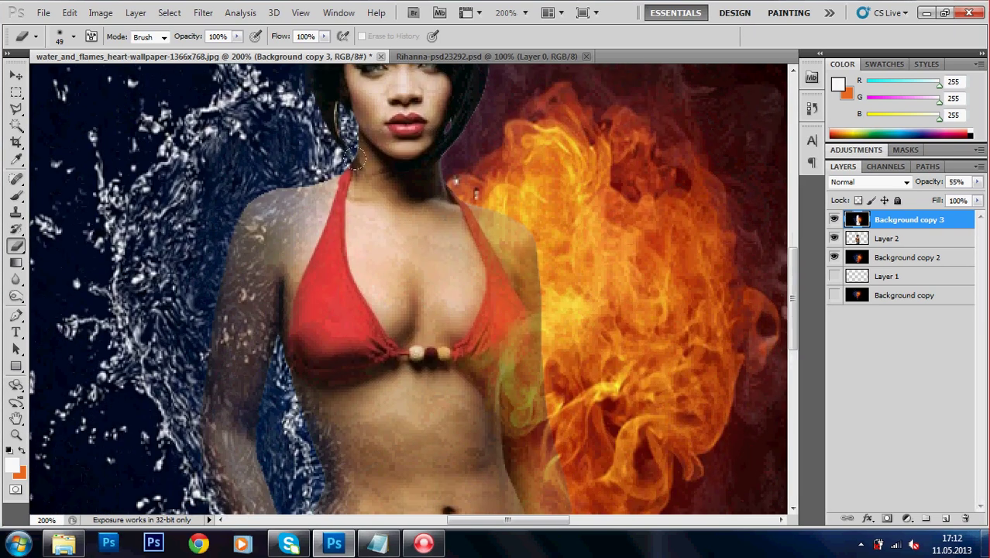
pyautogui.scroll(-2, 403, 186)
pyautogui.scroll(-1, 433, 155)
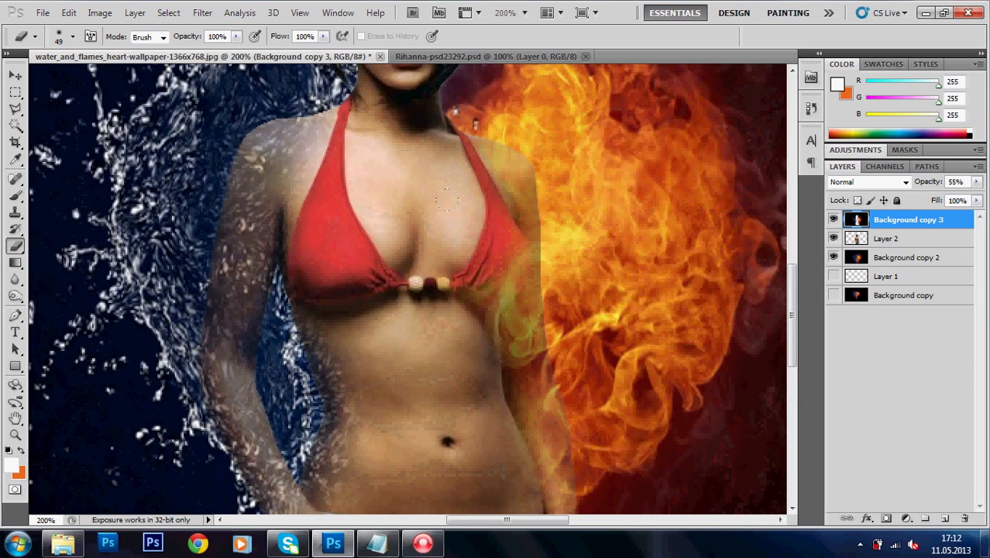
pyautogui.scroll(-2, 438, 324)
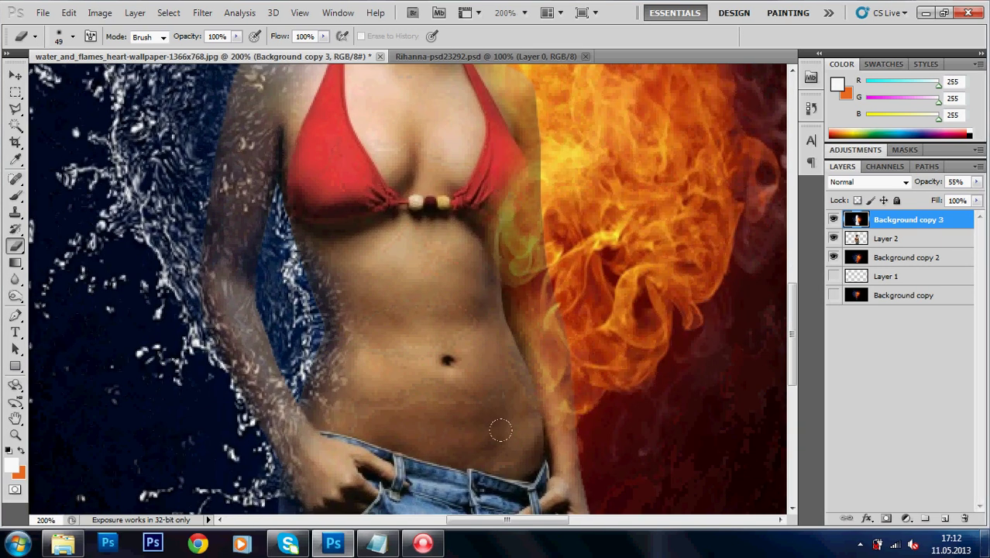
pyautogui.scroll(-3, 470, 327)
pyautogui.scroll(-2, 470, 326)
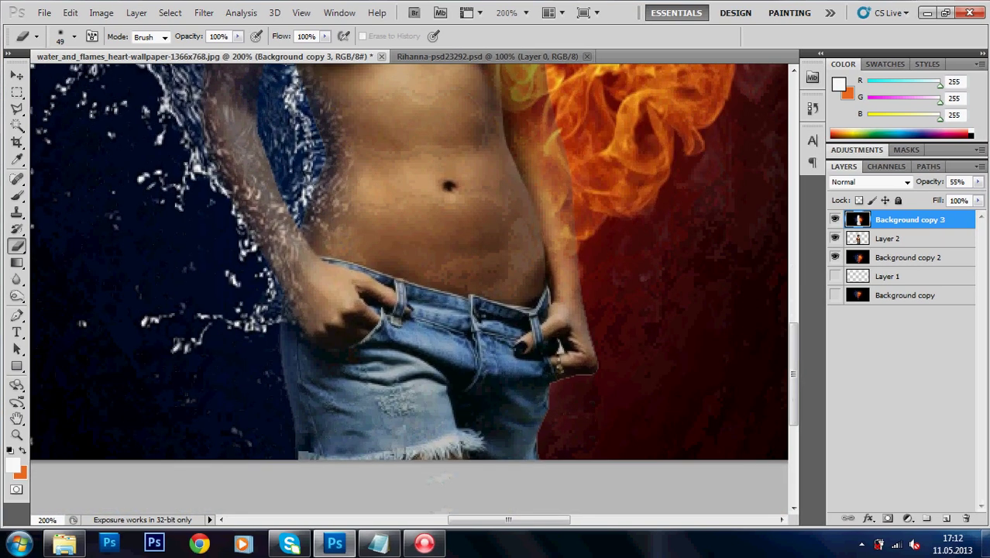
# Lower Background copy 3's opacity from 55% to 33% and zoom in on her face.
pyautogui.click(17, 435)
pyautogui.moveTo(325, 189)
pyautogui.mouseDown()
pyautogui.moveTo(271, 189)
pyautogui.moveTo(391, 286)
pyautogui.mouseUp()
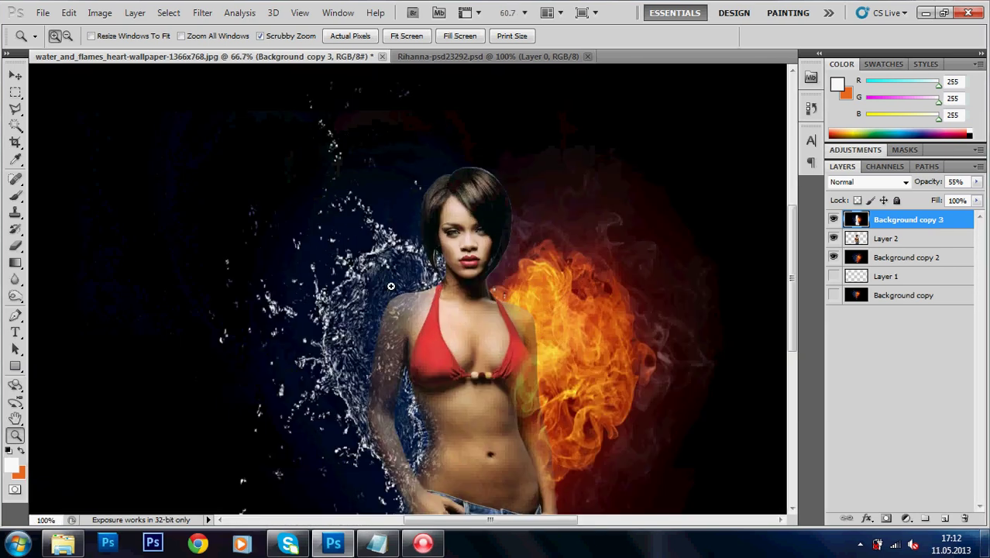
pyautogui.click(957, 181)
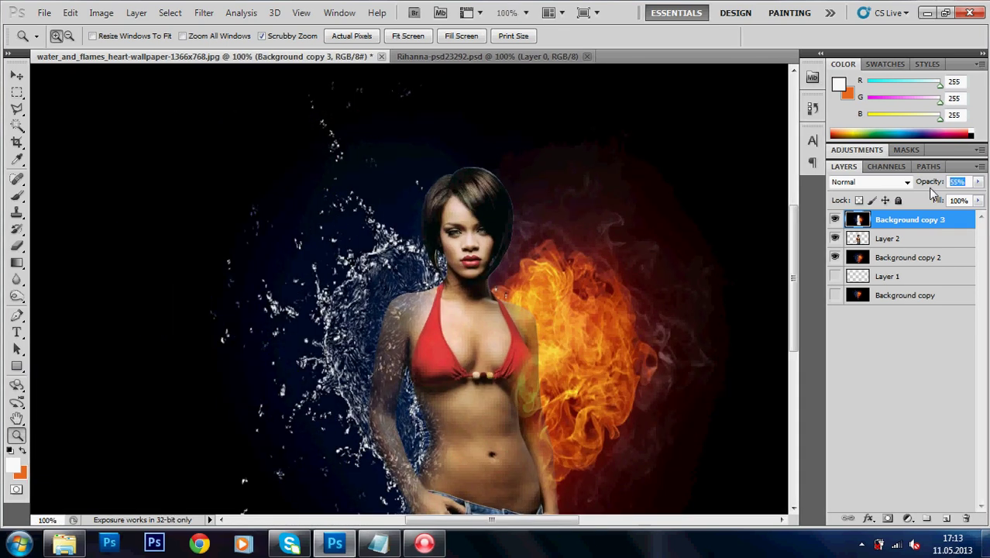
pyautogui.write('33')
pyautogui.press('Return')
pyautogui.moveTo(476, 374)
pyautogui.mouseDown()
pyautogui.moveTo(467, 380)
pyautogui.moveTo(281, 334)
pyautogui.mouseUp()
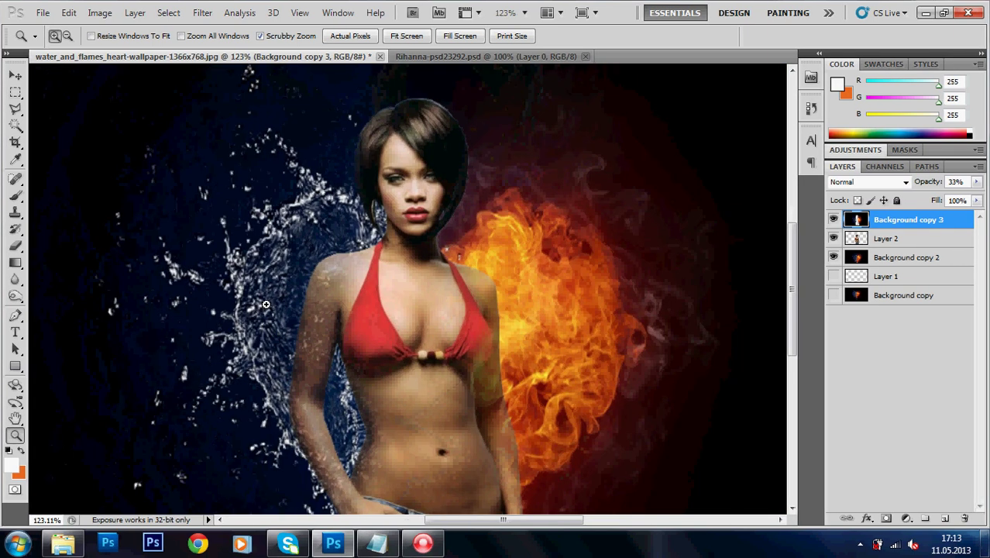
pyautogui.hotkey('ctrl', '0')
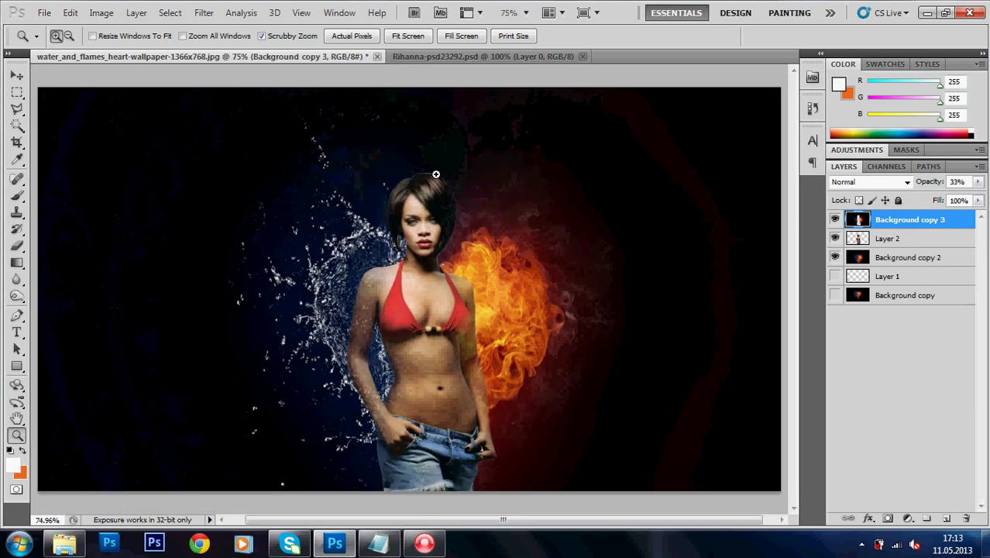
pyautogui.moveTo(436, 174); pyautogui.dragTo(687, 208)
# Erase the rough top edge of her hair on Layer 2 with a soft 12 px eraser.
pyautogui.click(890, 238)
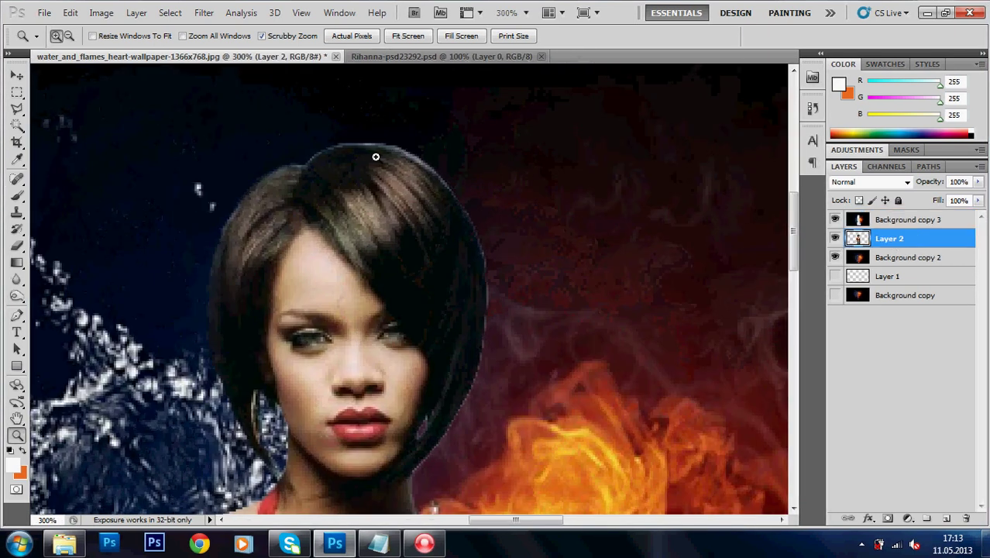
pyautogui.press('b')
pyautogui.rightClick(527, 327)
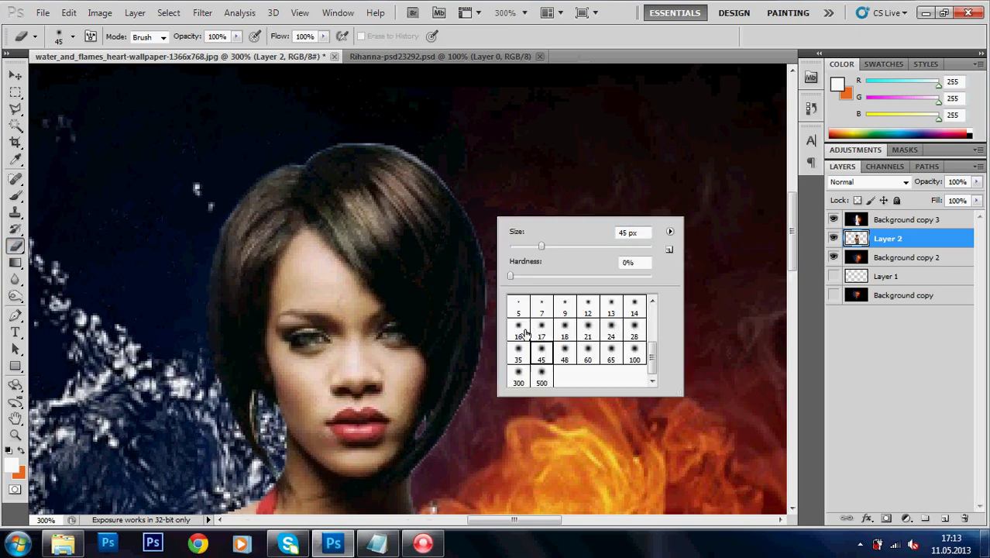
pyautogui.moveTo(541, 245); pyautogui.dragTo(519, 246)
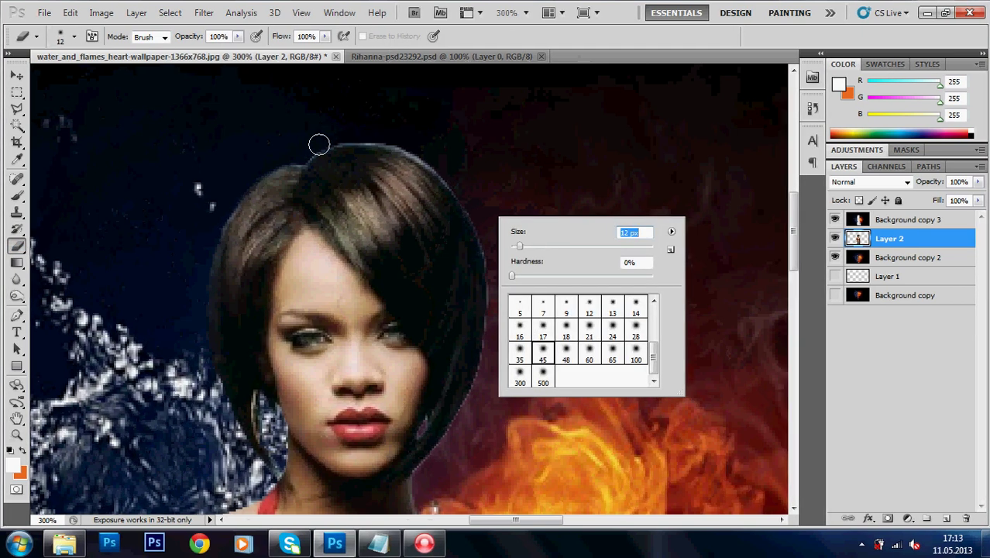
pyautogui.click(319, 145)
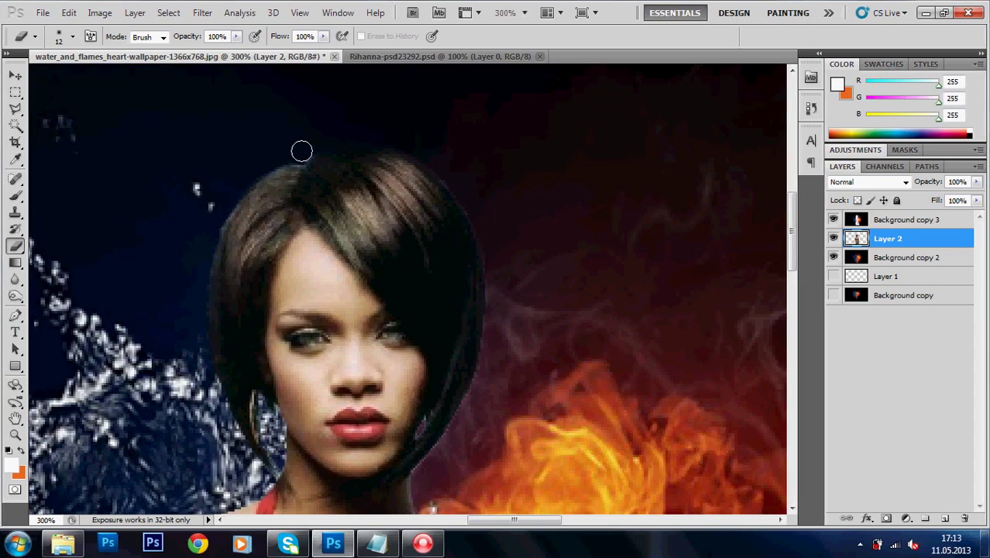
pyautogui.scroll(-5, 205, 205)
pyautogui.scroll(-5, 155, 310)
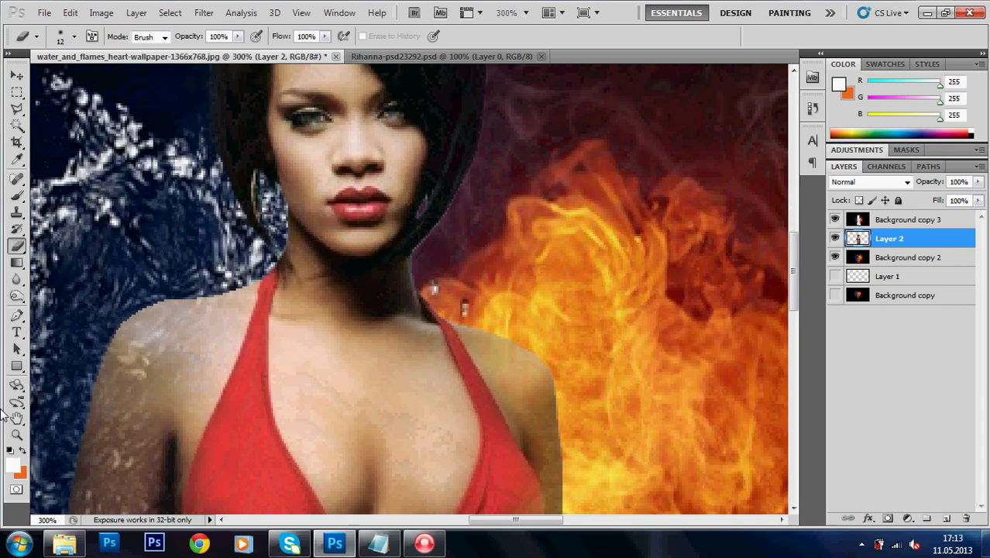
pyautogui.click(17, 435)
pyautogui.moveTo(192, 316); pyautogui.dragTo(26, 104)
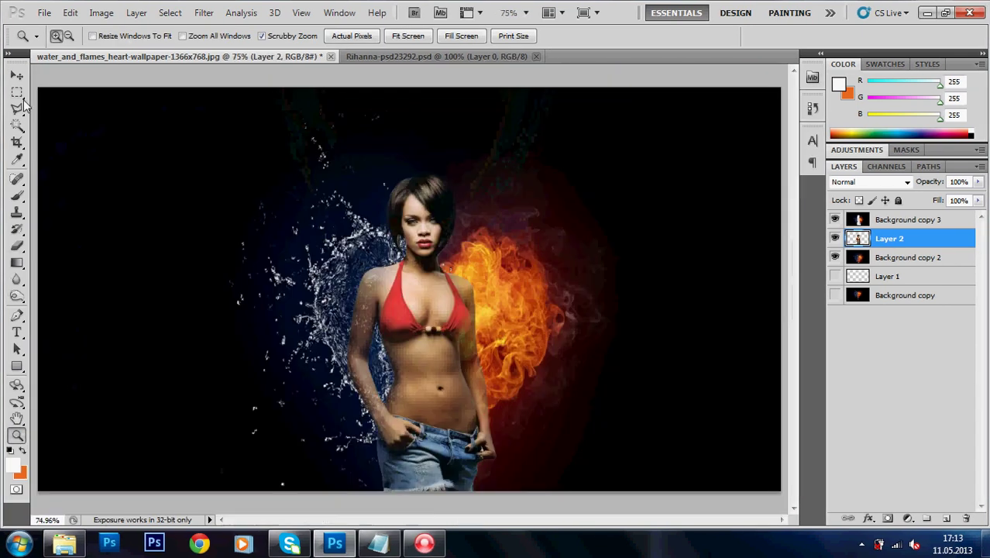
# Add a 90 px dark-blue (00081d) Outer Glow to Layer 2's figure.
pyautogui.click(16, 75)
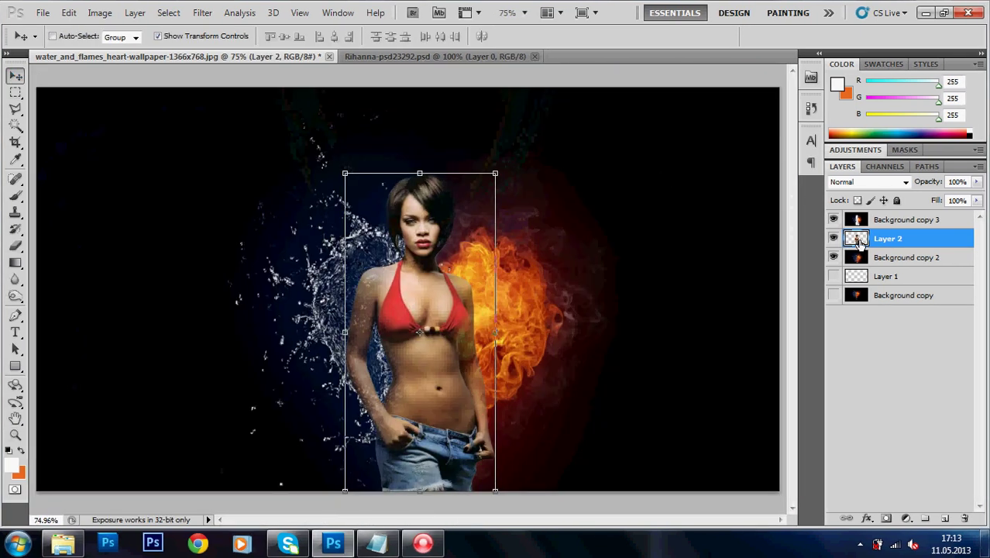
pyautogui.doubleClick(856, 238)
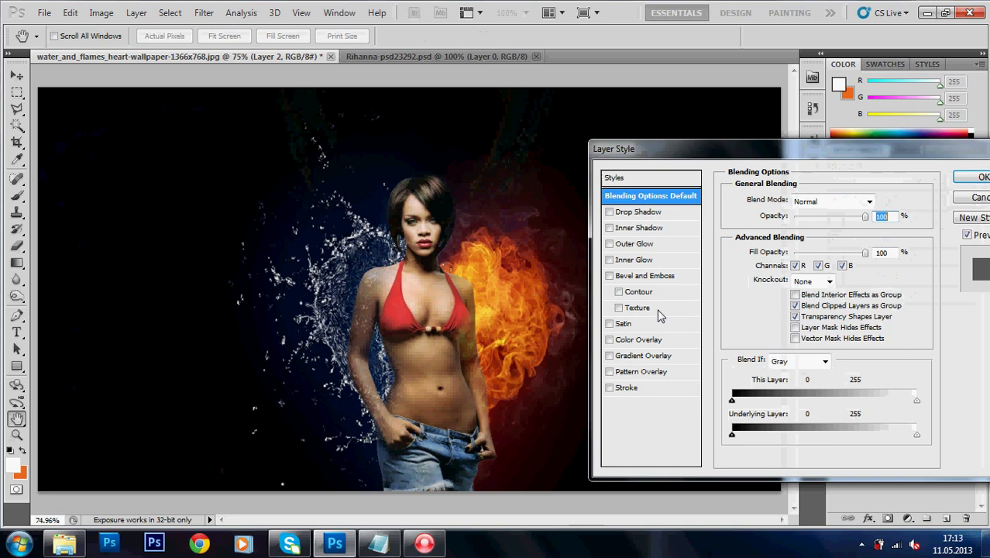
pyautogui.click(637, 245)
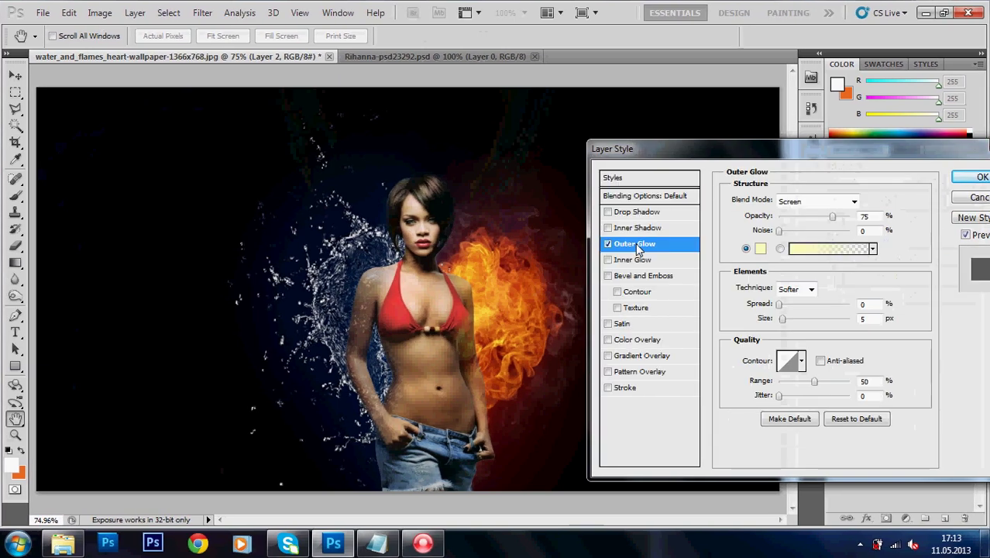
pyautogui.click(760, 247)
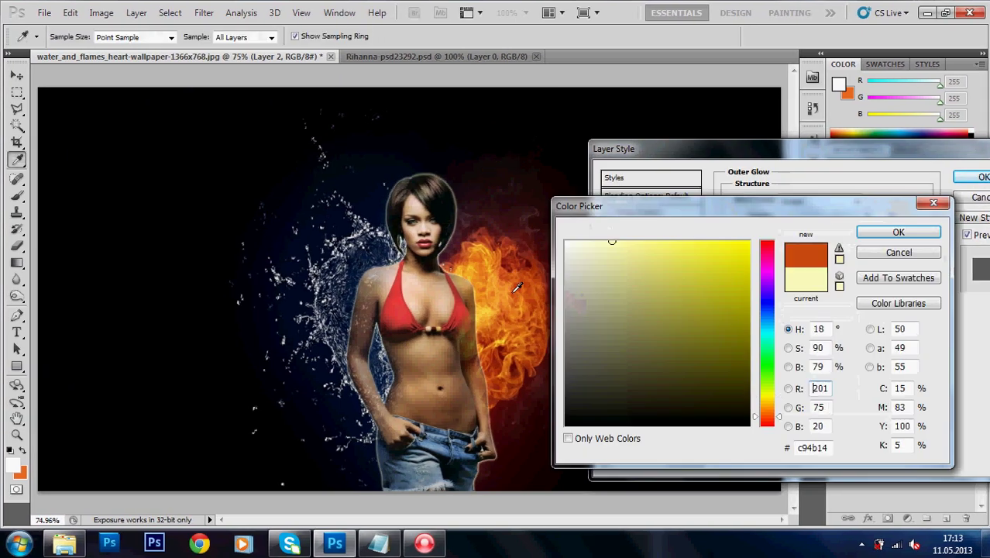
pyautogui.click(514, 289)
pyautogui.click(917, 232)
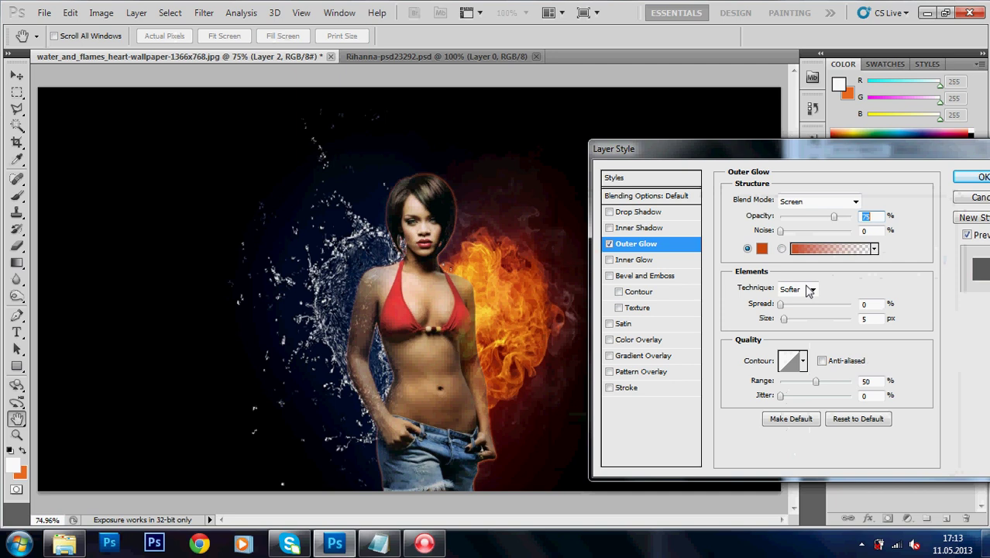
pyautogui.click(808, 319)
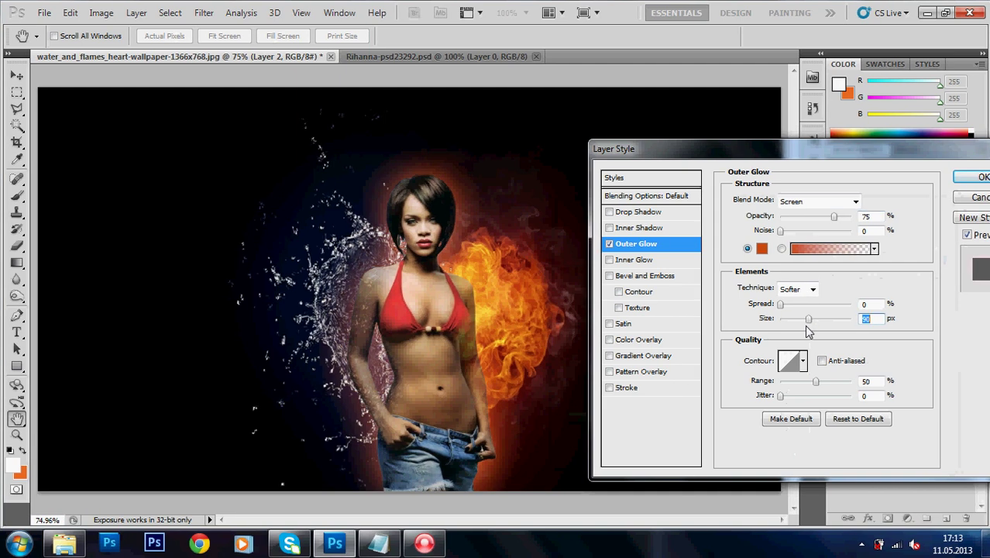
pyautogui.click(761, 248)
pyautogui.click(317, 230)
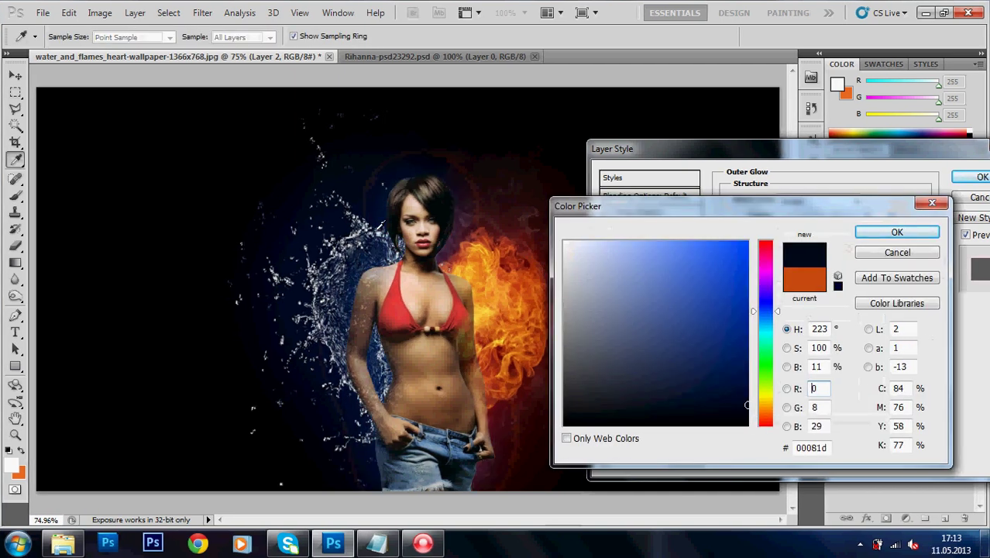
pyautogui.click(896, 233)
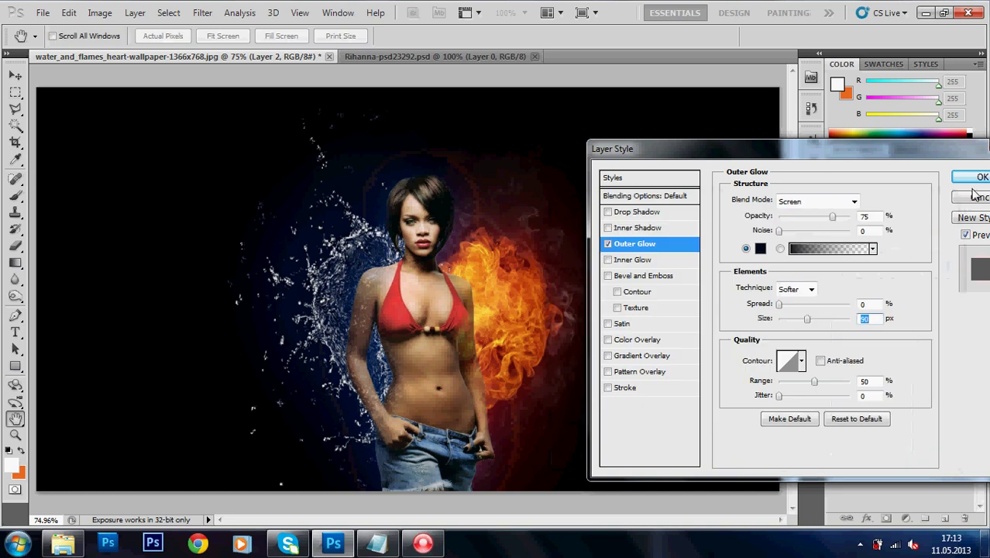
pyautogui.click(978, 177)
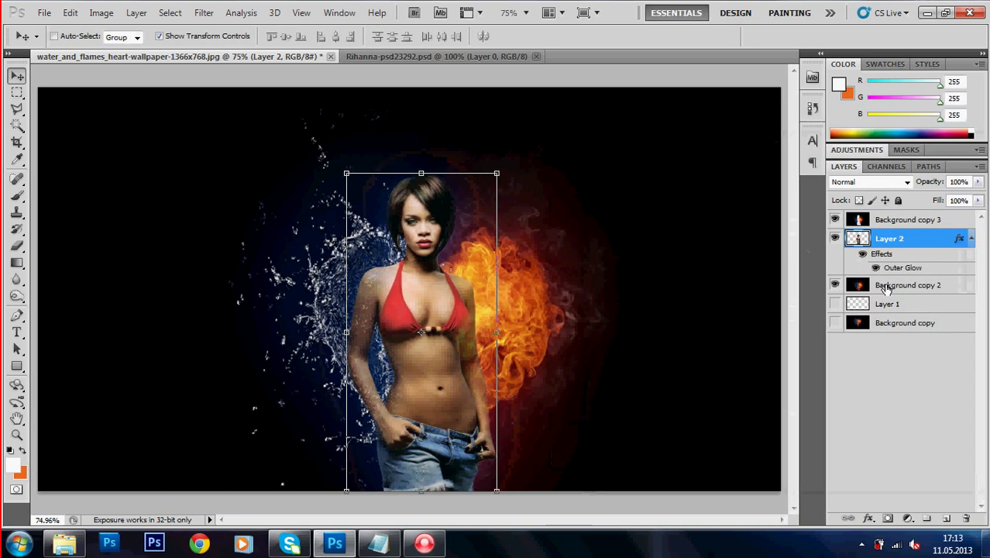
pyautogui.click(887, 286)
# Paint a white glow behind the figure with a 500 px soft brush, then undo it.
pyautogui.click(17, 196)
pyautogui.rightClick(431, 273)
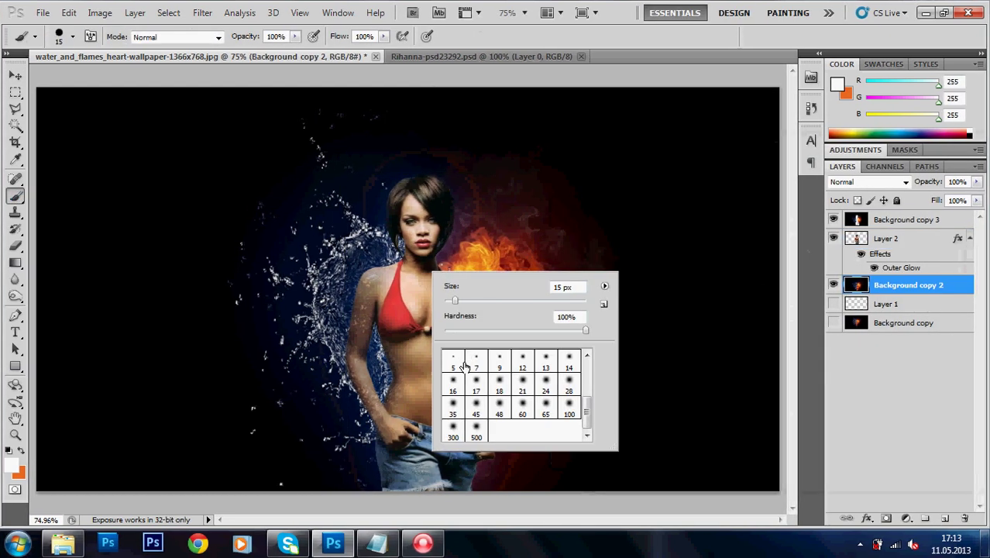
pyautogui.doubleClick(475, 428)
pyautogui.click(391, 283)
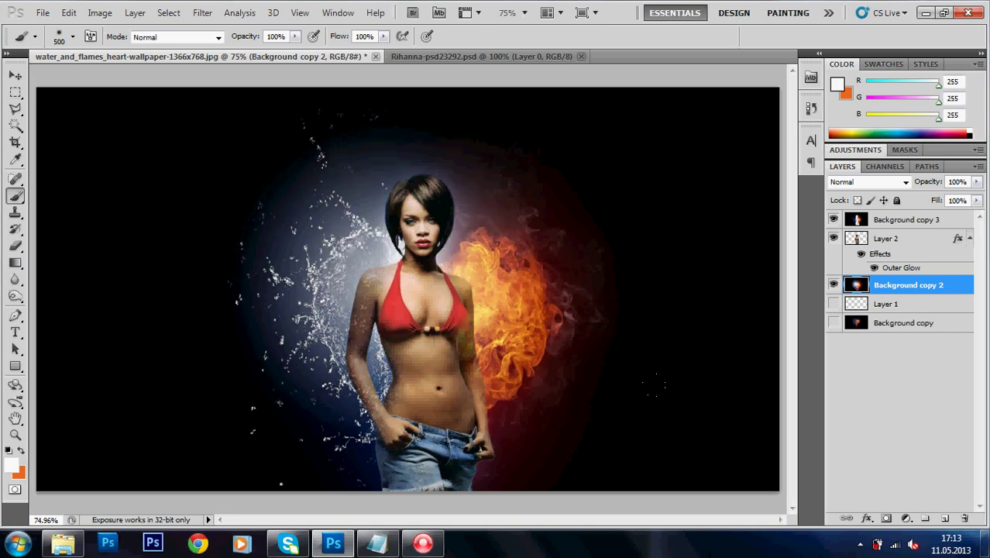
pyautogui.hotkey('ctrl', 'z')
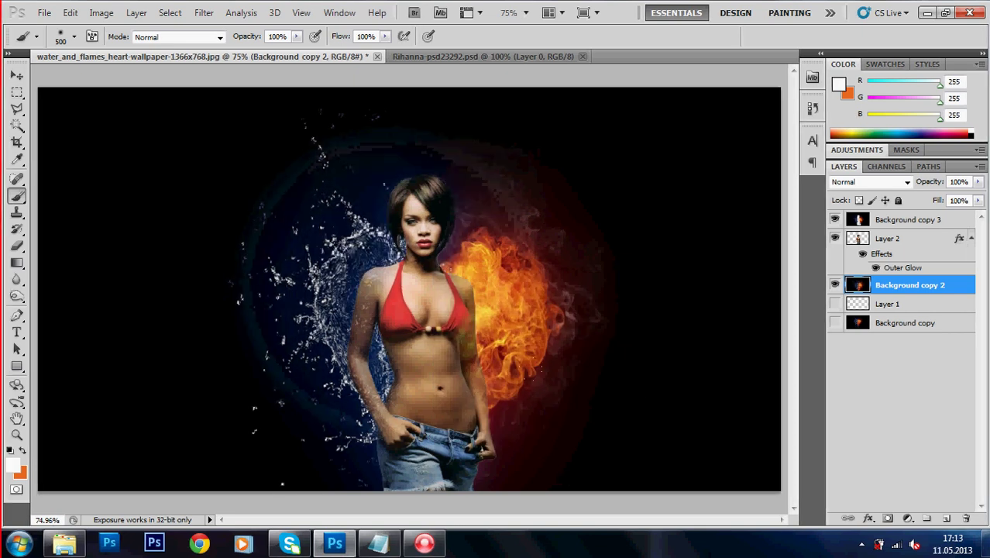
# Paint an orange glow behind her head, shoulders and hips, then undo the last change.
pyautogui.click(22, 455)
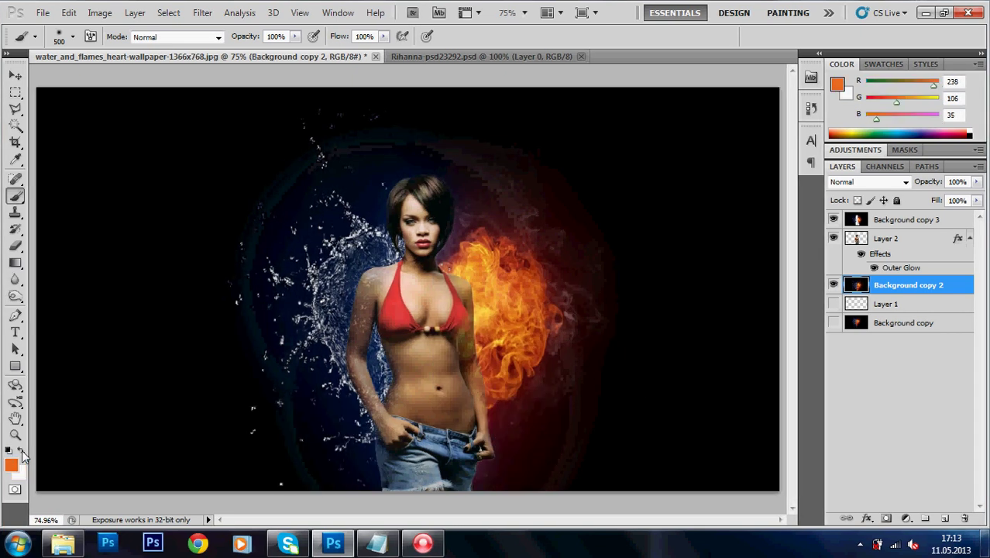
pyautogui.click(433, 382)
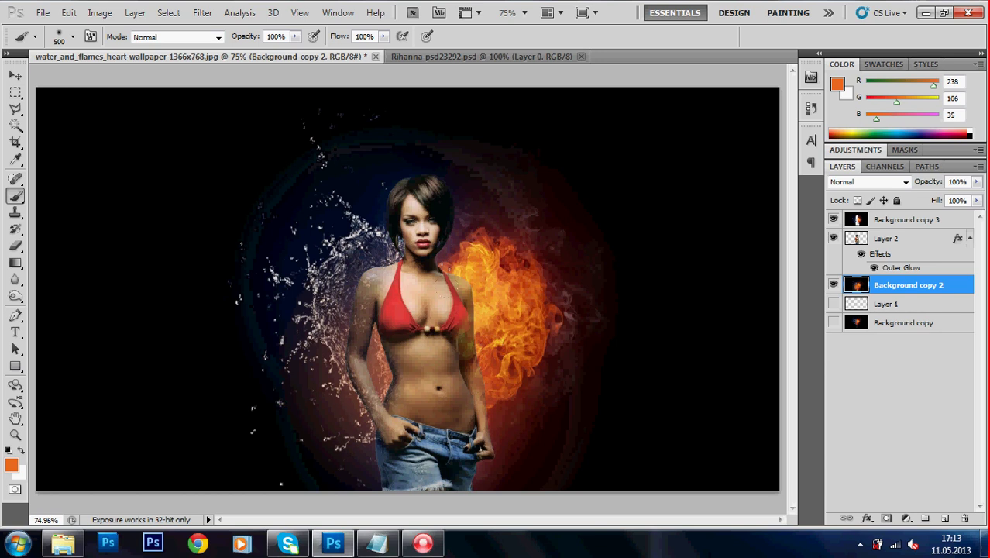
pyautogui.click(411, 217)
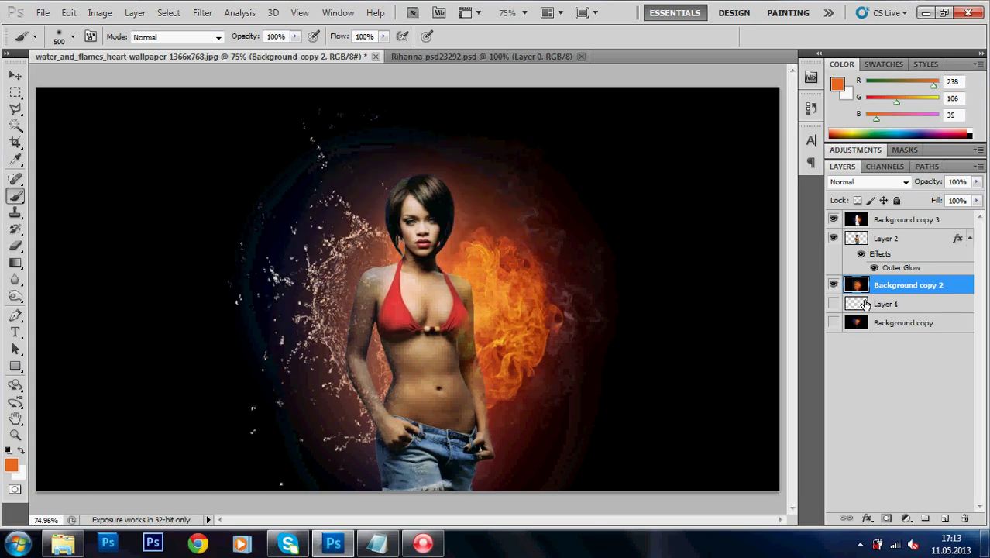
pyautogui.click(932, 223)
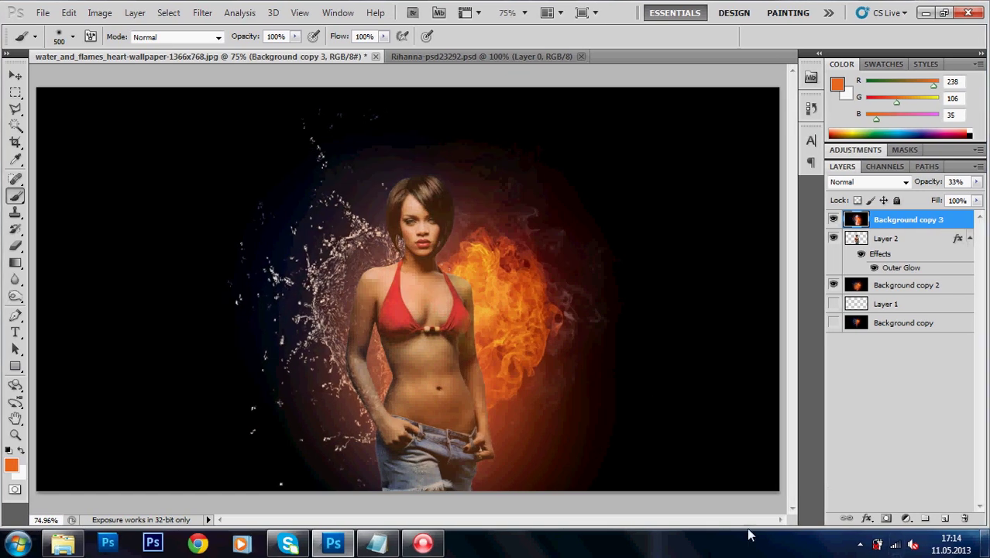
pyautogui.hotkey('ctrl', 'z')
# Crop the wallpaper to a near-square frame centred on the woman, trimming the dark sides.
pyautogui.press('v')
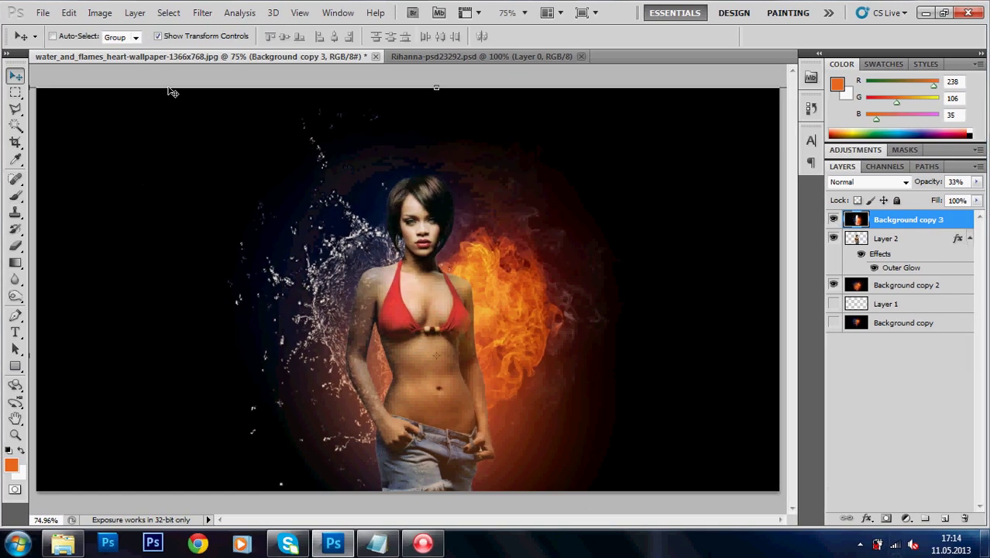
pyautogui.click(17, 140)
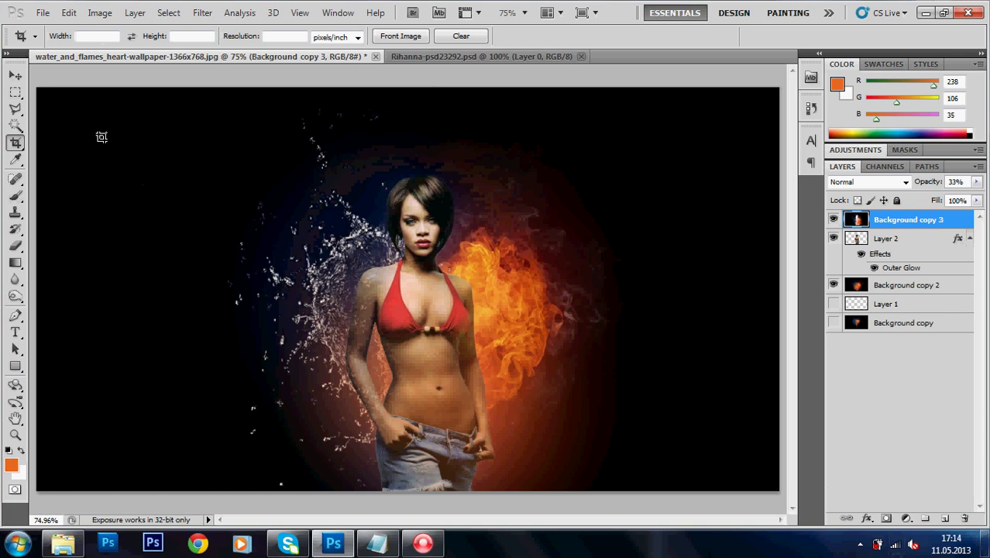
pyautogui.moveTo(91, 108)
pyautogui.mouseDown()
pyautogui.moveTo(739, 487)
pyautogui.moveTo(113, 86)
pyautogui.moveTo(197, 97)
pyautogui.mouseUp()
pyautogui.press('Return')
pyautogui.moveTo(731, 288); pyautogui.dragTo(608, 289)
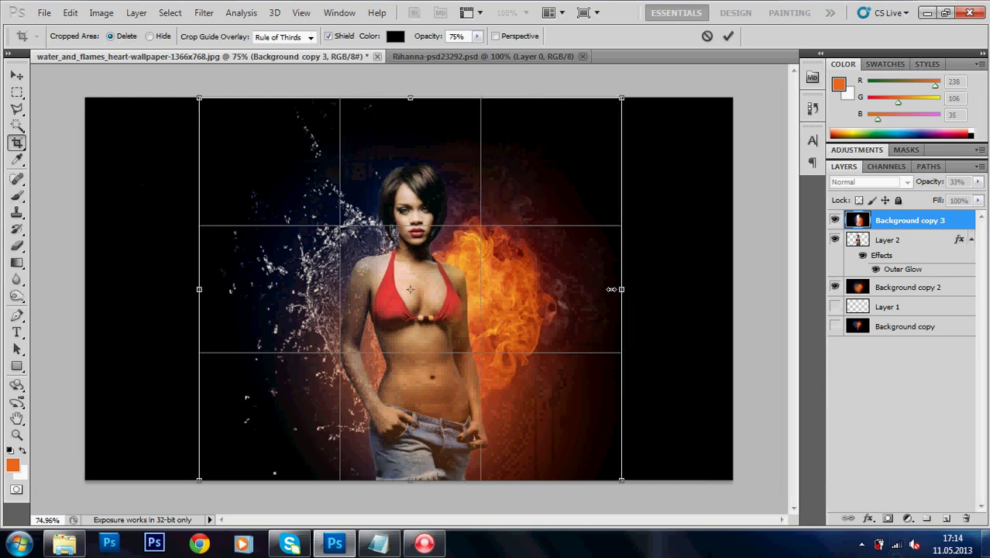
pyautogui.press('Return')
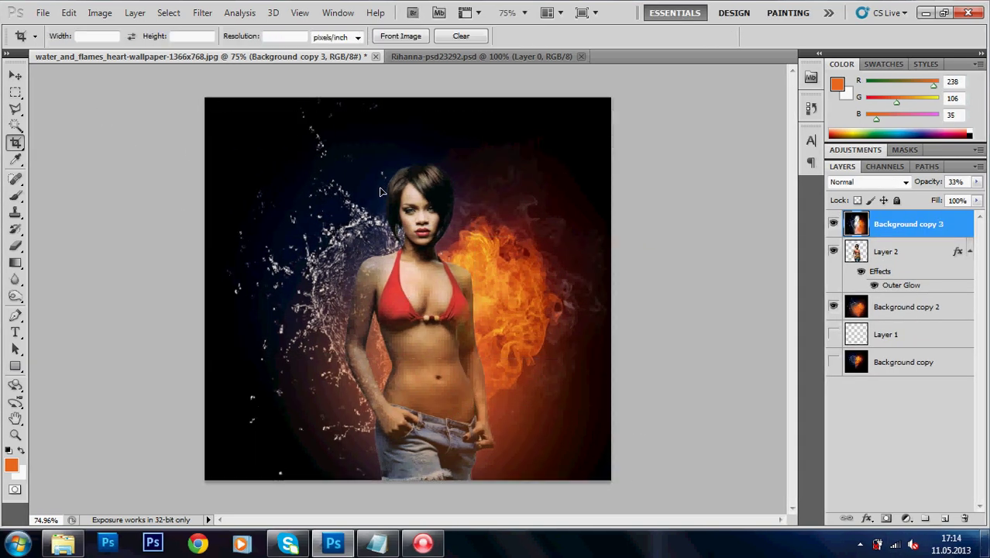
pyautogui.click(15, 77)
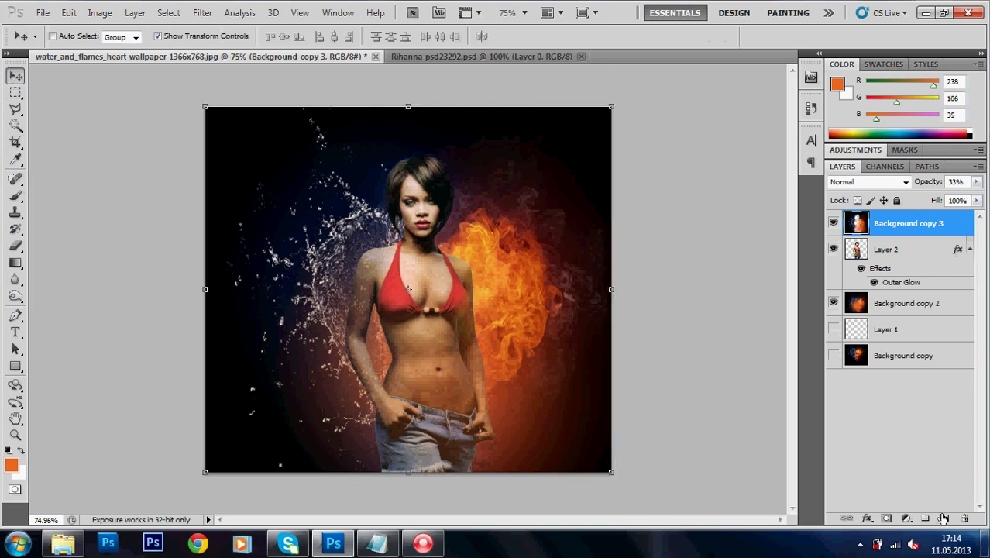
pyautogui.click(908, 252)
# Add a new empty layer above Layer 2 and load the 9F3D~1 tribal brush set.
pyautogui.click(943, 507)
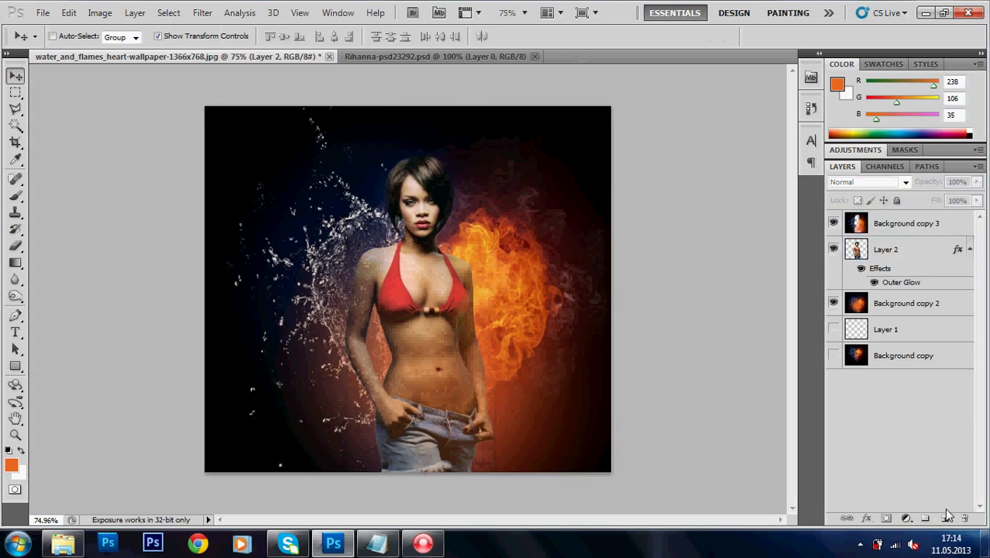
pyautogui.click(894, 250)
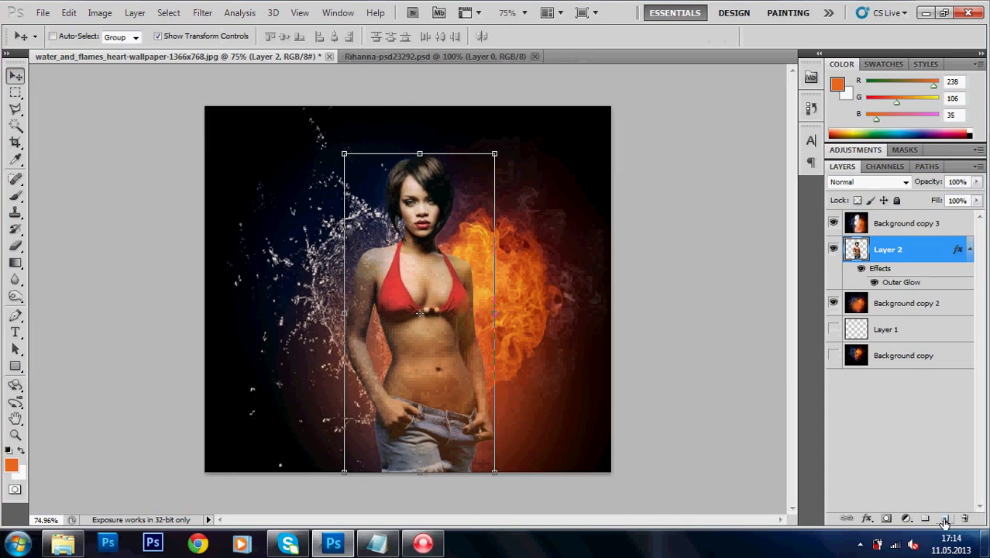
pyautogui.click(944, 518)
pyautogui.click(16, 195)
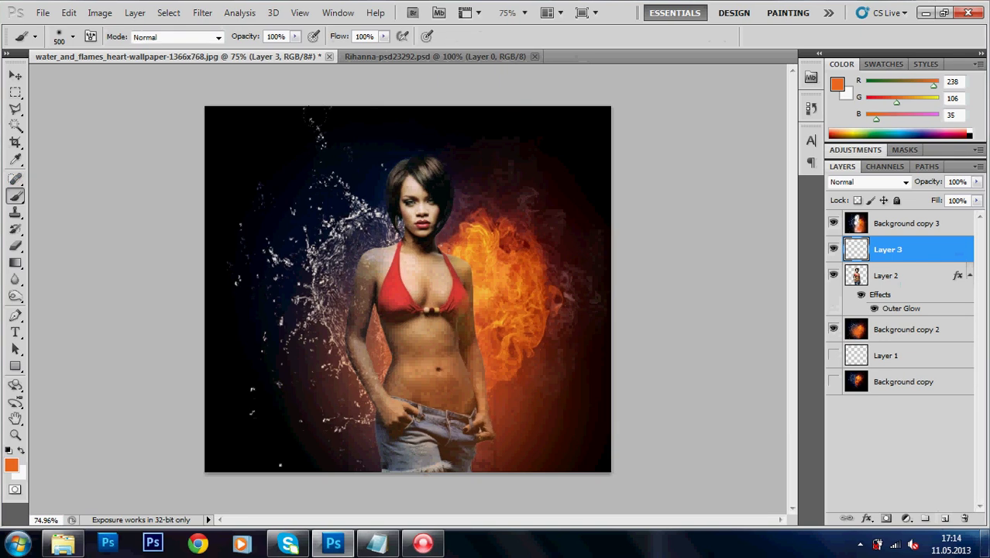
pyautogui.rightClick(391, 224)
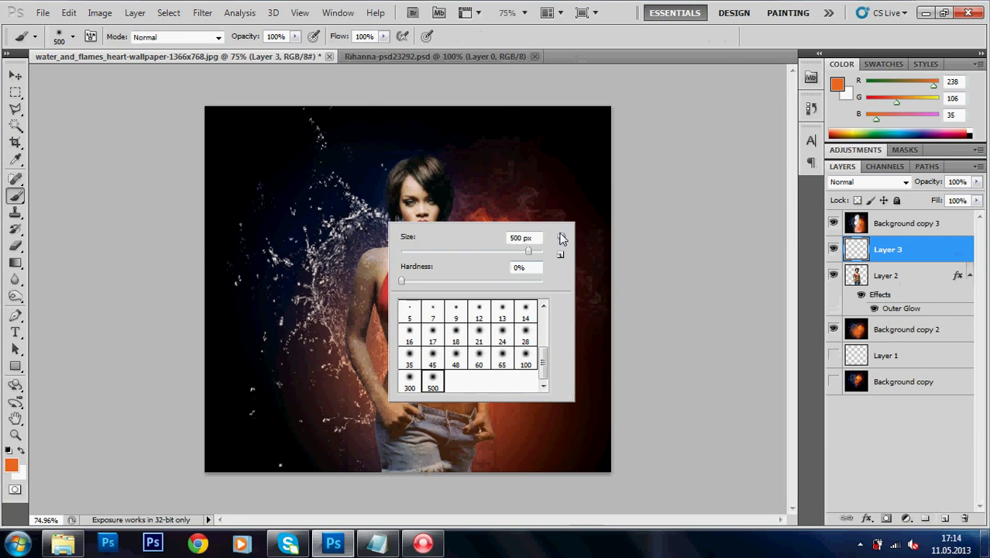
pyautogui.click(563, 236)
pyautogui.click(525, 457)
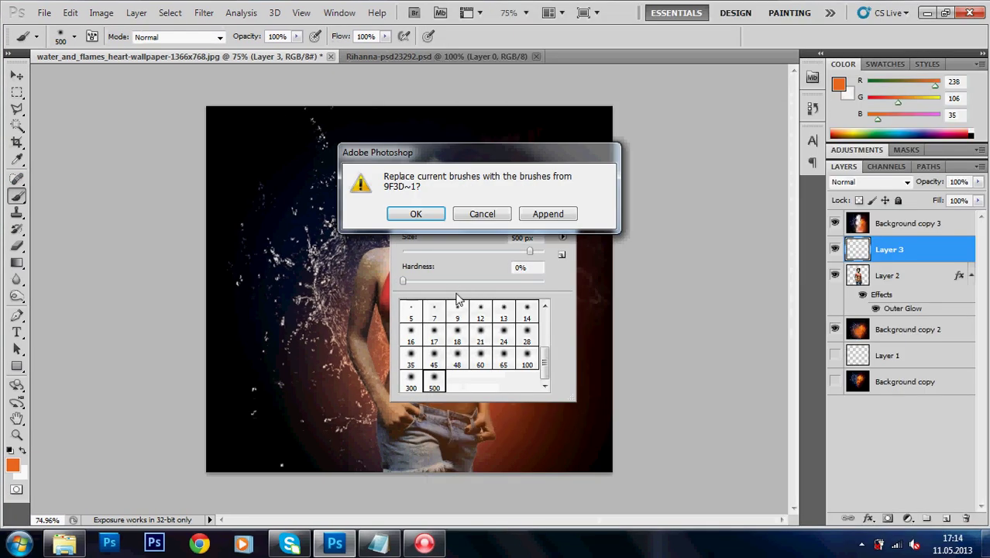
pyautogui.click(419, 213)
# Stamp the tribal heart brush at 569 px on the canvas, then undo the off-centre stamp.
pyautogui.click(456, 310)
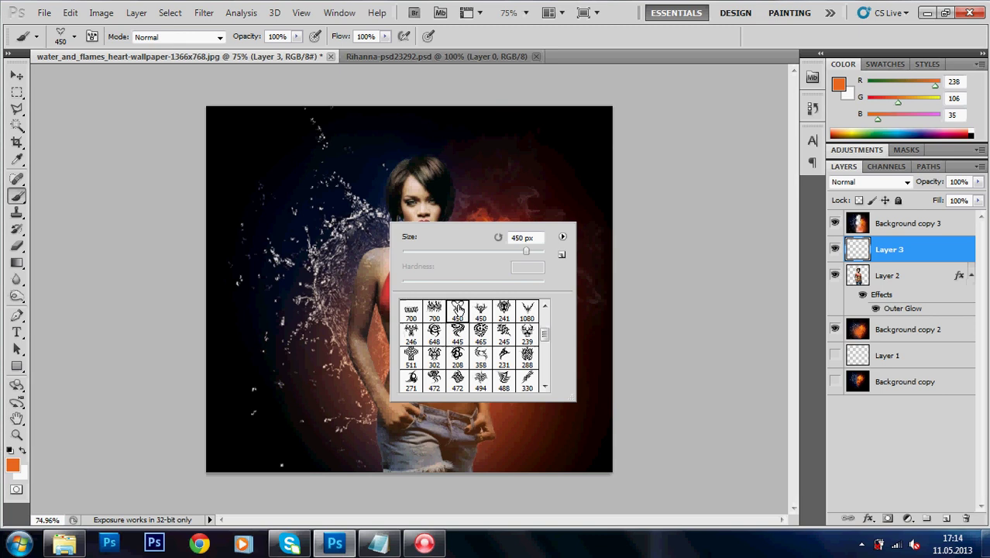
pyautogui.moveTo(523, 253); pyautogui.dragTo(529, 251)
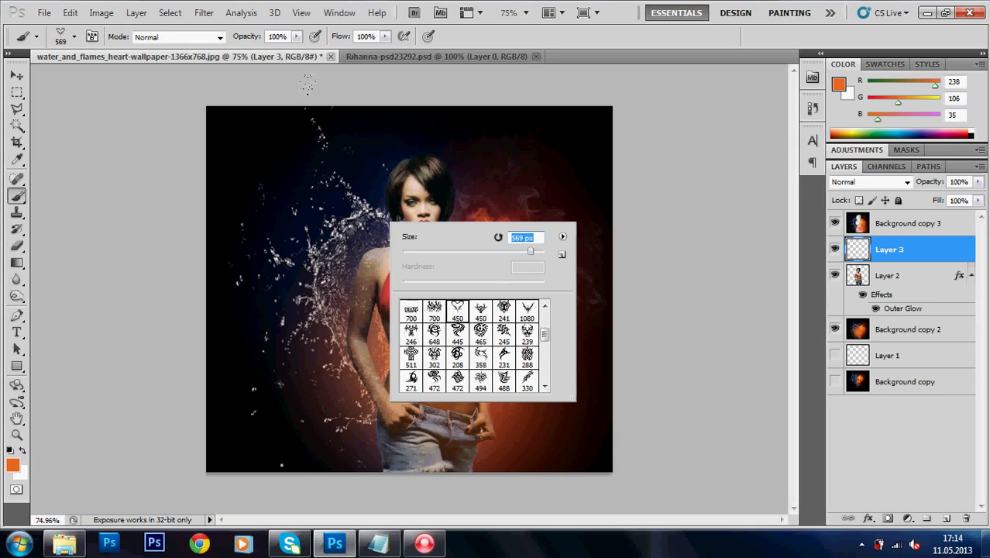
pyautogui.click(401, 313)
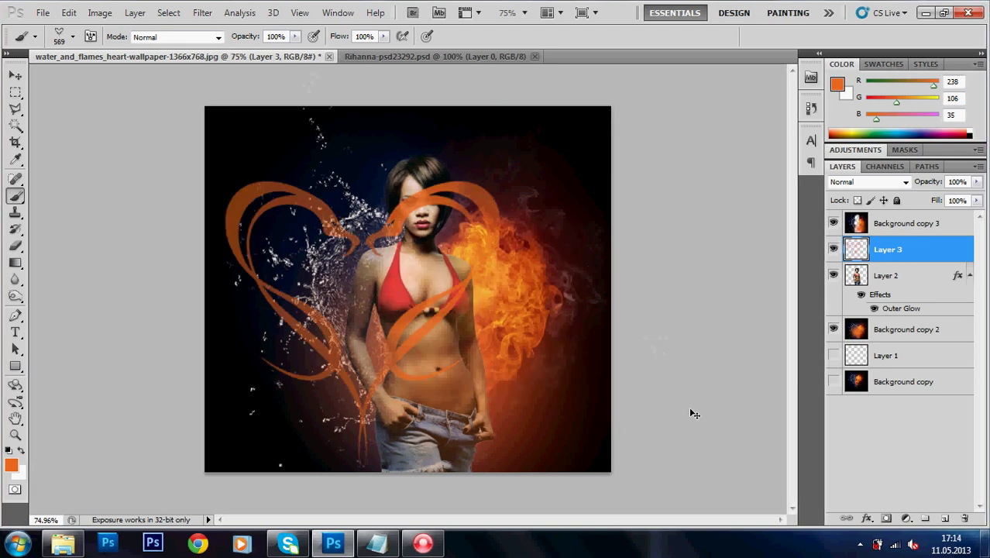
pyautogui.hotkey('ctrl', 'z')
pyautogui.hotkey('ctrl', 'z')
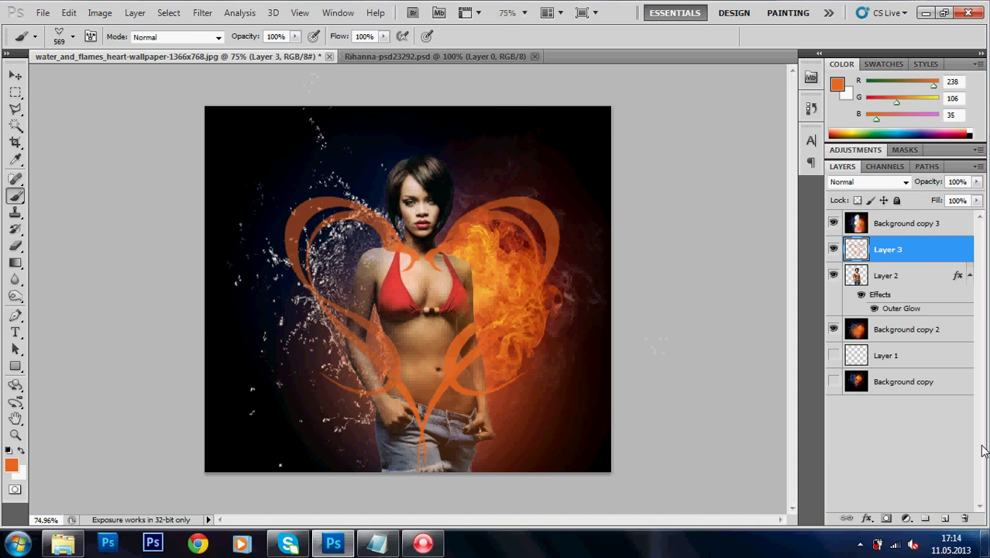
# Position the orange heart around her shoulders and move its layer beneath the figure.
pyautogui.click(17, 77)
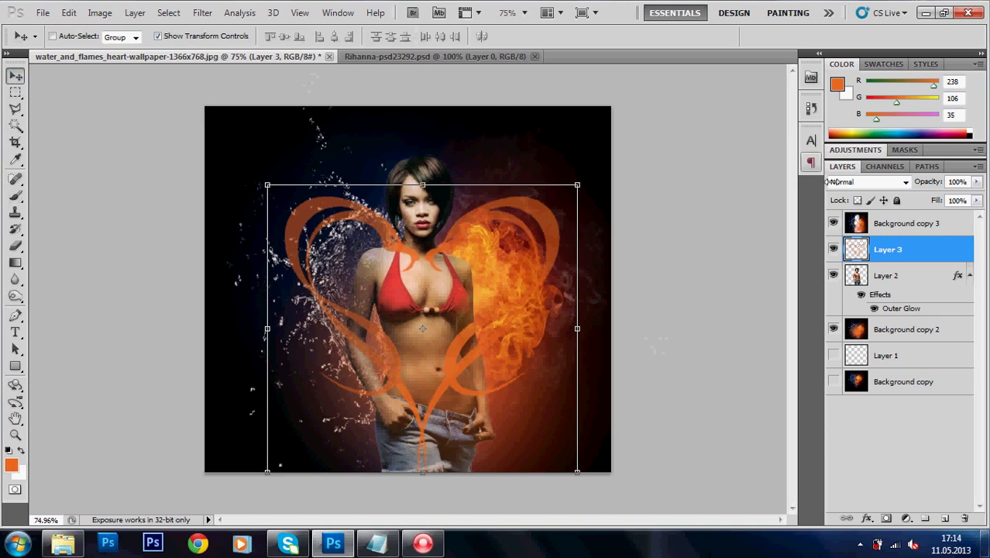
pyautogui.moveTo(541, 302)
pyautogui.mouseDown()
pyautogui.moveTo(544, 244)
pyautogui.moveTo(544, 308)
pyautogui.mouseUp()
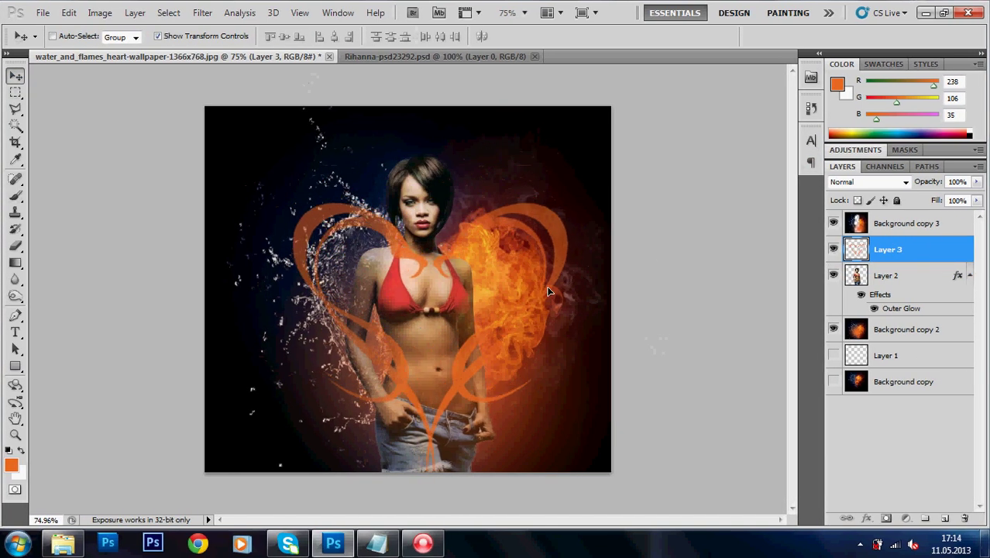
pyautogui.moveTo(883, 249); pyautogui.dragTo(913, 314)
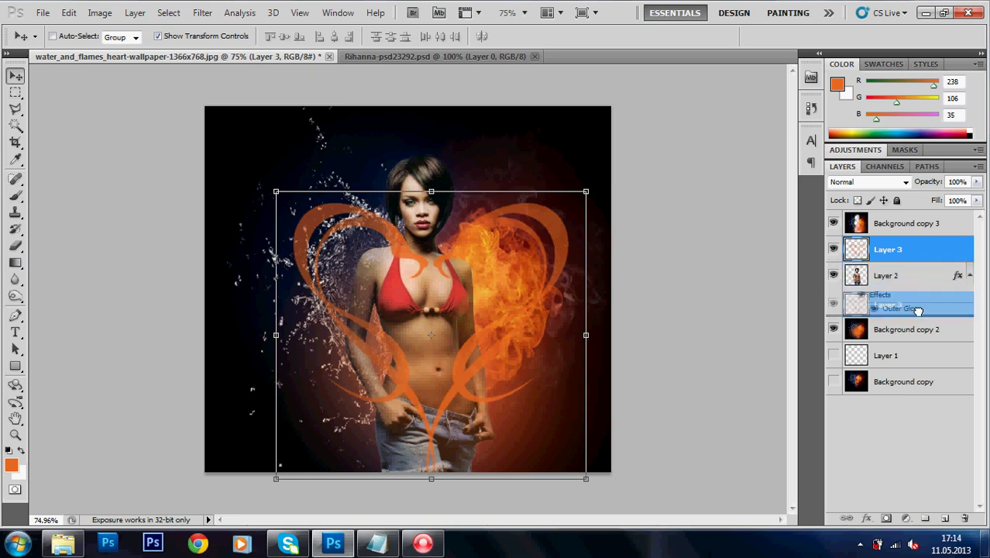
pyautogui.moveTo(556, 250)
pyautogui.mouseDown()
pyautogui.moveTo(553, 274)
pyautogui.moveTo(541, 265)
pyautogui.mouseUp()
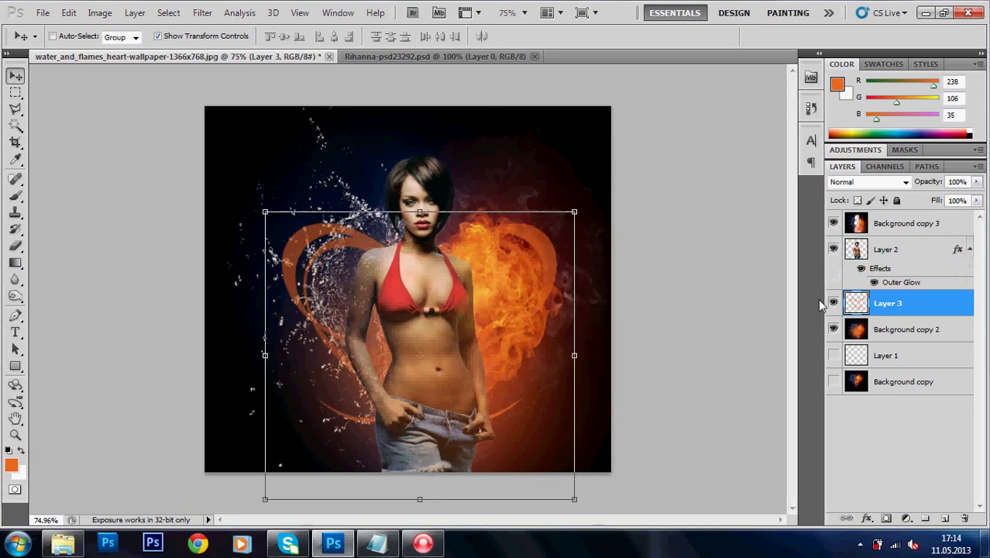
# Try a red Color Overlay style on the heart layer, then discard it.
pyautogui.keyDown('ctrl'); pyautogui.click(856, 304); pyautogui.keyUp('ctrl')
pyautogui.doubleClick(857, 304)
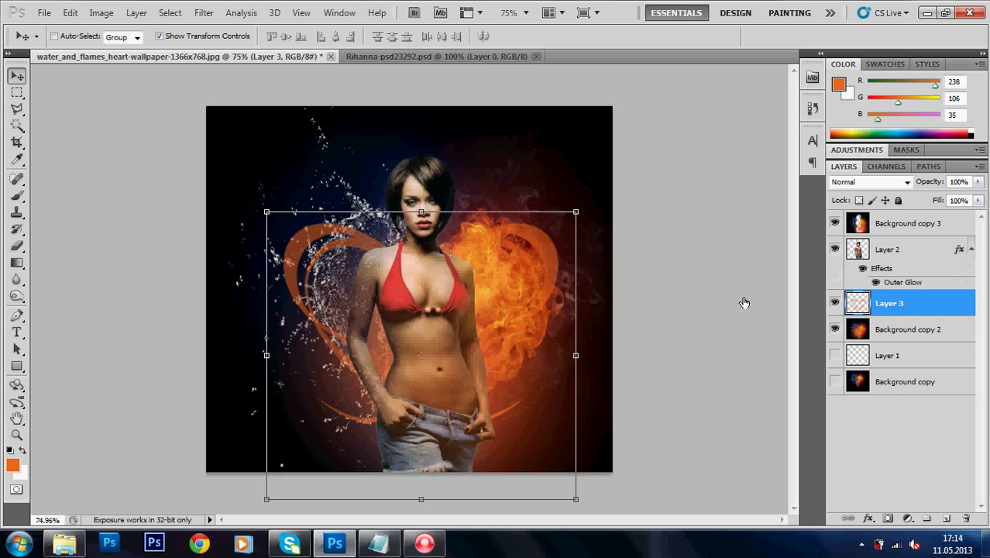
pyautogui.click(654, 336)
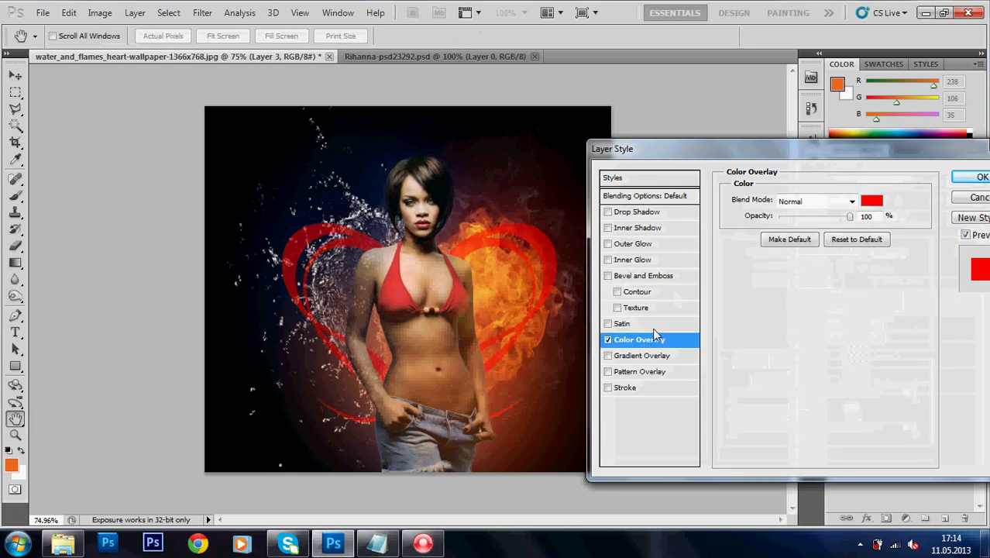
pyautogui.click(981, 198)
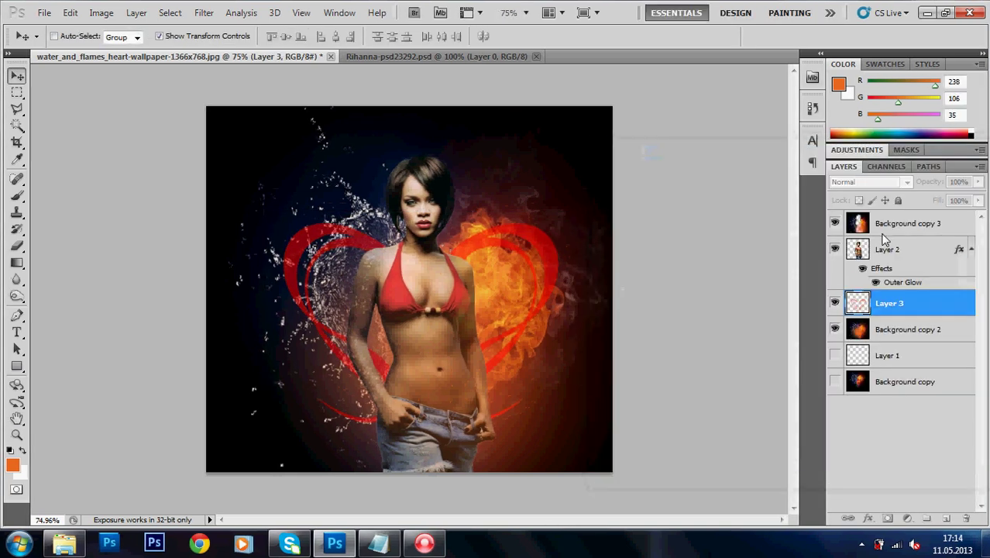
# Give the heart a 122 px Outer Glow coloured with the bikini red (de3d3a).
pyautogui.doubleClick(830, 302)
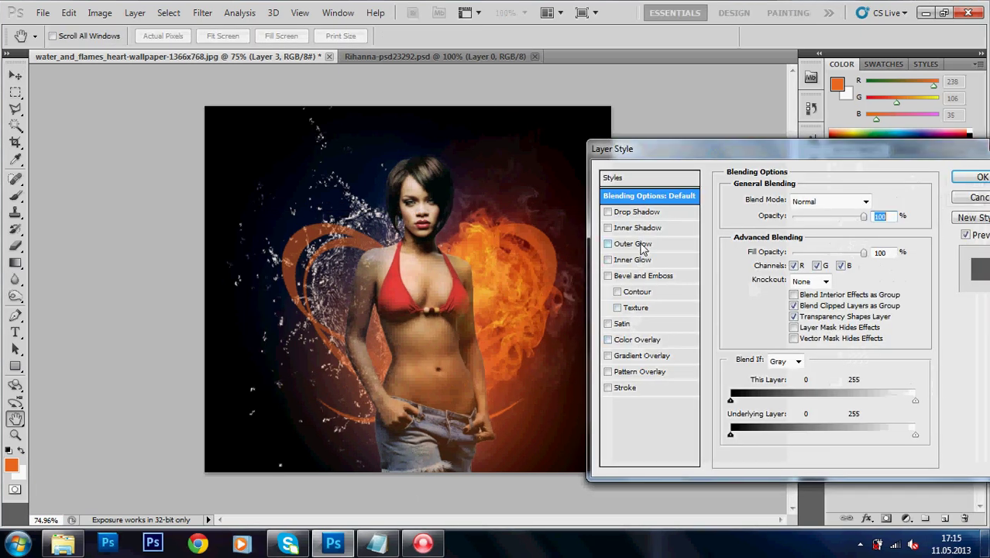
pyautogui.click(642, 247)
pyautogui.moveTo(780, 319)
pyautogui.mouseDown()
pyautogui.moveTo(819, 331)
pyautogui.moveTo(832, 324)
pyautogui.mouseUp()
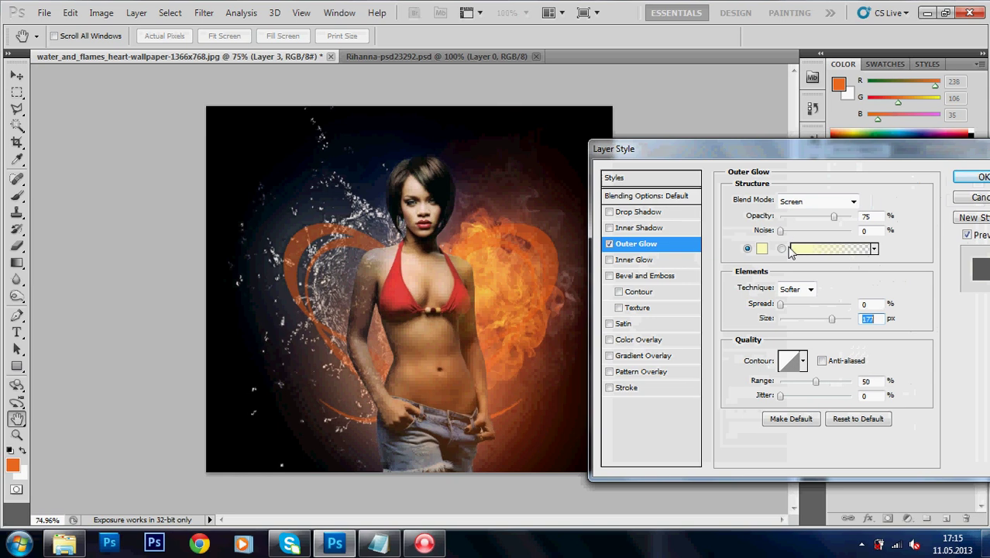
pyautogui.click(761, 248)
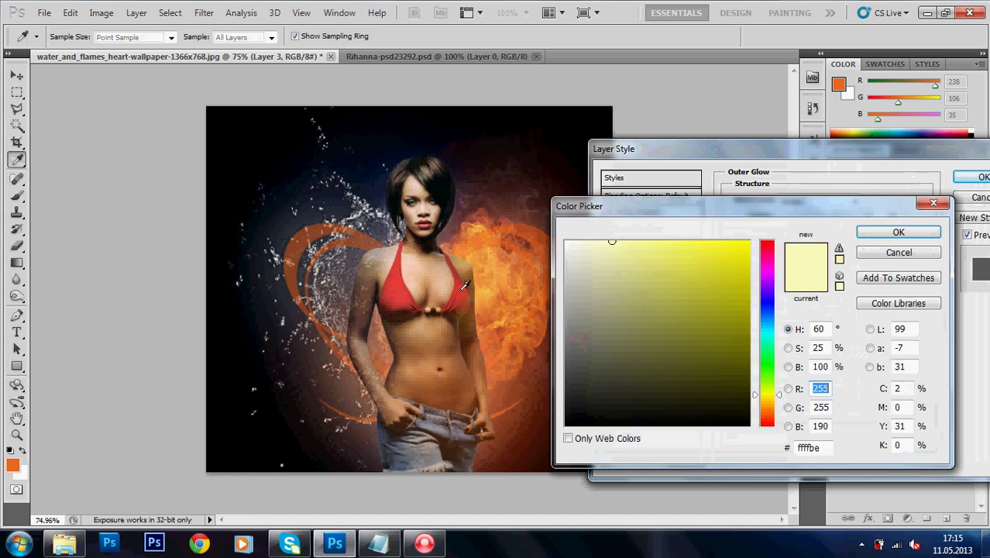
pyautogui.click(460, 295)
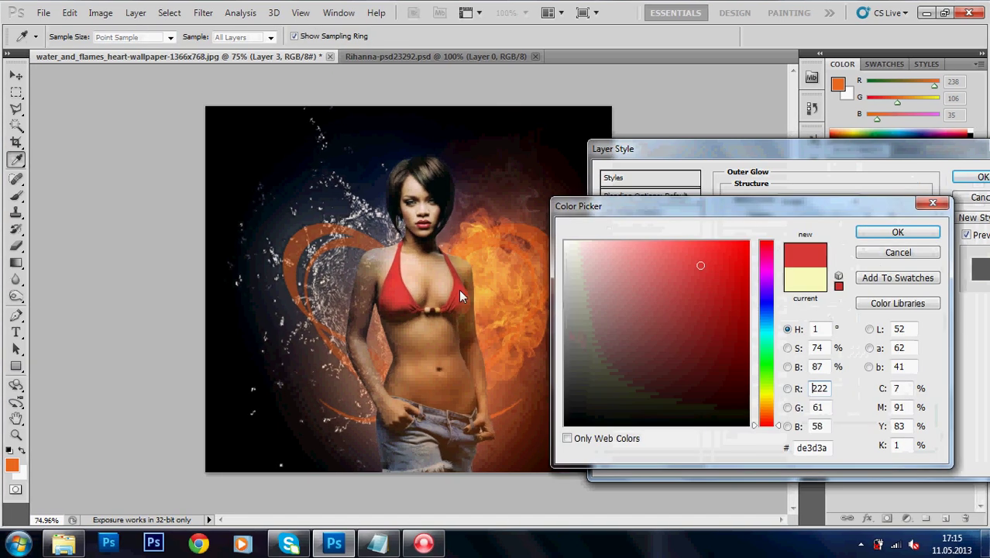
pyautogui.click(897, 233)
pyautogui.click(980, 178)
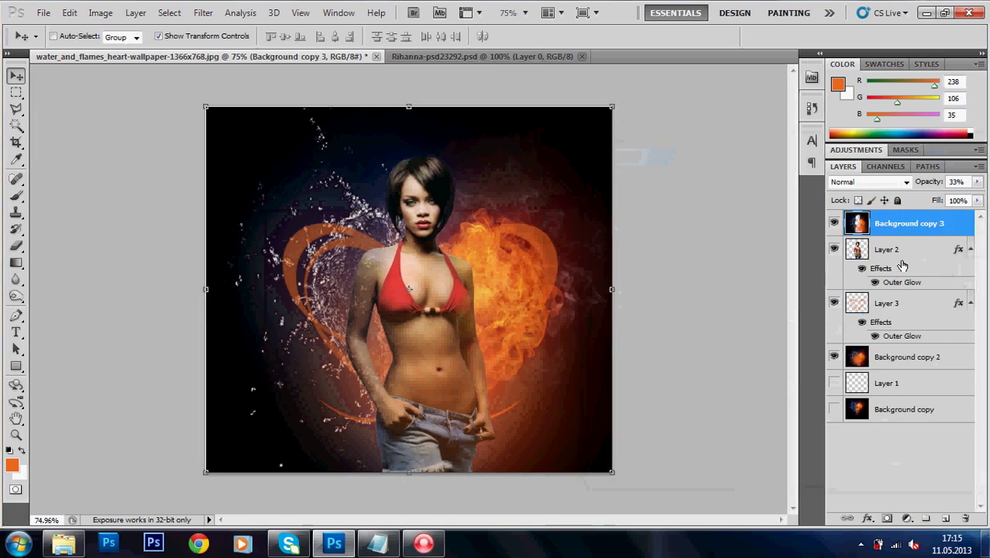
# Duplicate the figure layer, lower its opacity and shift the faded copy behind her left side.
pyautogui.moveTo(929, 249); pyautogui.dragTo(950, 519)
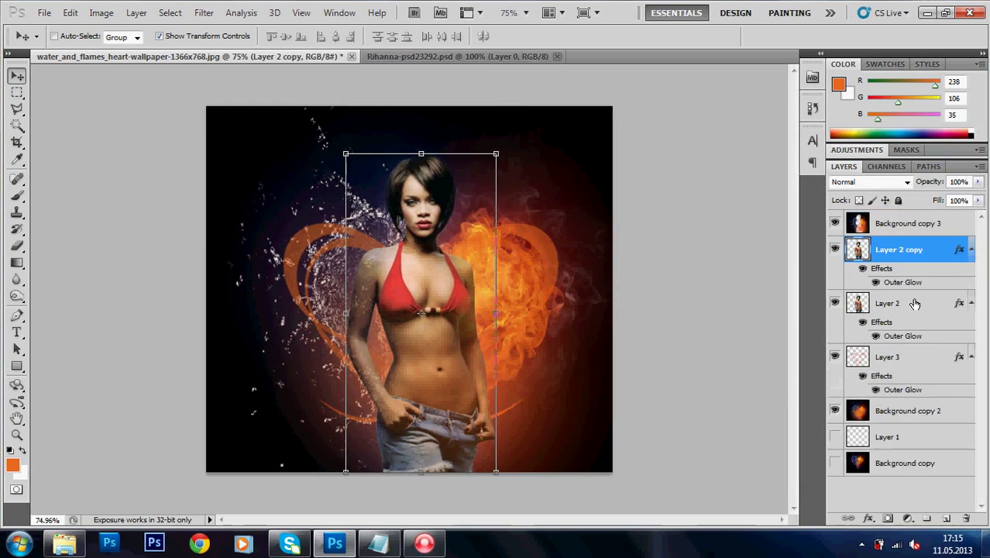
pyautogui.click(855, 304)
pyautogui.moveTo(465, 310); pyautogui.dragTo(521, 325)
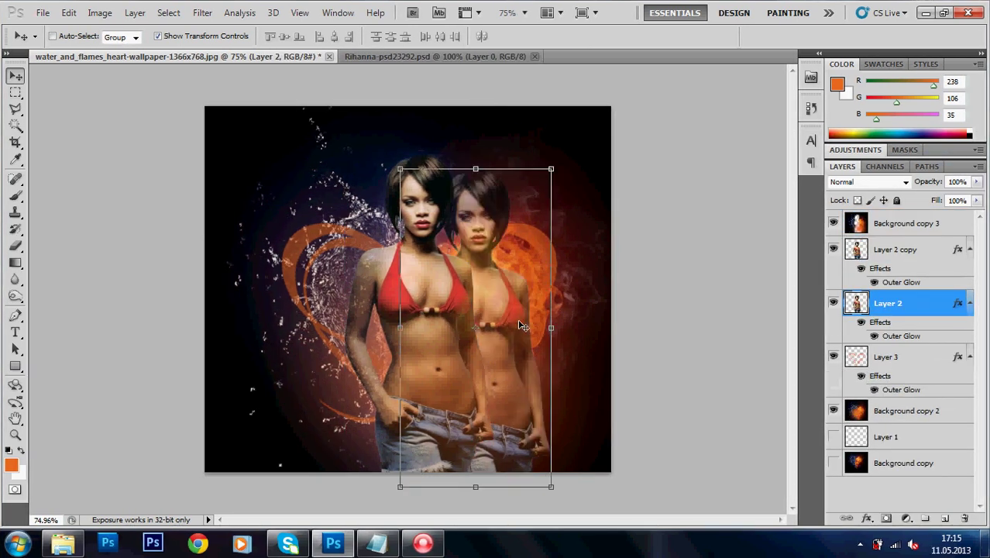
pyautogui.click(958, 181)
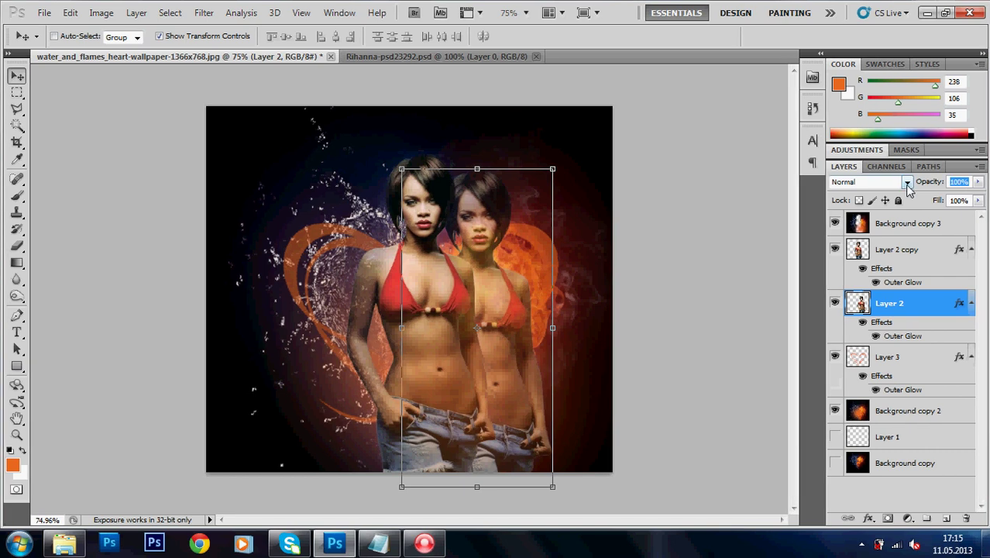
pyautogui.write('25')
pyautogui.press('Return')
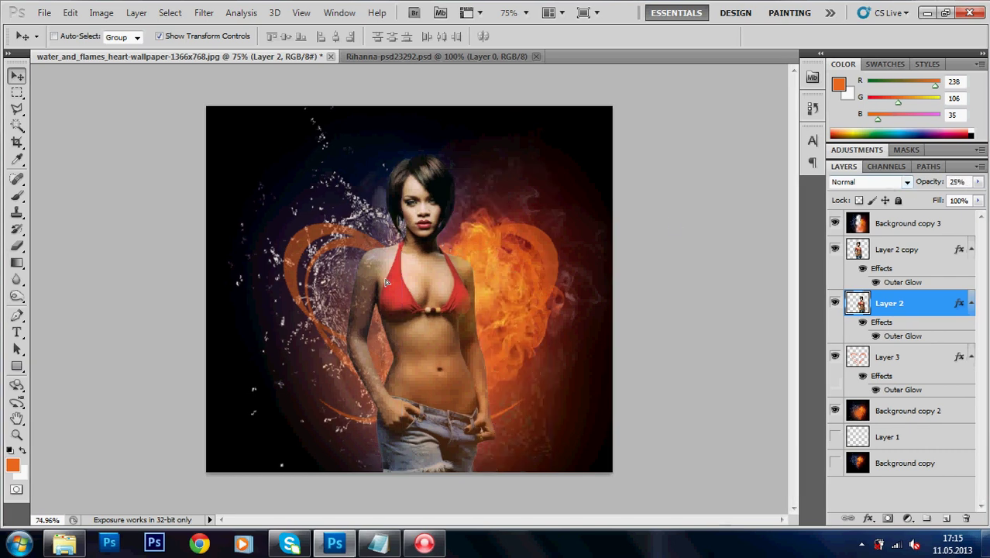
pyautogui.moveTo(468, 248)
pyautogui.mouseDown()
pyautogui.moveTo(374, 293)
pyautogui.moveTo(467, 220)
pyautogui.moveTo(423, 236)
pyautogui.mouseUp()
pyautogui.write('66')
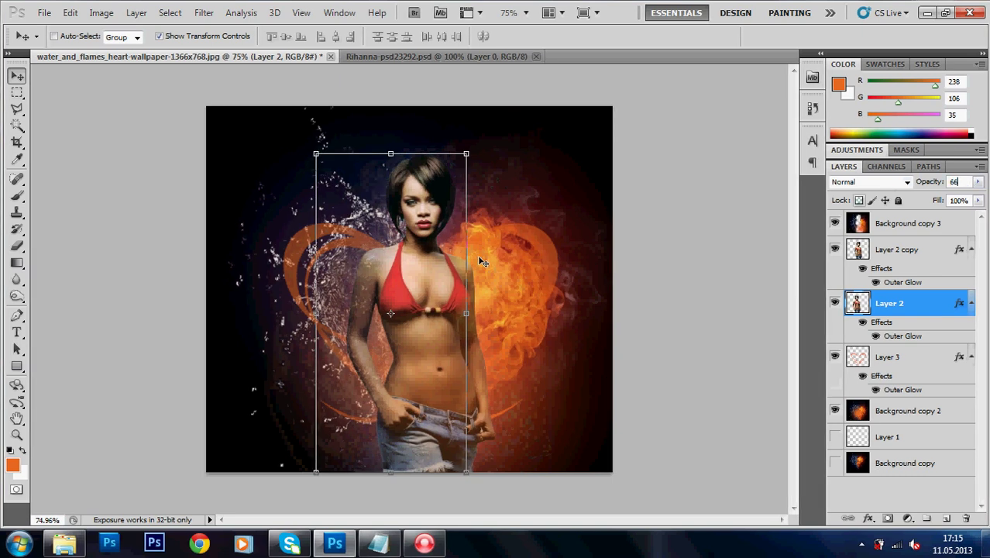
pyautogui.press('Return')
# Erase a large part of the duplicate with an enlarged 232 preset eraser brush.
pyautogui.click(14, 248)
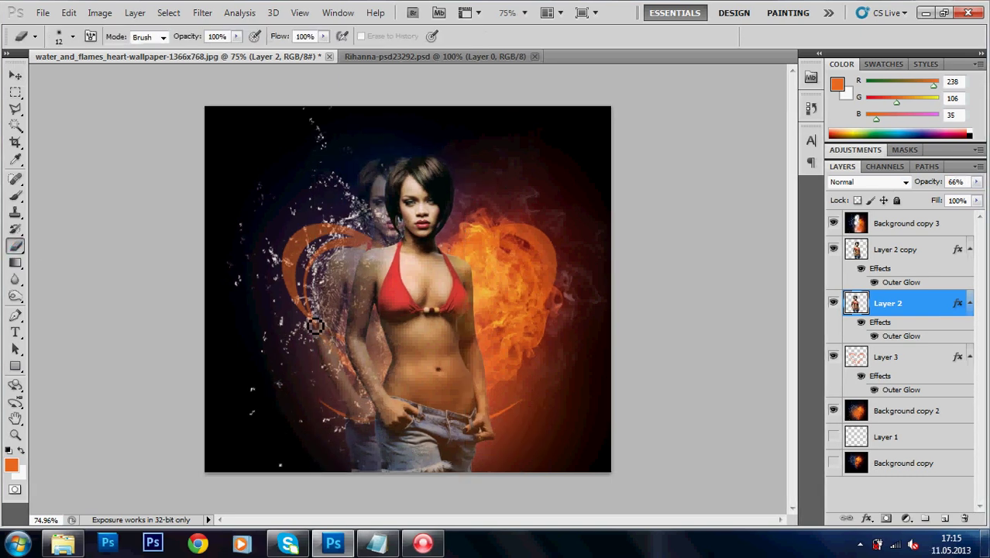
pyautogui.rightClick(399, 296)
pyautogui.click(465, 435)
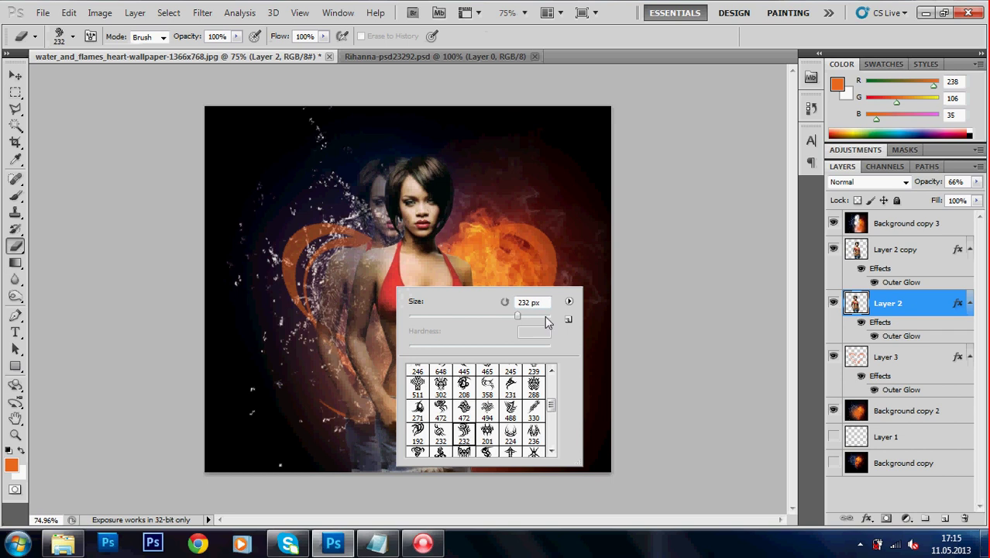
pyautogui.click(546, 320)
pyautogui.press('Return')
pyautogui.click(360, 297)
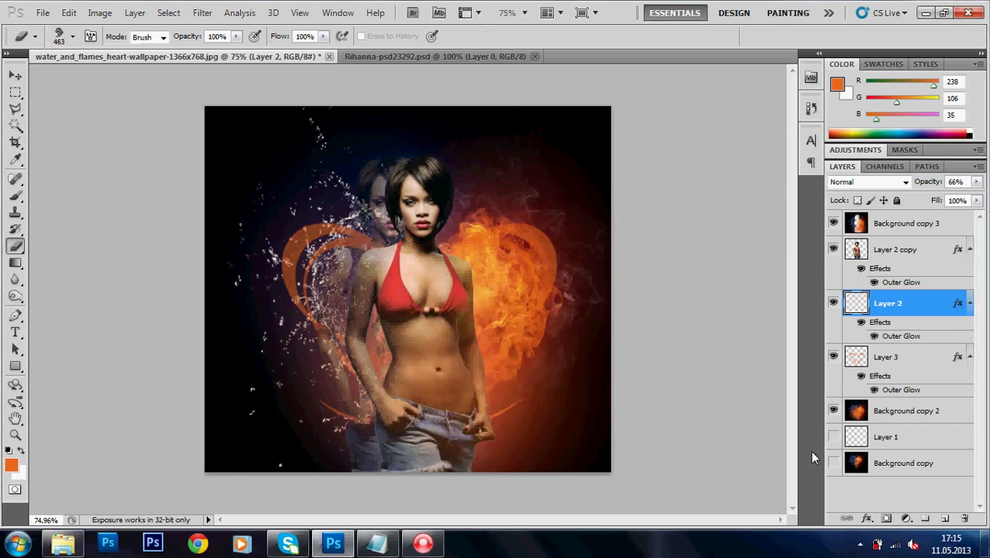
# Restore Layer 2's opacity to 100%.
pyautogui.click(952, 181)
pyautogui.write('1')
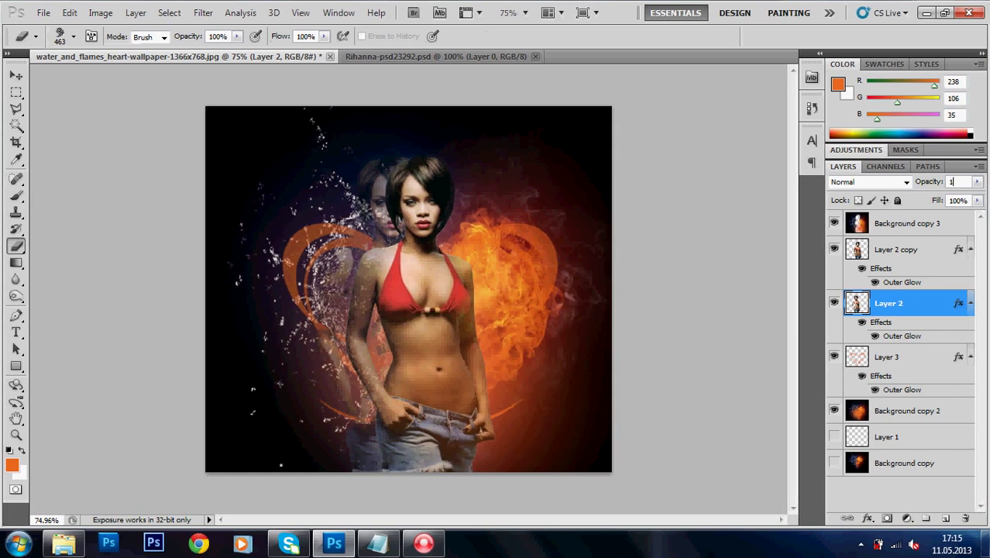
pyautogui.write('00')
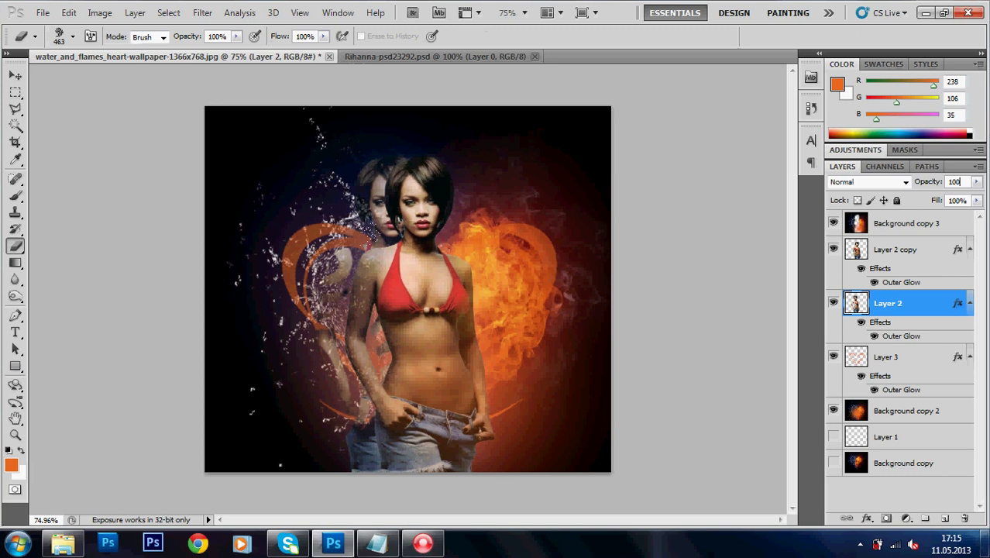
pyautogui.press('Return')
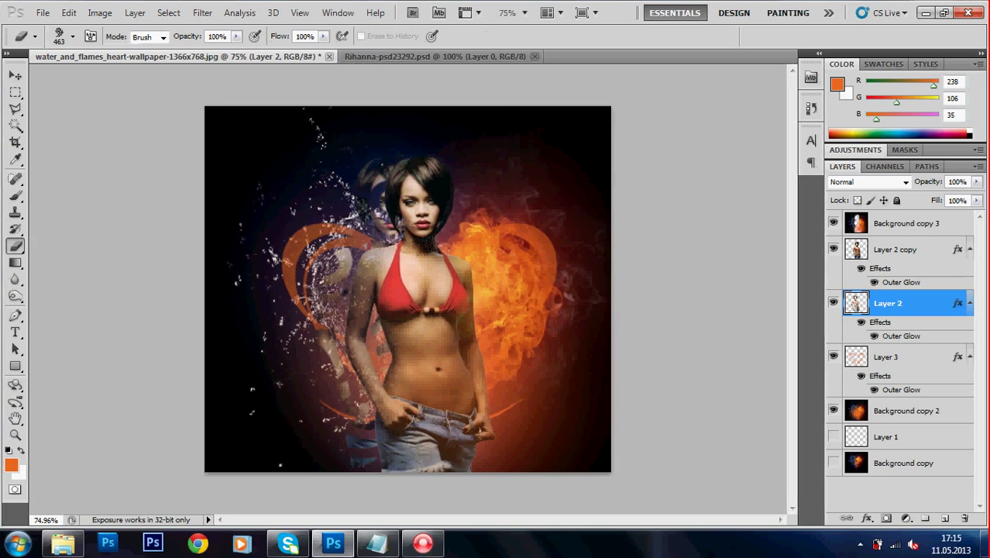
pyautogui.press('v')
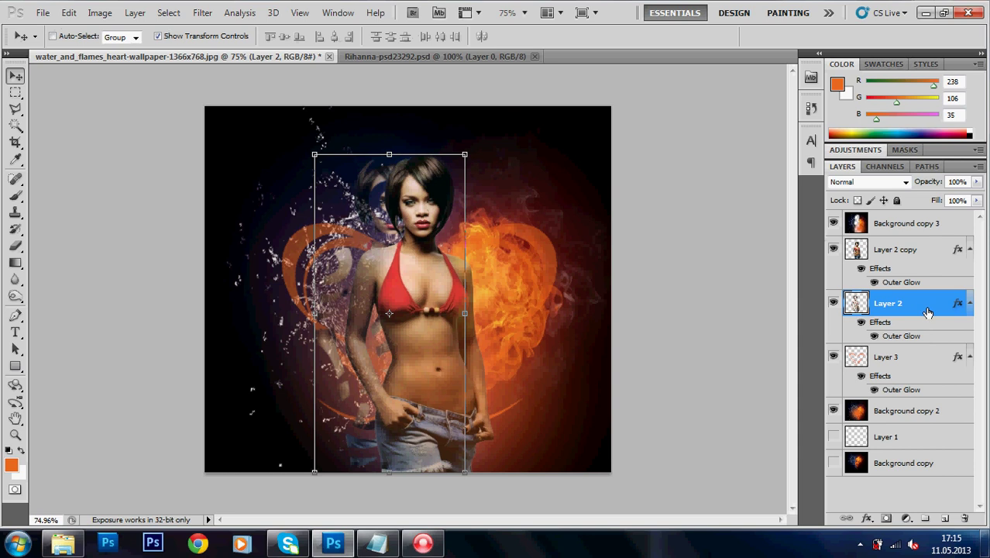
# Duplicate Layer 2 copy, shift it right of the woman and erase its face and torso.
pyautogui.moveTo(900, 253); pyautogui.dragTo(945, 508)
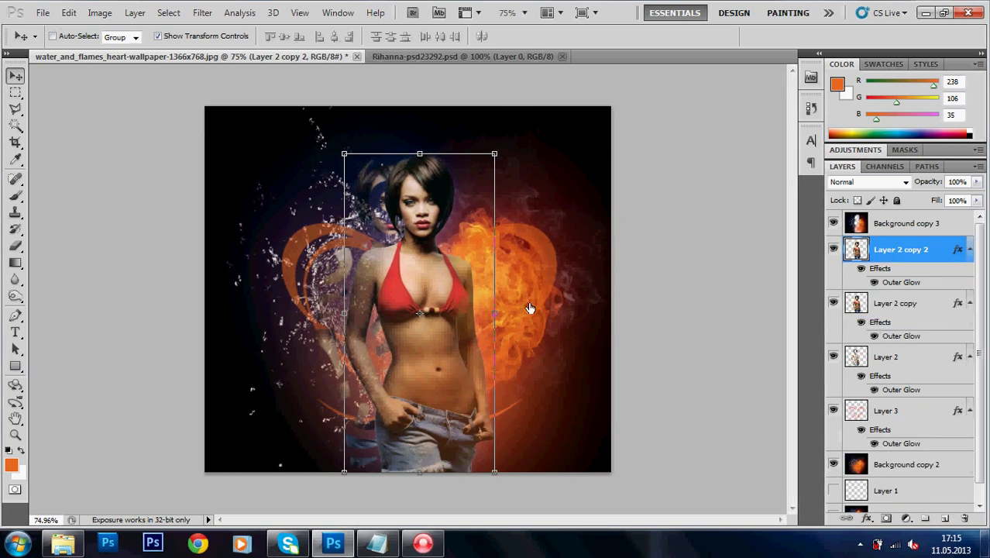
pyautogui.hotkey('alt', '[')
pyautogui.moveTo(437, 313); pyautogui.dragTo(482, 313)
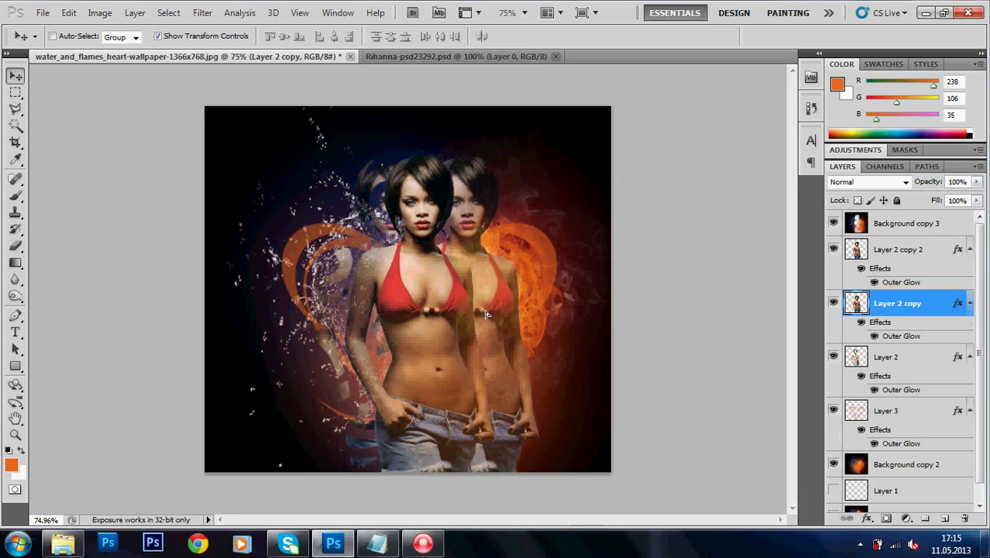
pyautogui.press('e')
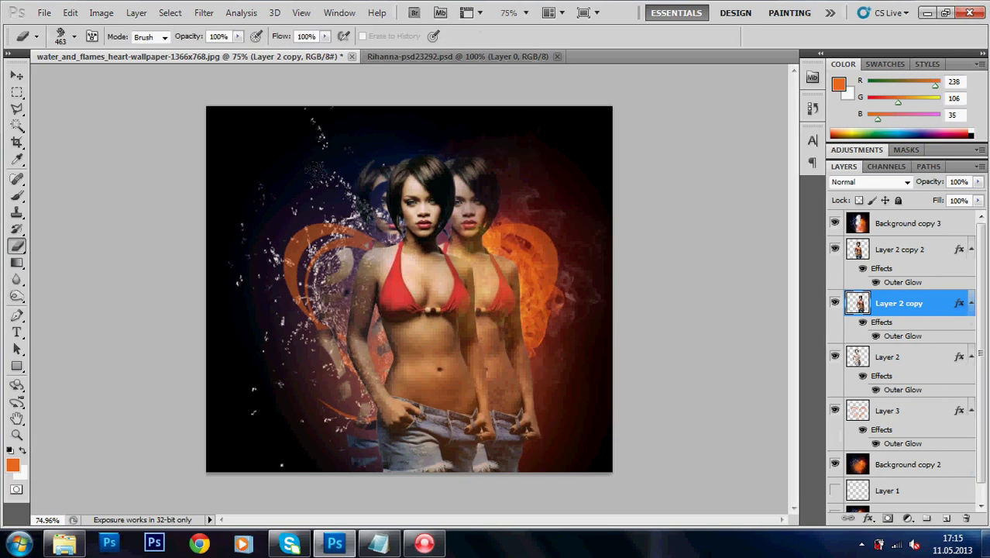
pyautogui.moveTo(410, 155); pyautogui.dragTo(520, 384)
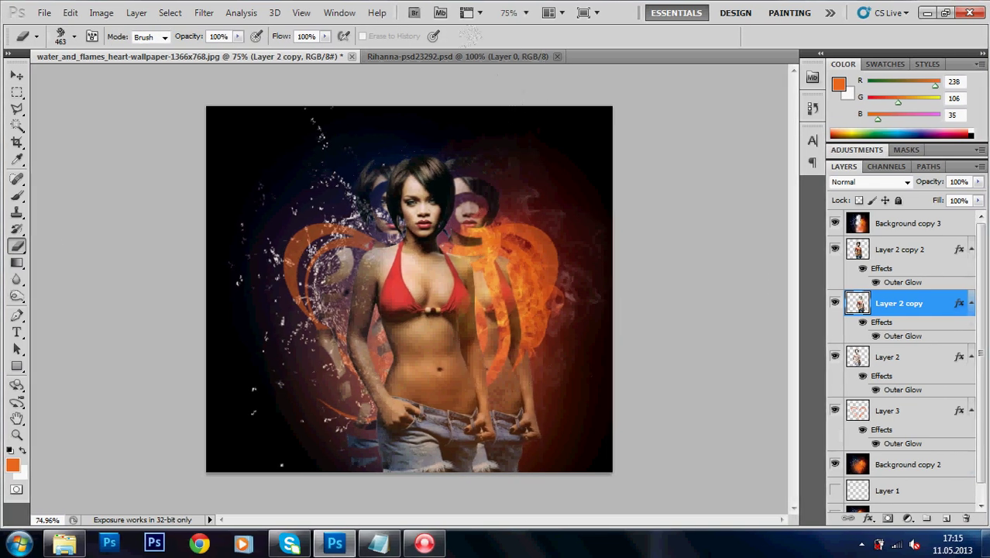
pyautogui.hotkey('ctrl', 'z')
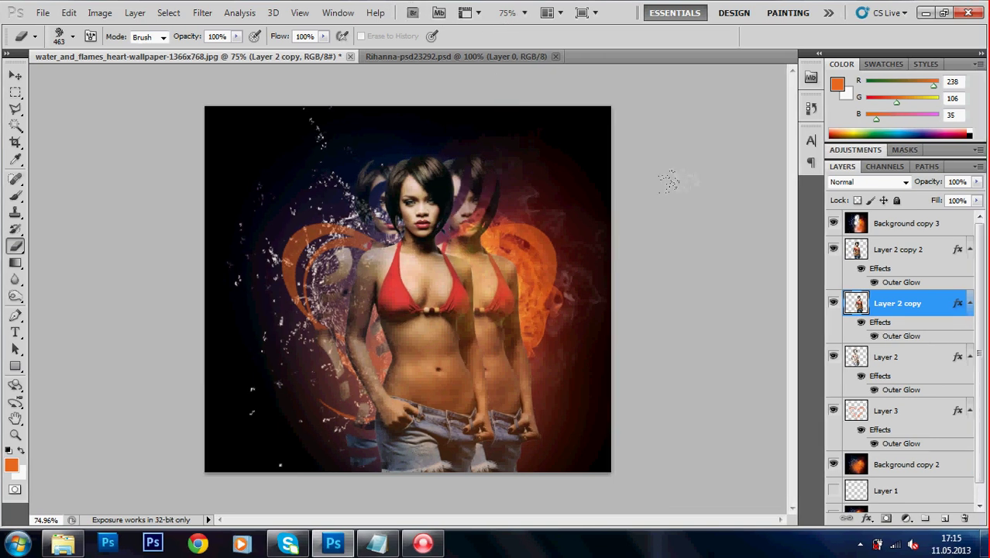
pyautogui.hotkey('ctrl', 'z')
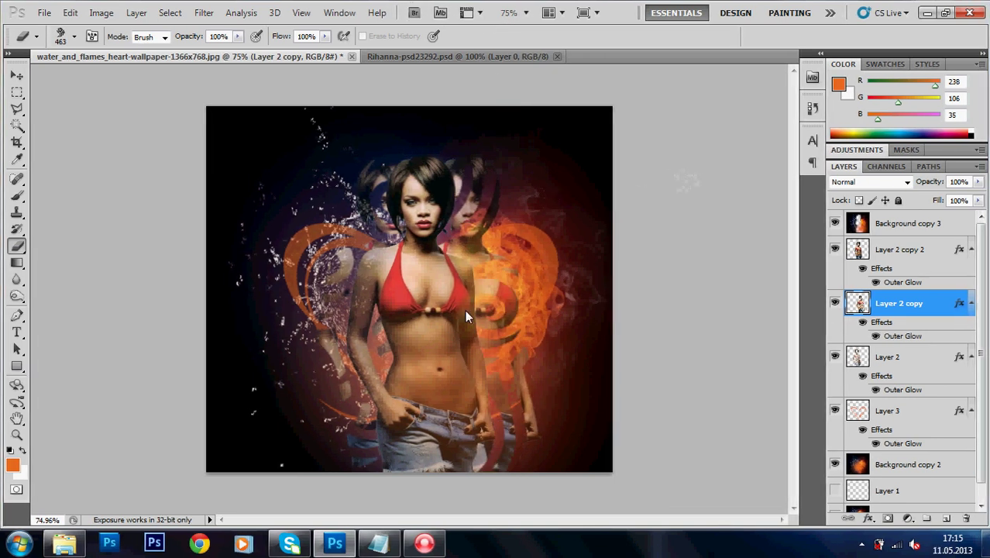
# Set Layer 2 copy's opacity to 35% and zoom the canvas view out.
pyautogui.press('v')
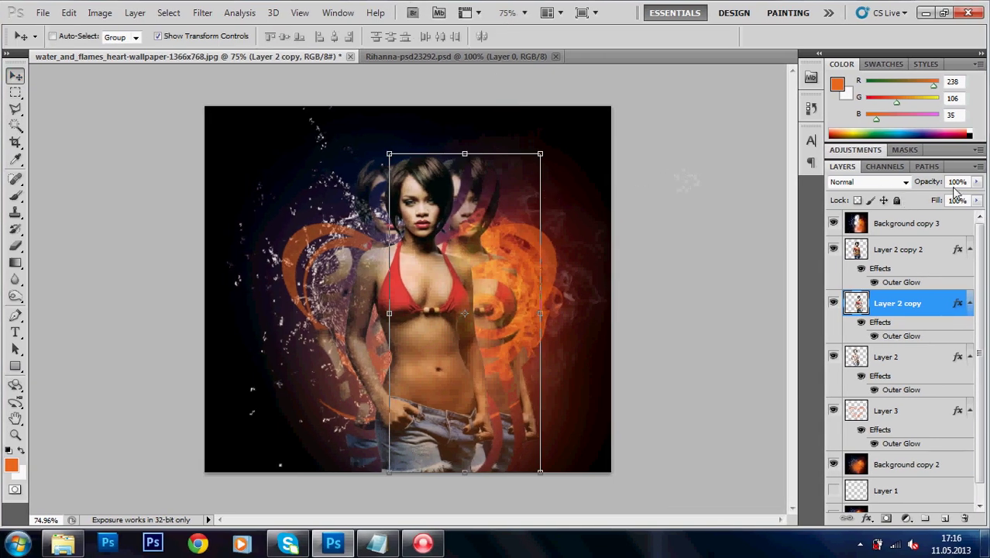
pyautogui.click(957, 181)
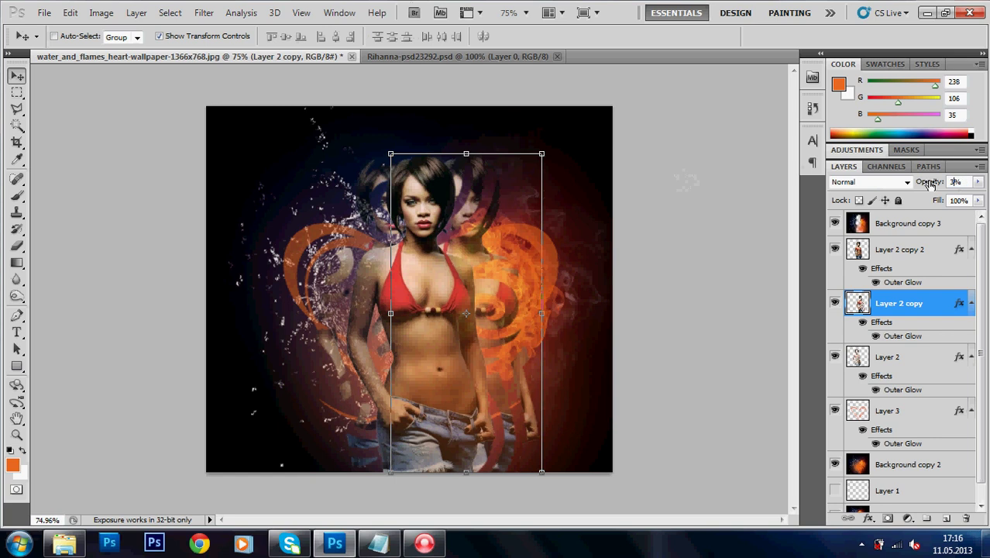
pyautogui.write('5')
pyautogui.press('Return')
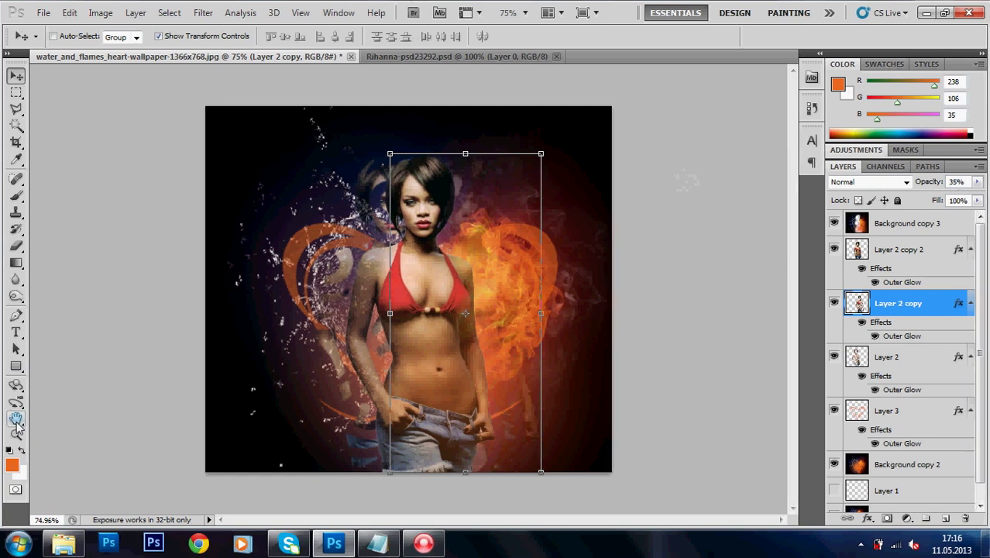
pyautogui.press('z')
pyautogui.moveTo(483, 293)
pyautogui.mouseDown()
pyautogui.moveTo(442, 286)
pyautogui.moveTo(535, 274)
pyautogui.moveTo(348, 279)
pyautogui.mouseUp()
# Apply a slight crop to trim the canvas edges.
pyautogui.click(15, 77)
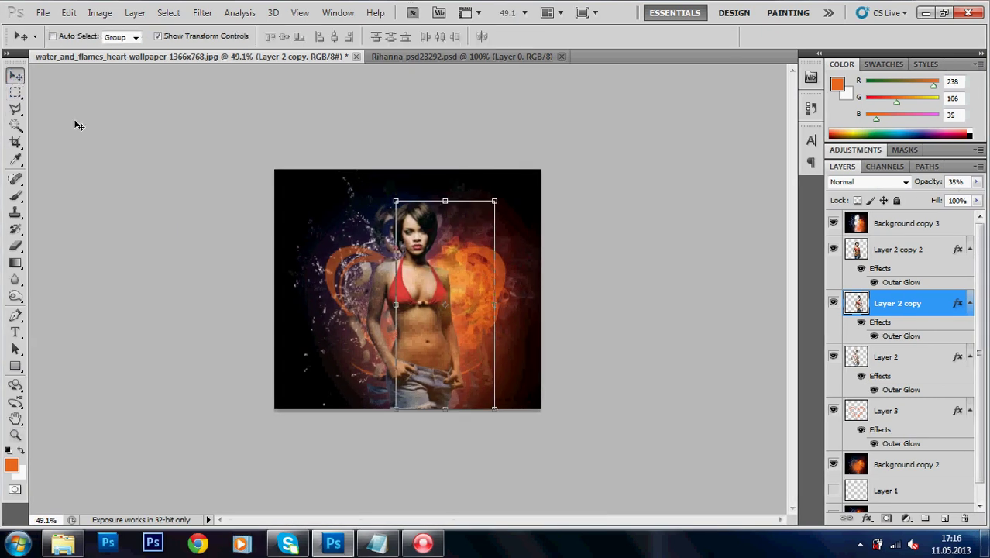
pyautogui.press('c')
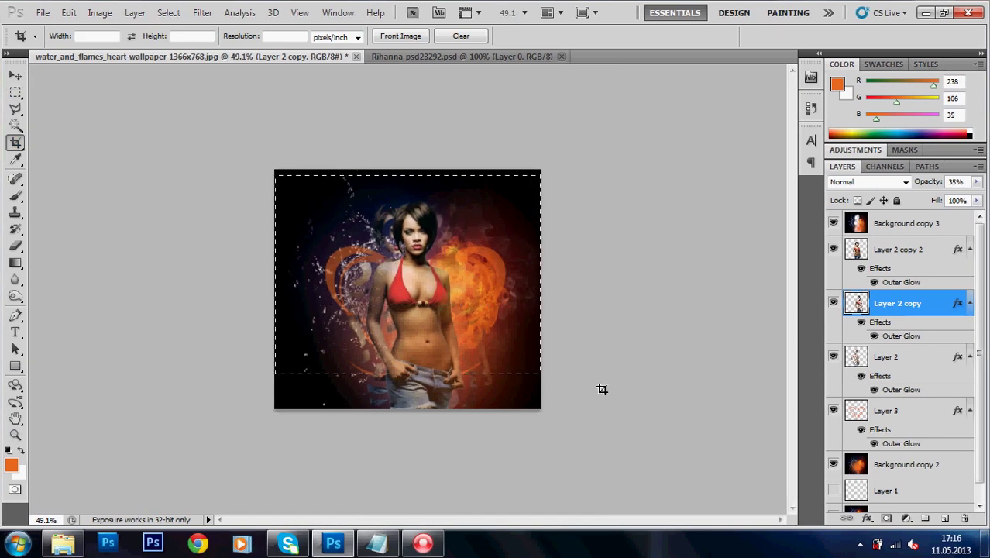
pyautogui.press('Return')
pyautogui.press('Return')
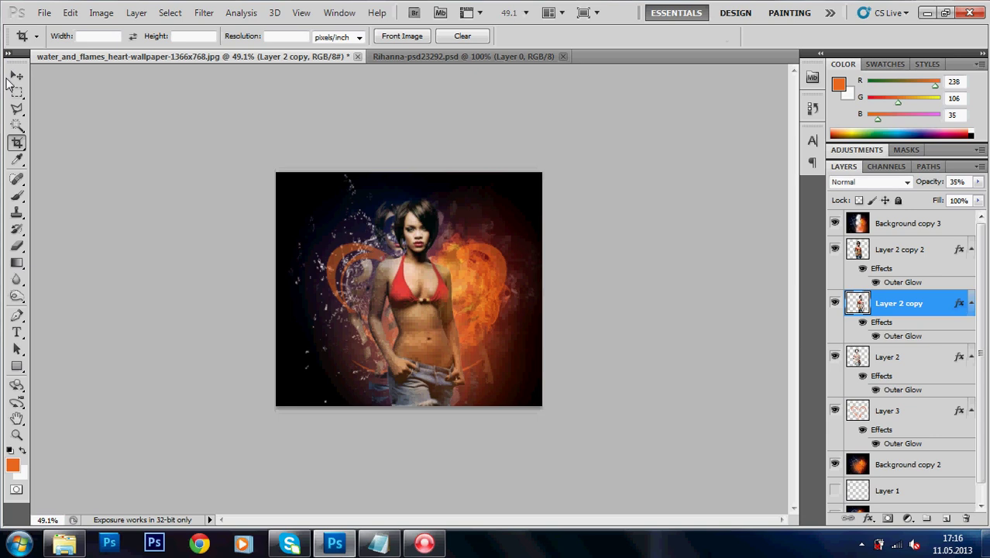
pyautogui.press('v')
pyautogui.click(45, 13)
pyautogui.click(69, 13)
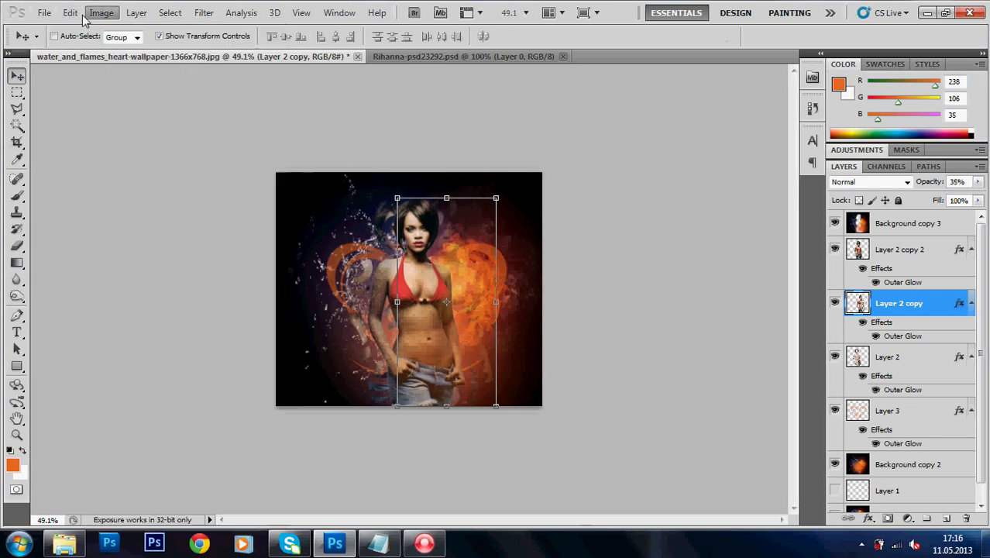
# Save the composite as a JPEG, accepting the default JPEG quality options.
pyautogui.click(63, 234)
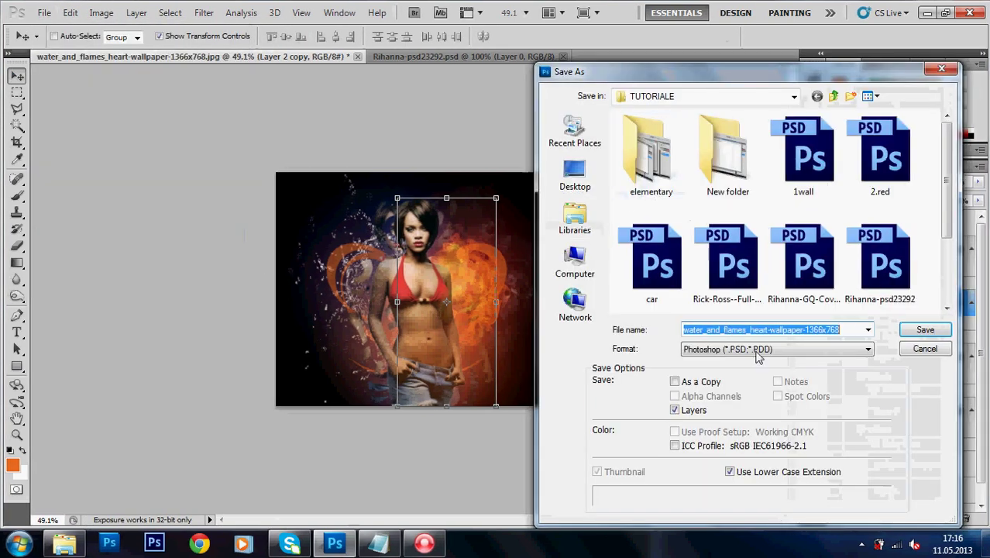
pyautogui.click(774, 348)
pyautogui.click(729, 446)
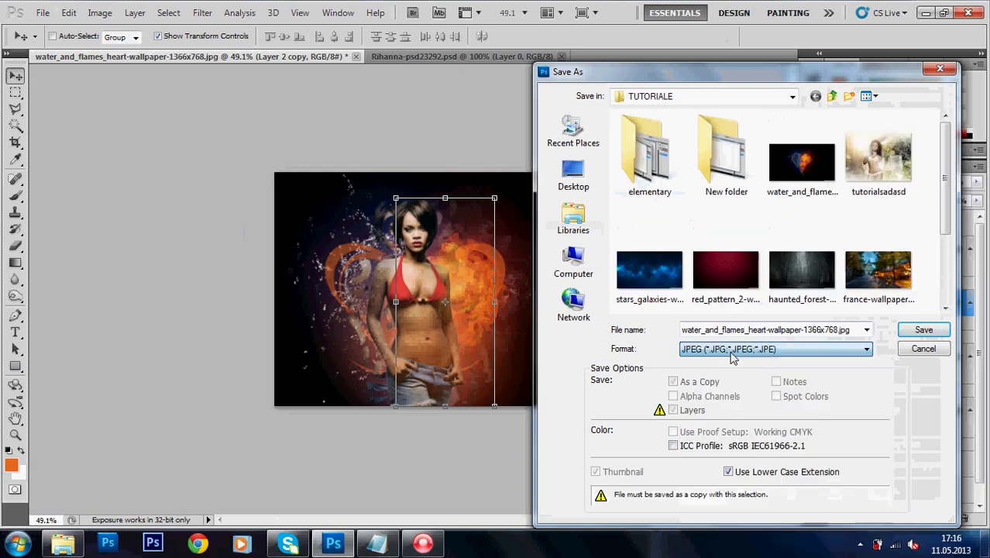
pyautogui.click(924, 330)
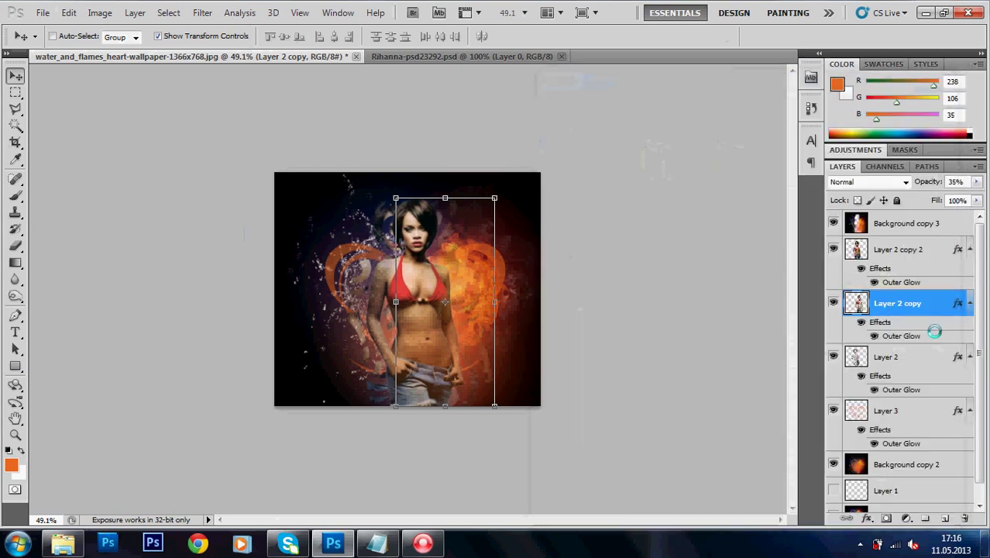
pyautogui.click(575, 240)
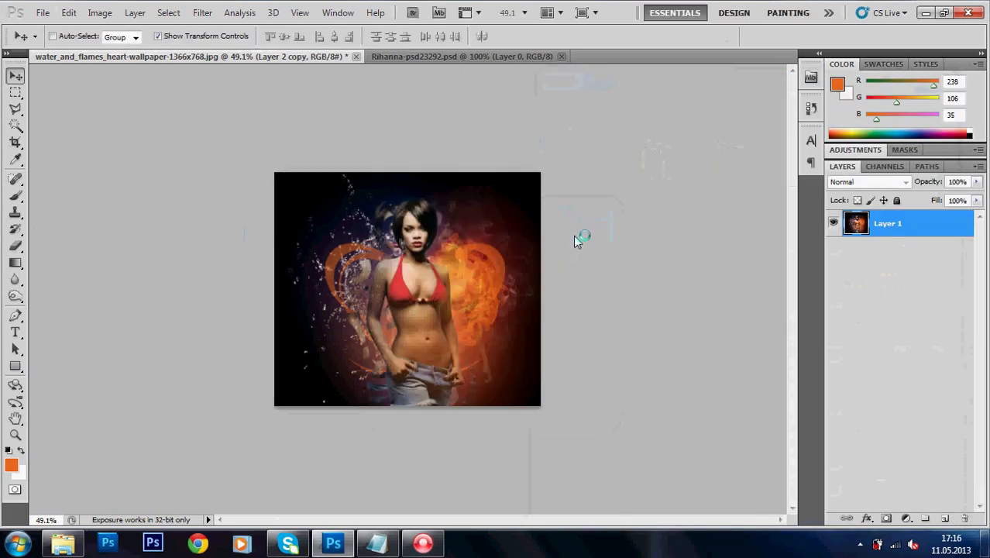
# Close the Rihanna source and the layered wallpaper document without saving changes.
pyautogui.click(562, 57)
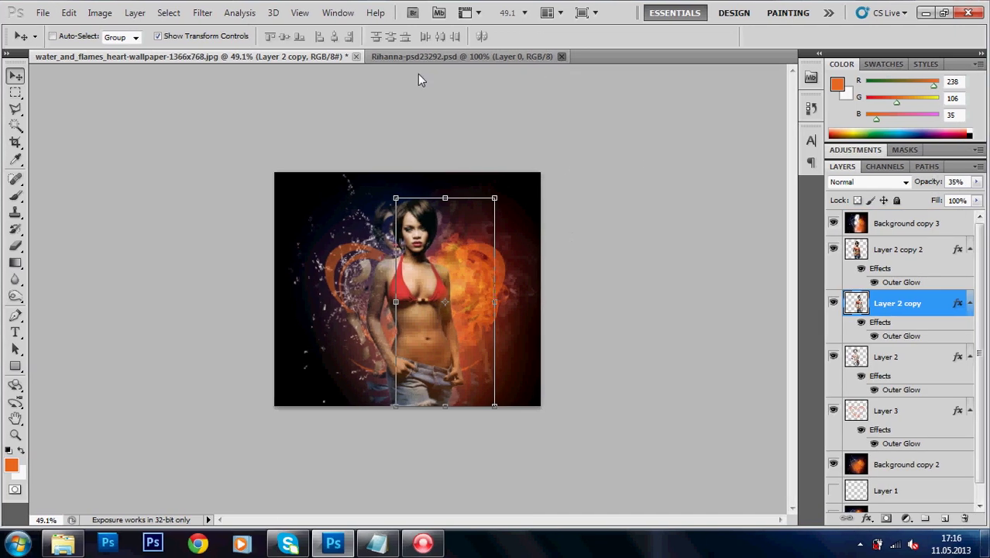
pyautogui.click(358, 57)
pyautogui.click(471, 221)
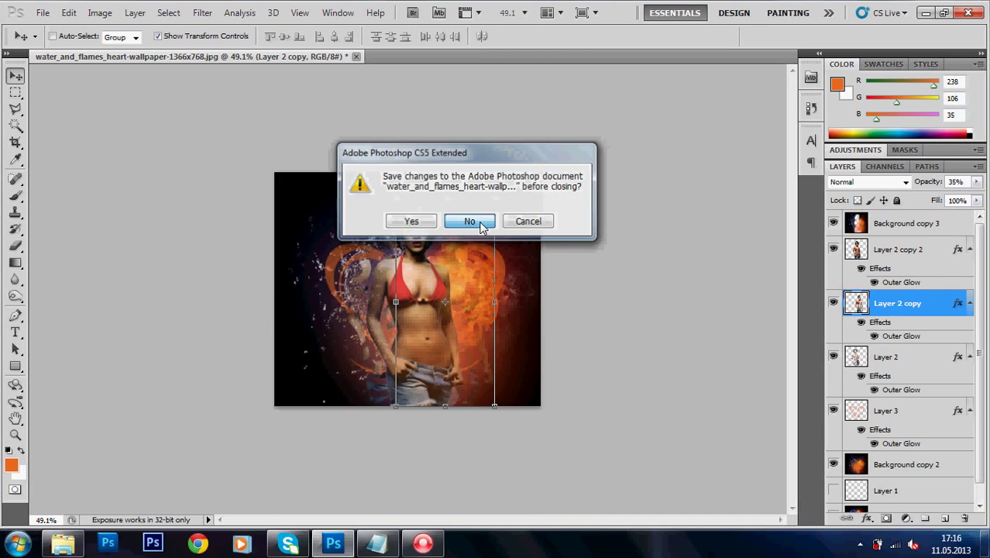
pyautogui.click(63, 542)
# Open serewrwer.jpg and crop a thin strip off its left edge.
pyautogui.moveTo(397, 221); pyautogui.dragTo(334, 346)
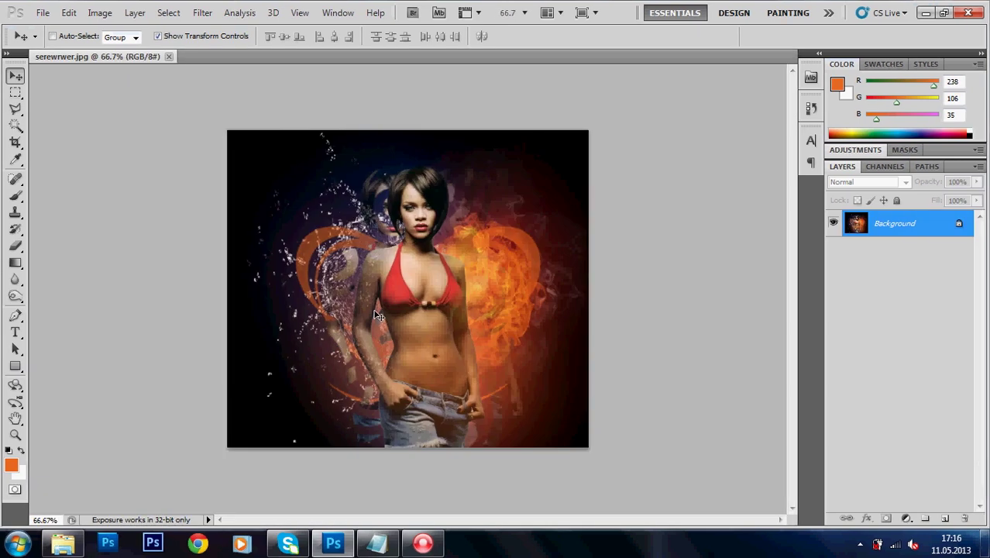
pyautogui.click(23, 144)
pyautogui.moveTo(241, 132)
pyautogui.mouseDown()
pyautogui.moveTo(532, 466)
pyautogui.moveTo(582, 474)
pyautogui.mouseUp()
pyautogui.press('Return')
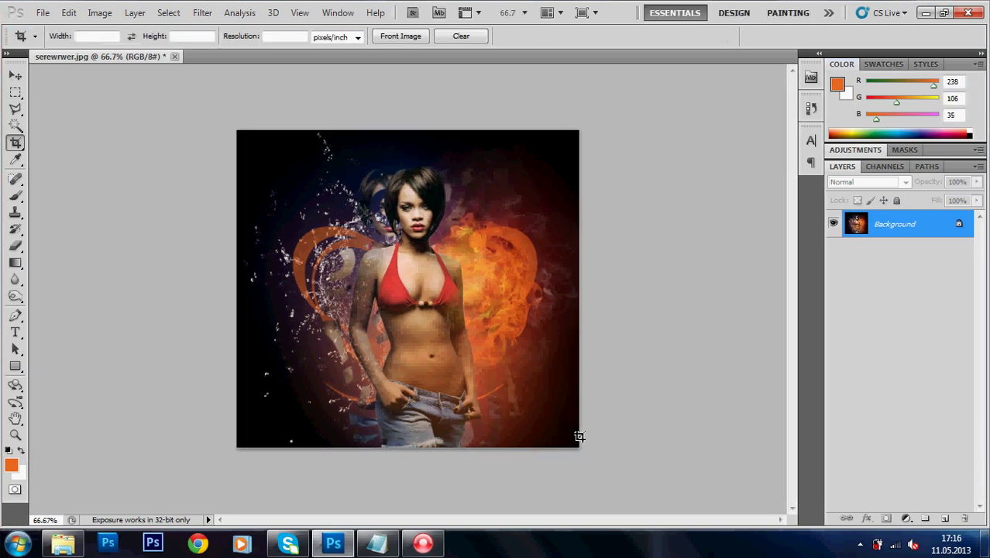
pyautogui.click(18, 76)
# Apply a Curves adjustment with a slight bend at the curve's midpoint.
pyautogui.click(99, 14)
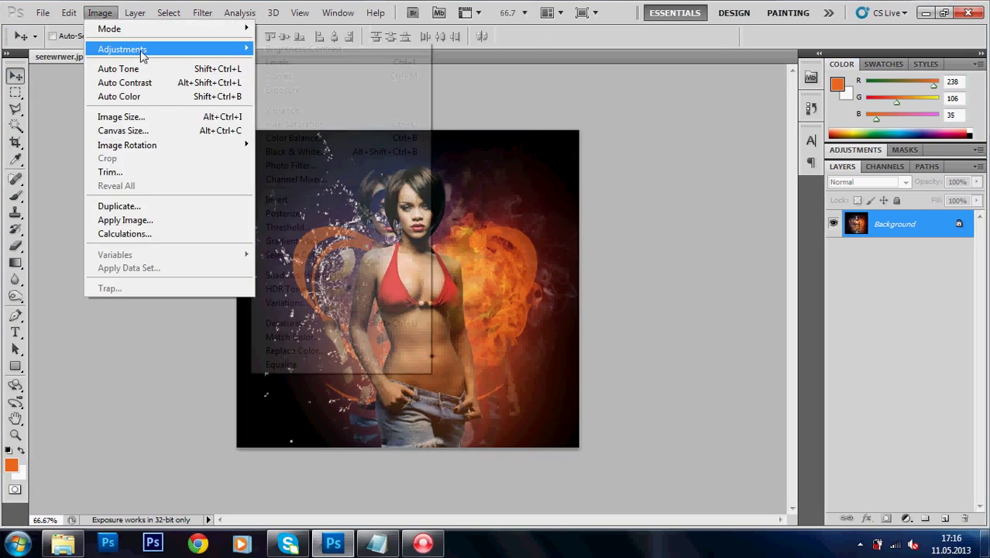
pyautogui.click(342, 88)
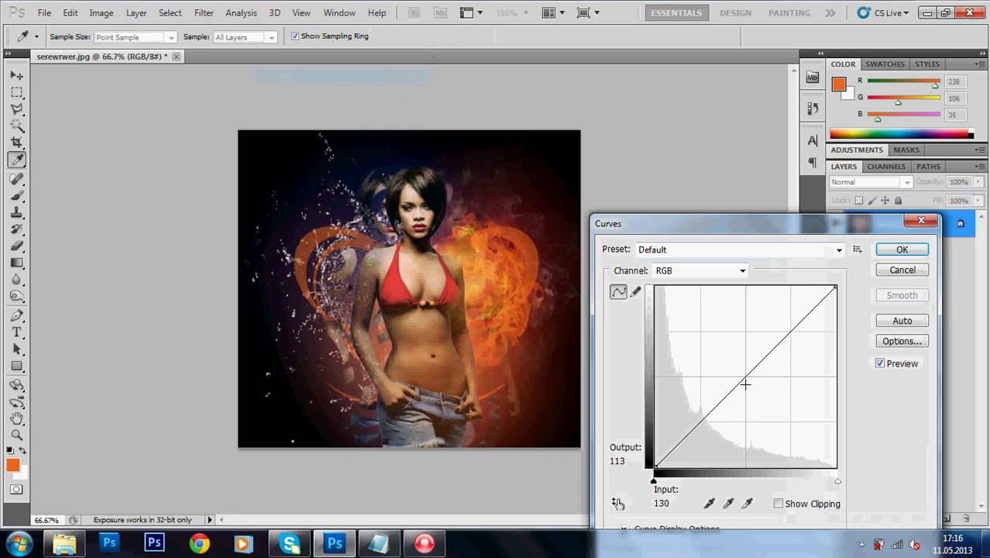
pyautogui.moveTo(745, 383)
pyautogui.mouseDown()
pyautogui.moveTo(727, 379)
pyautogui.moveTo(732, 389)
pyautogui.mouseUp()
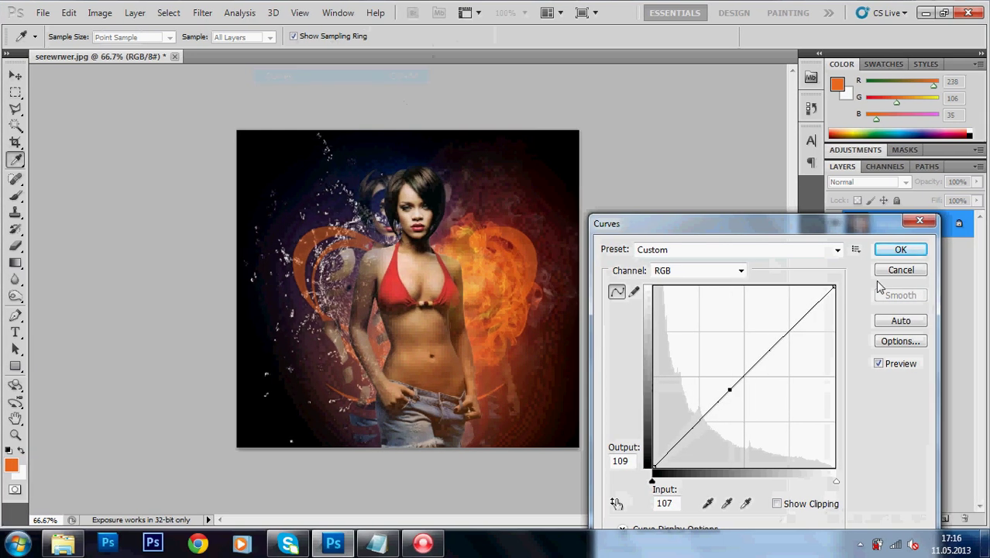
pyautogui.click(900, 250)
pyautogui.click(15, 194)
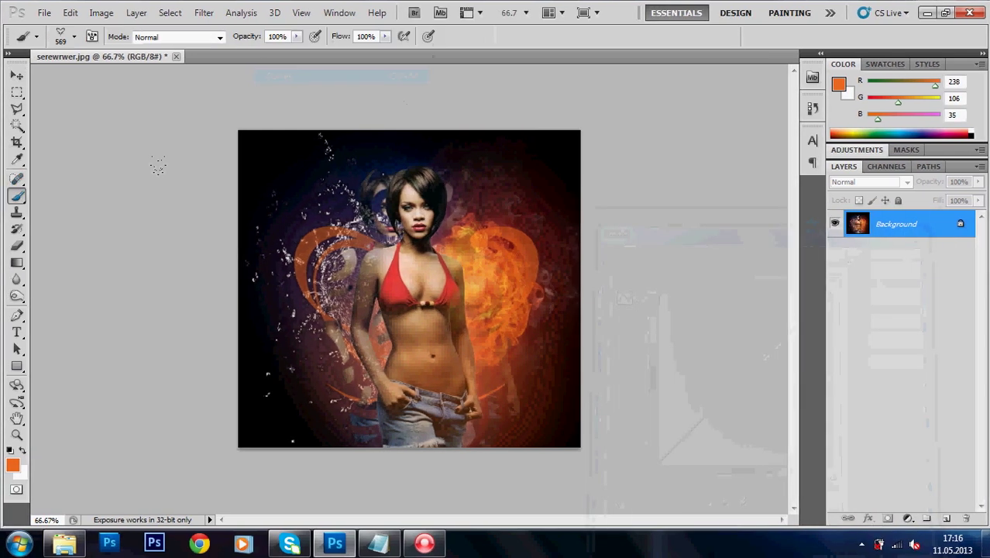
# Browse the brush presets list to preview the available brushes.
pyautogui.rightClick(602, 361)
pyautogui.scroll(-2, 542, 422)
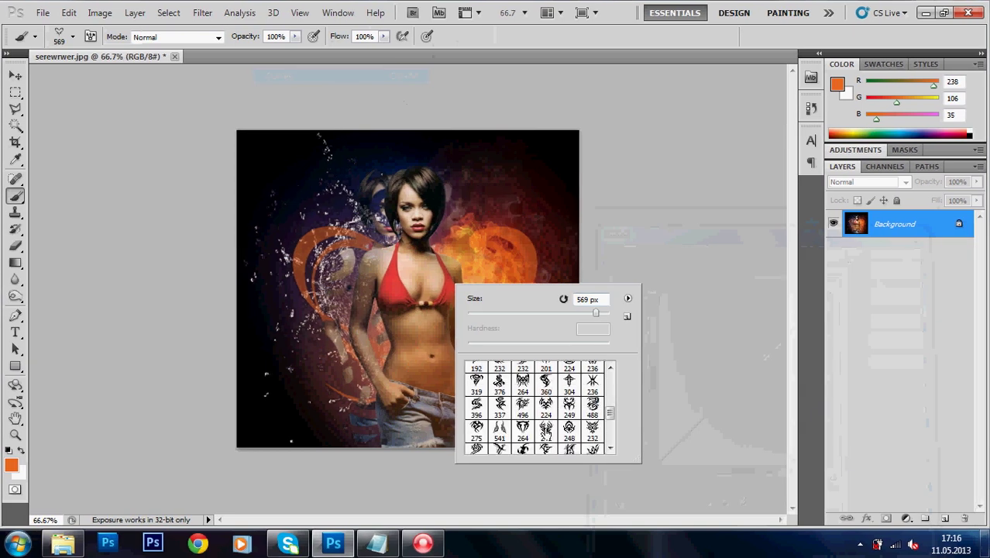
pyautogui.scroll(-1, 534, 411)
pyautogui.scroll(-2, 511, 387)
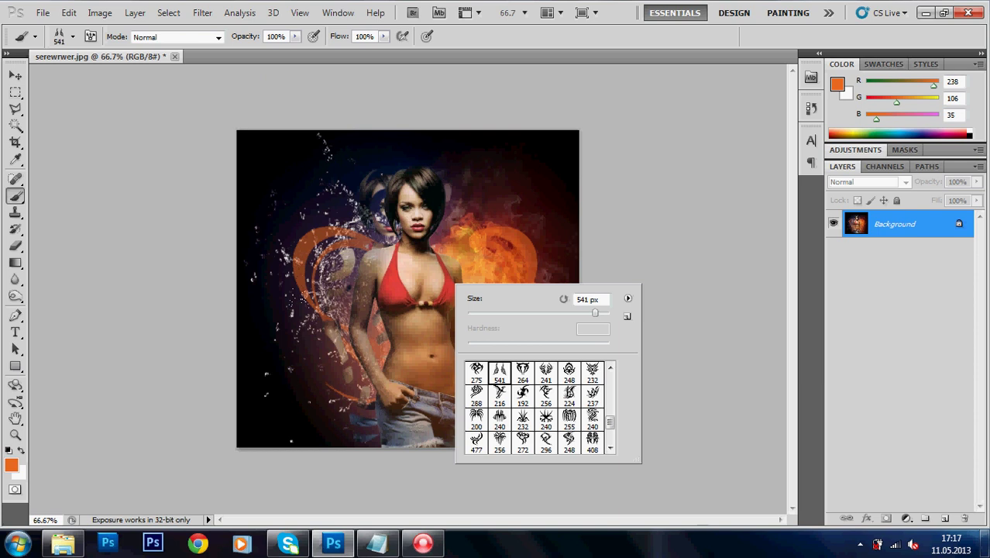
pyautogui.press('Return')
# Choose the 344 tattoo brush at 1714 px and add an empty Layer 1.
pyautogui.rightClick(426, 303)
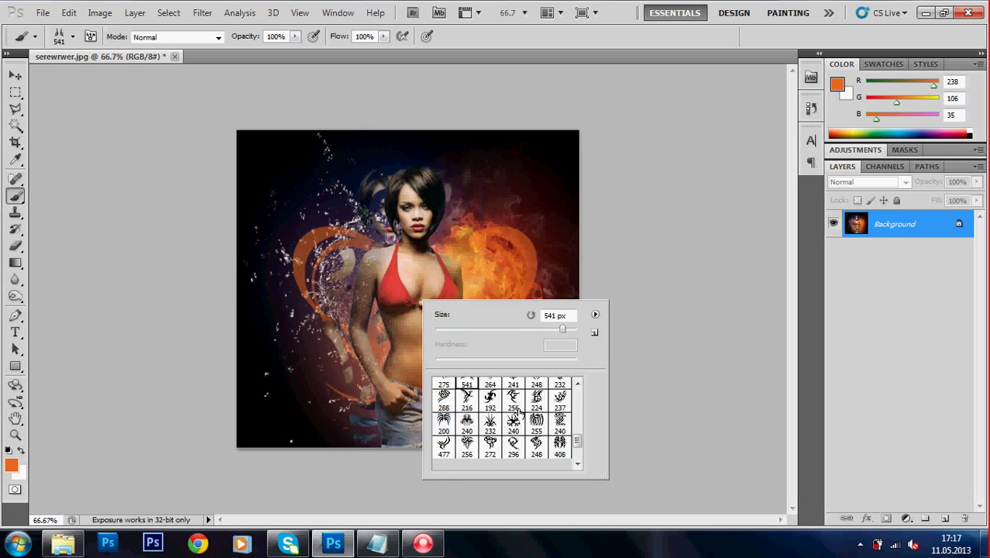
pyautogui.scroll(-3, 517, 412)
pyautogui.click(491, 435)
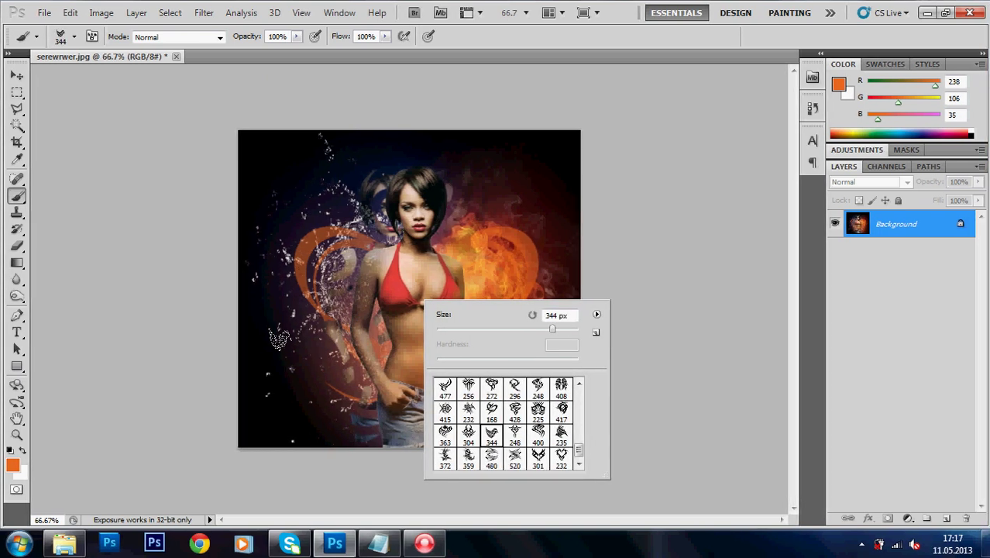
pyautogui.moveTo(553, 328); pyautogui.dragTo(573, 328)
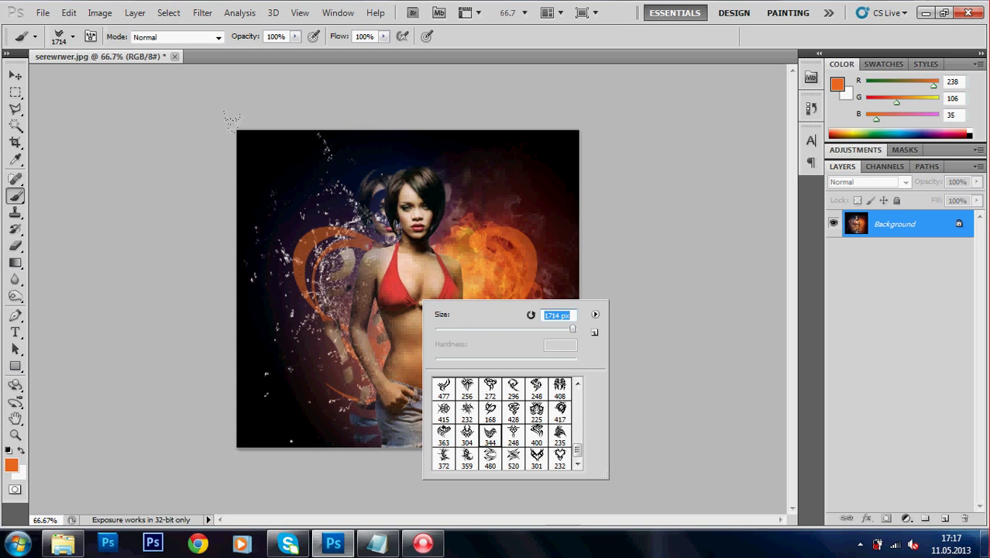
pyautogui.press('Return')
pyautogui.rightClick(460, 224)
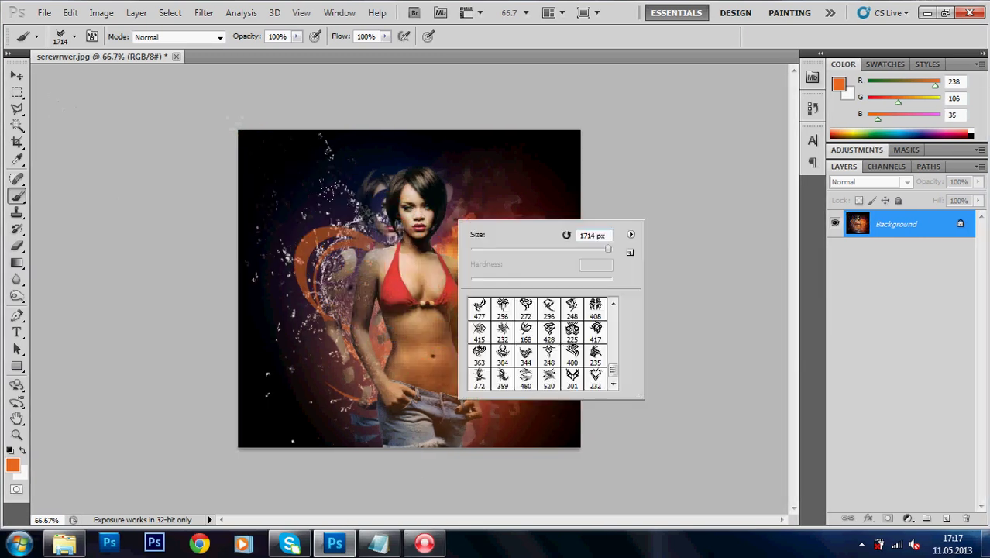
pyautogui.click(496, 255)
pyautogui.click(945, 518)
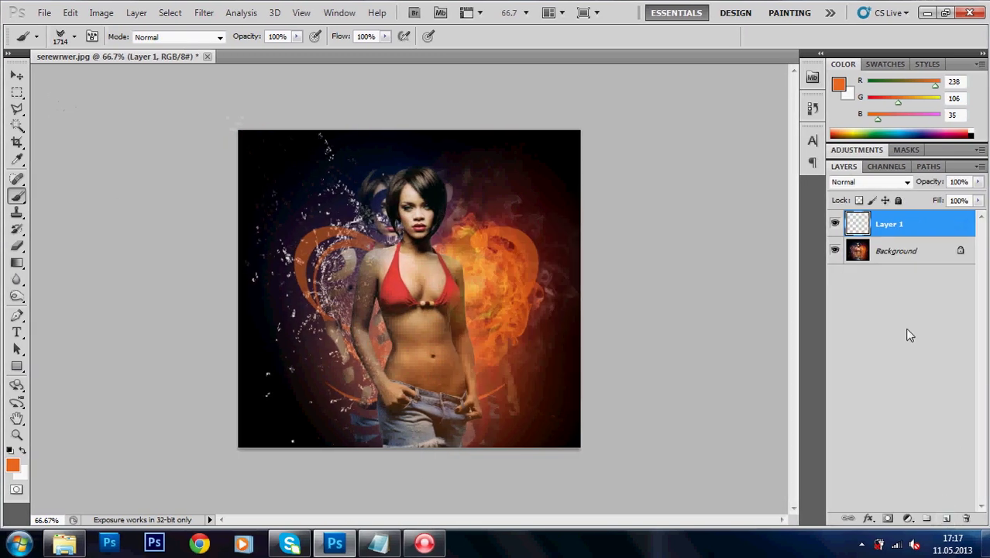
# Load the Basic Brushes set and choose the 500 px soft round brush.
pyautogui.rightClick(465, 240)
pyautogui.click(640, 255)
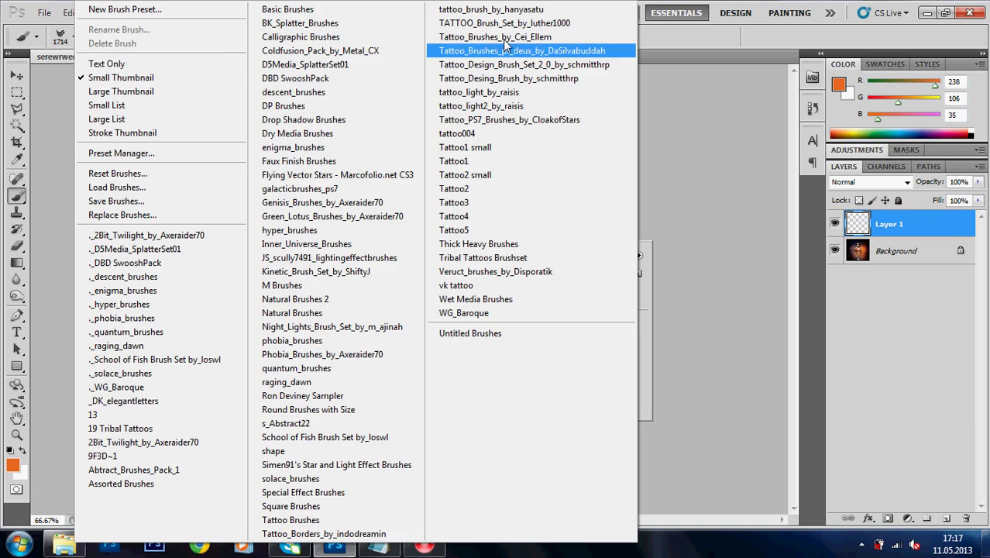
pyautogui.click(287, 10)
pyautogui.click(435, 213)
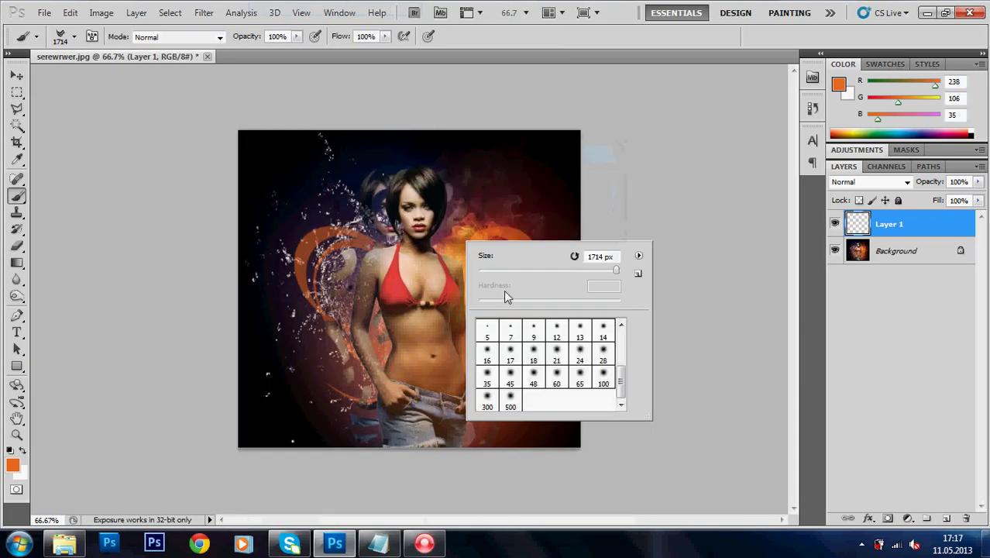
pyautogui.click(509, 401)
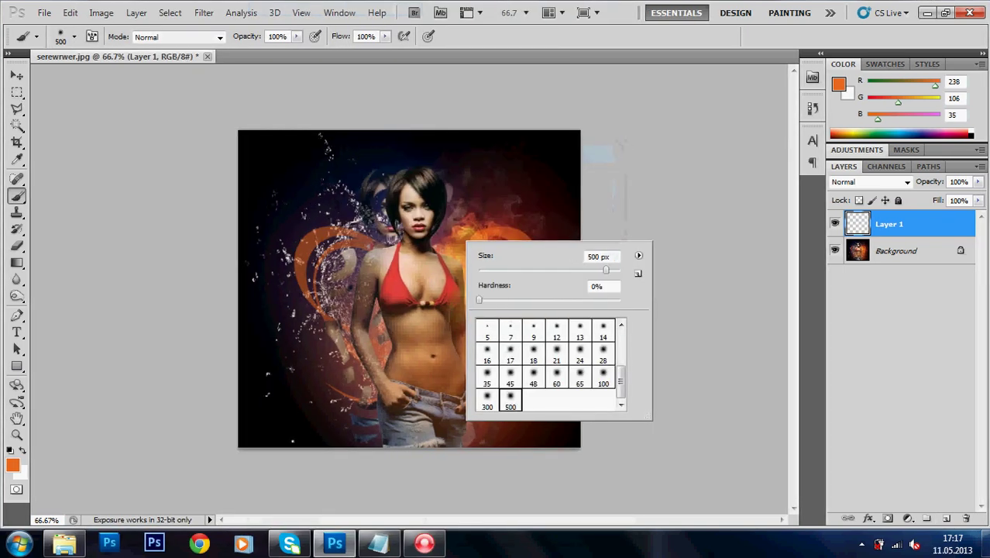
# Paint a soft orange glow on Layer 1 with a 360 px brush, then nudge it up-left.
pyautogui.moveTo(333, 264); pyautogui.dragTo(496, 255)
pyautogui.hotkey('ctrl', 'z')
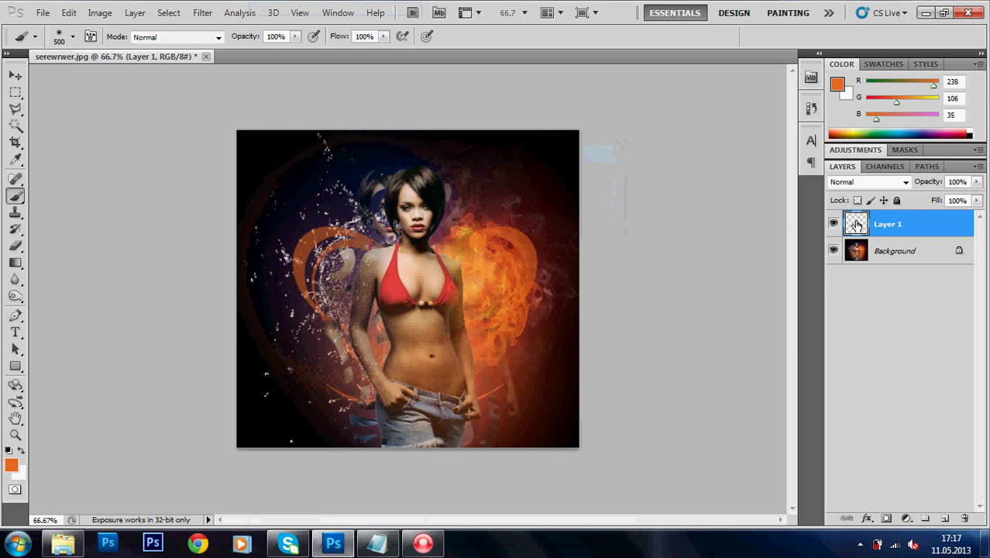
pyautogui.rightClick(484, 271)
pyautogui.moveTo(622, 299); pyautogui.dragTo(612, 299)
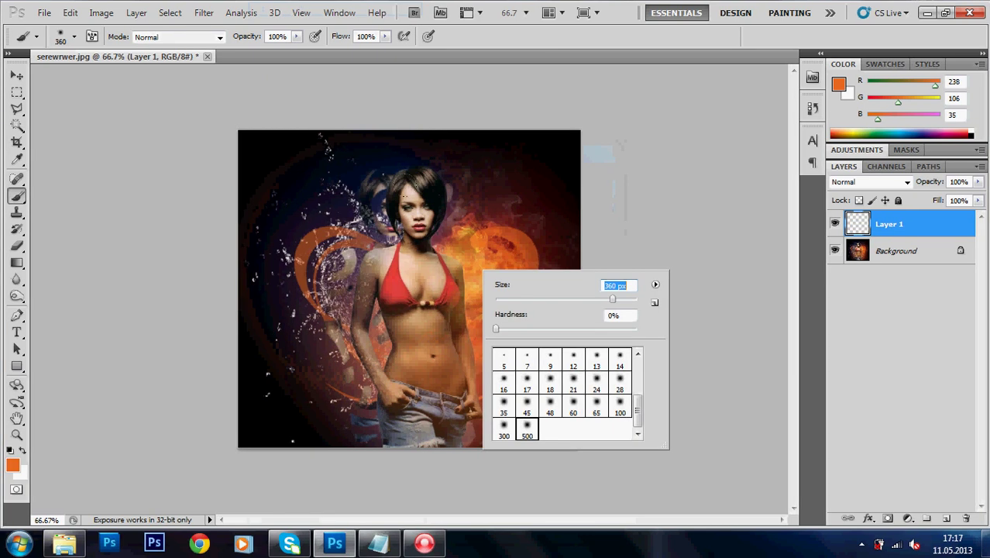
pyautogui.moveTo(473, 224); pyautogui.dragTo(496, 310)
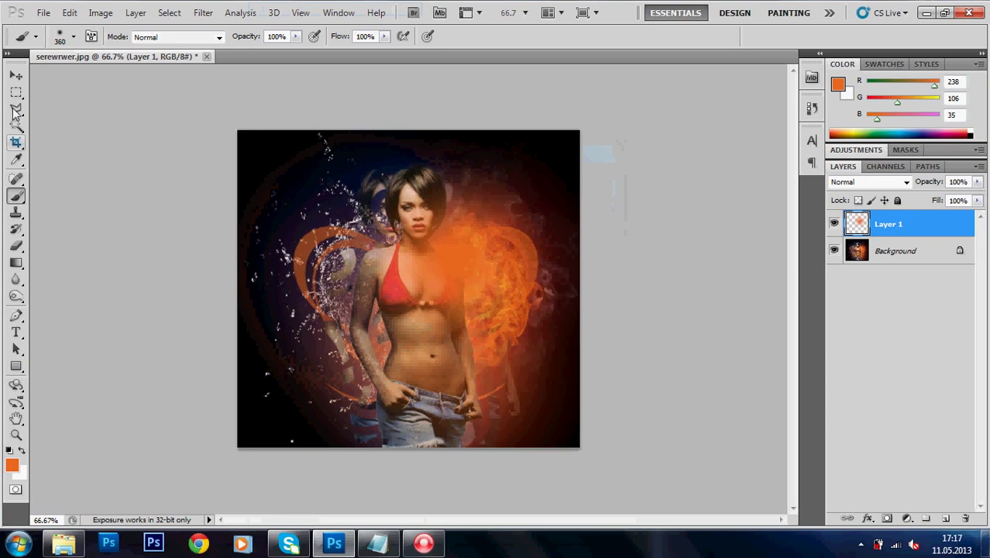
pyautogui.press('v')
pyautogui.moveTo(367, 251); pyautogui.dragTo(361, 235)
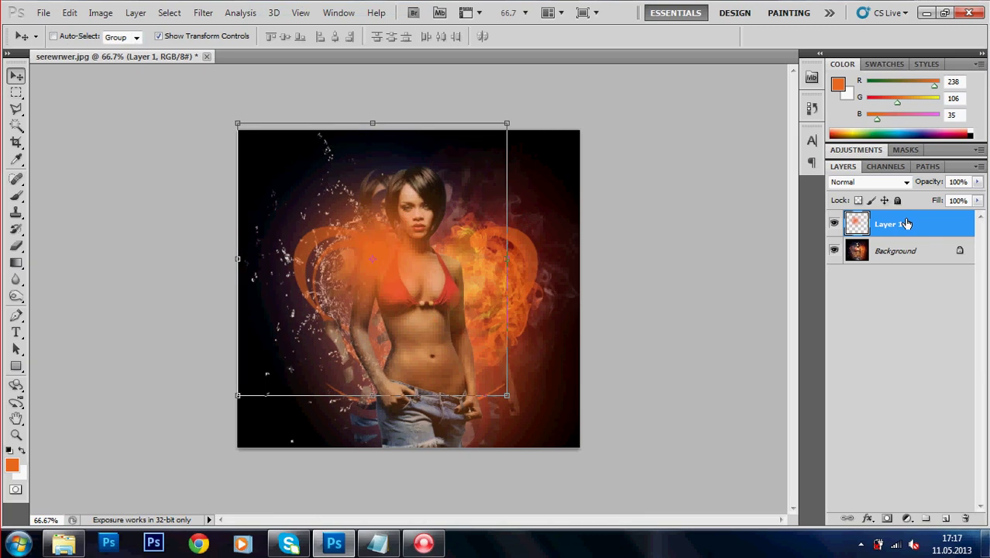
# Place the orange glow over the heart, set Layer 1 to 77% opacity, and add Layer 2.
pyautogui.moveTo(471, 283); pyautogui.dragTo(438, 418)
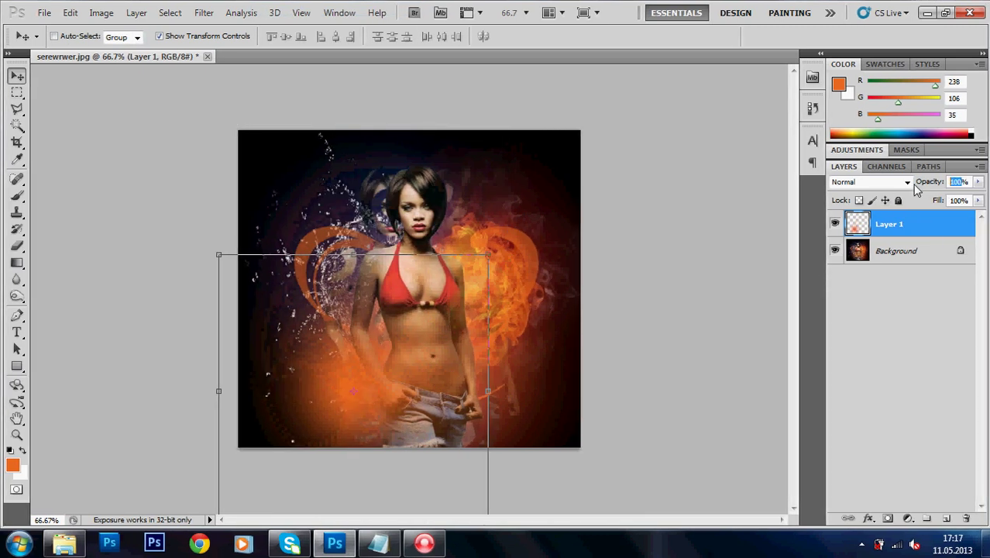
pyautogui.moveTo(923, 186); pyautogui.dragTo(906, 186)
pyautogui.moveTo(383, 346)
pyautogui.mouseDown()
pyautogui.moveTo(377, 234)
pyautogui.moveTo(390, 223)
pyautogui.mouseUp()
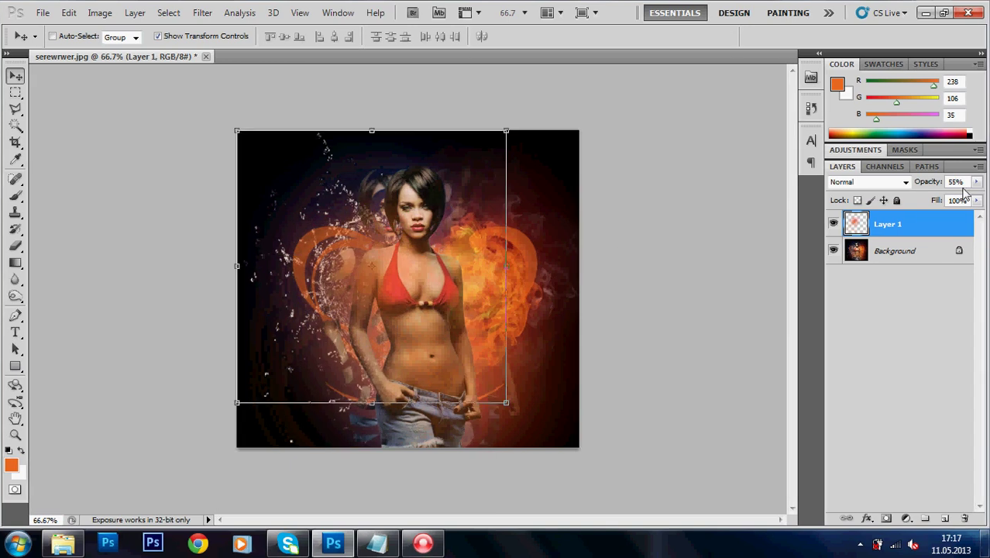
pyautogui.click(920, 189)
pyautogui.write('77')
pyautogui.press('Return')
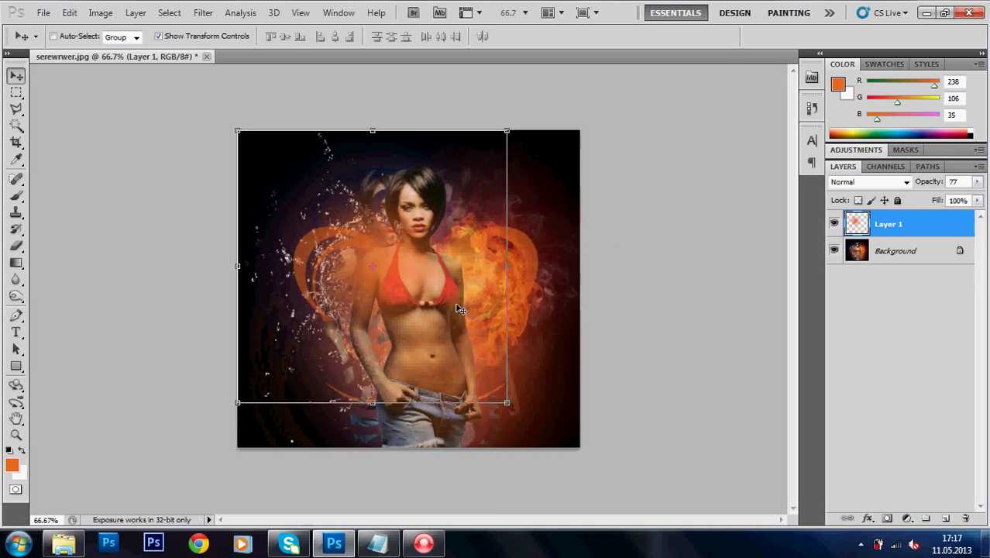
pyautogui.click(450, 293)
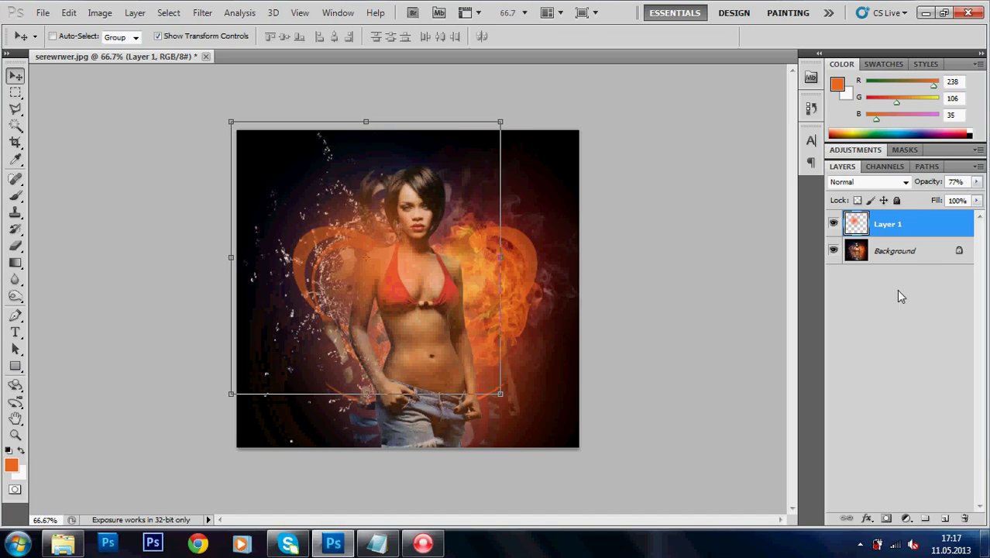
pyautogui.click(946, 520)
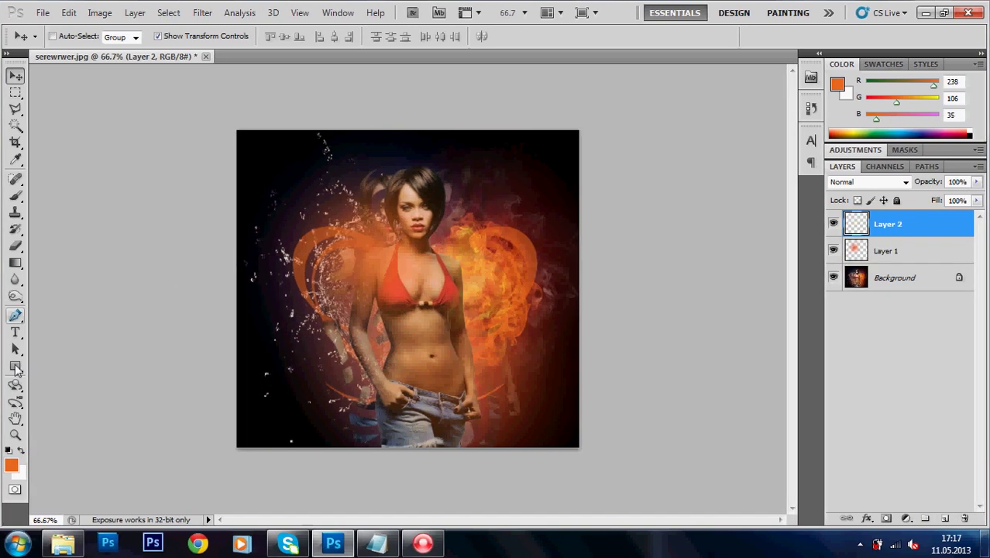
# Paint a soft white glow on Layer 2 and move it up beside the chest.
pyautogui.click(24, 451)
pyautogui.click(17, 195)
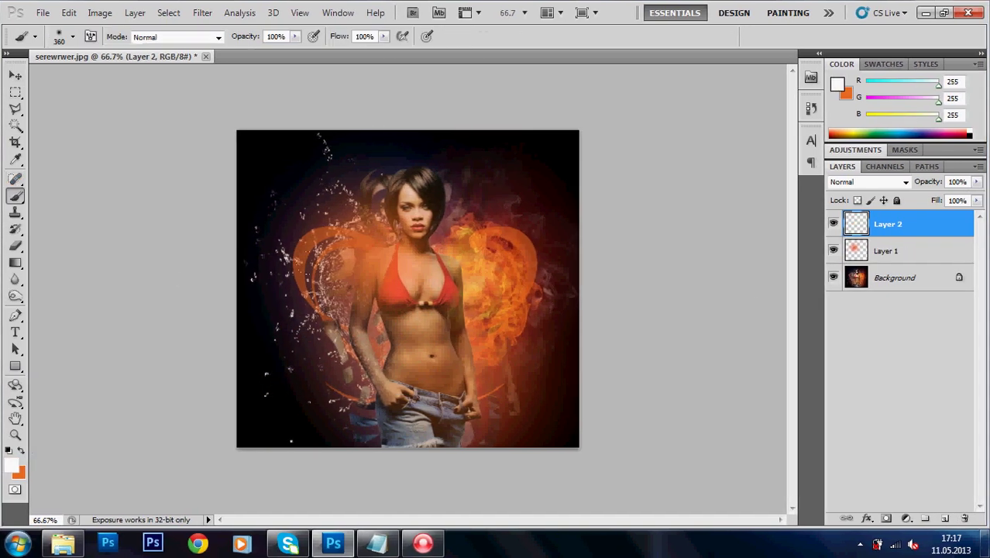
pyautogui.click(379, 318)
pyautogui.click(18, 77)
pyautogui.moveTo(360, 339)
pyautogui.mouseDown()
pyautogui.moveTo(366, 279)
pyautogui.moveTo(469, 435)
pyautogui.moveTo(352, 275)
pyautogui.mouseUp()
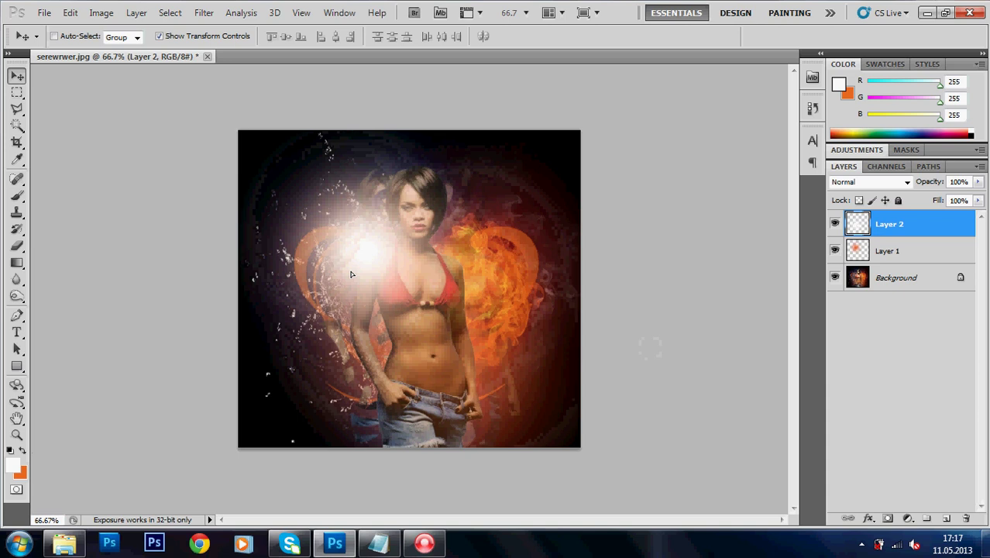
pyautogui.moveTo(354, 272); pyautogui.dragTo(338, 268)
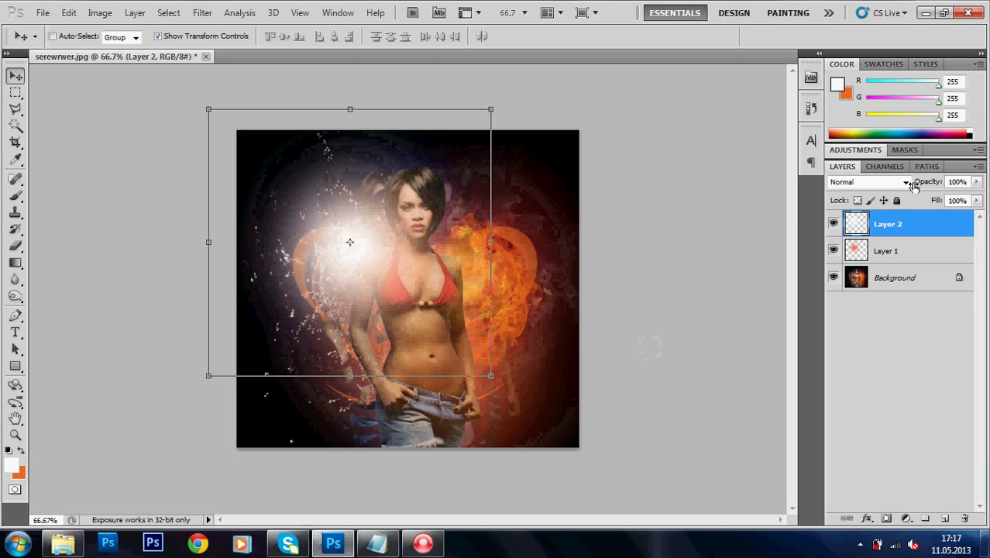
# Set Layer 2 to 88% opacity and shift the white glow further left.
pyautogui.click(962, 183)
pyautogui.write('88')
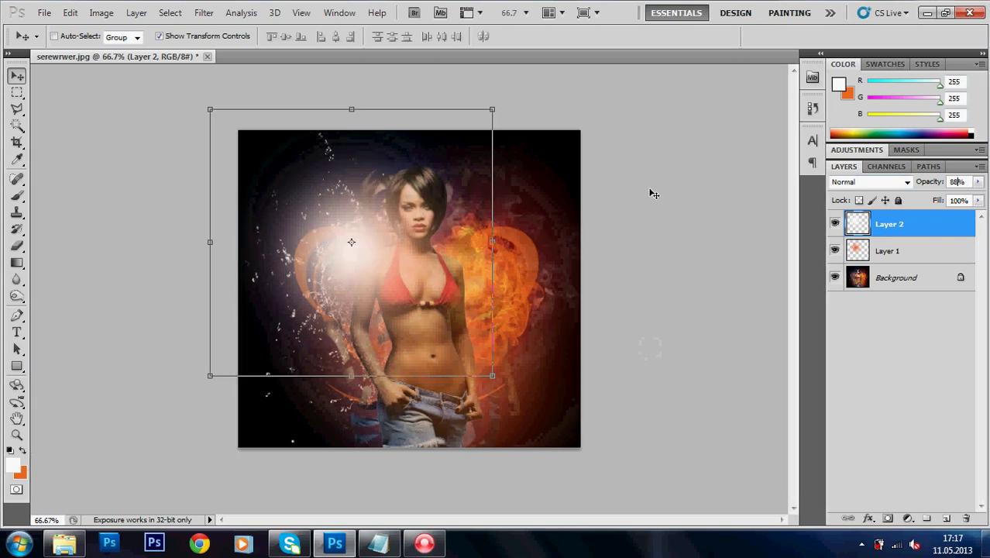
pyautogui.press('Return')
pyautogui.moveTo(425, 274); pyautogui.dragTo(413, 288)
# Raise the Background's contrast to 16 with Brightness/Contrast, leaving brightness at 0.
pyautogui.click(894, 277)
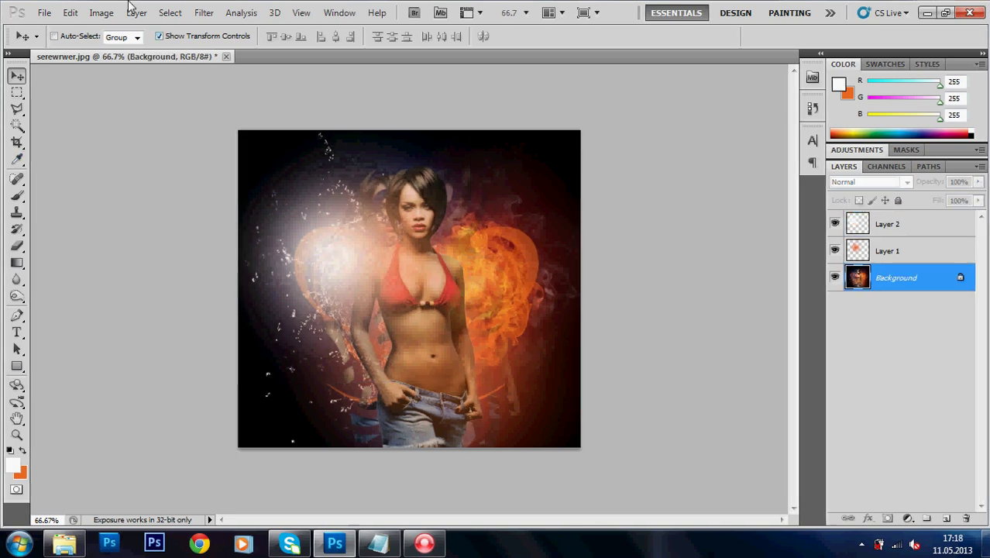
pyautogui.click(100, 13)
pyautogui.click(294, 37)
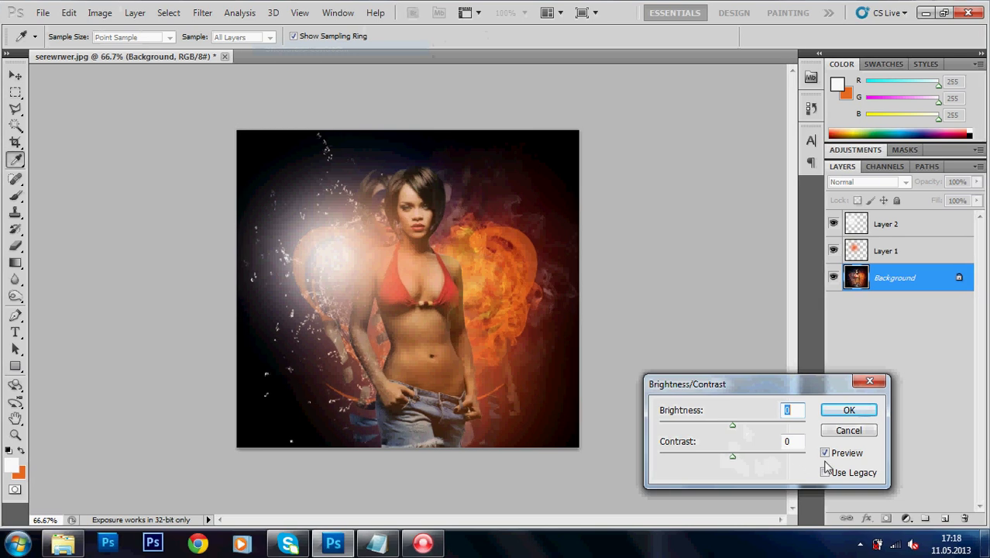
pyautogui.moveTo(732, 456)
pyautogui.mouseDown()
pyautogui.moveTo(836, 462)
pyautogui.moveTo(700, 459)
pyautogui.moveTo(761, 459)
pyautogui.moveTo(746, 461)
pyautogui.mouseUp()
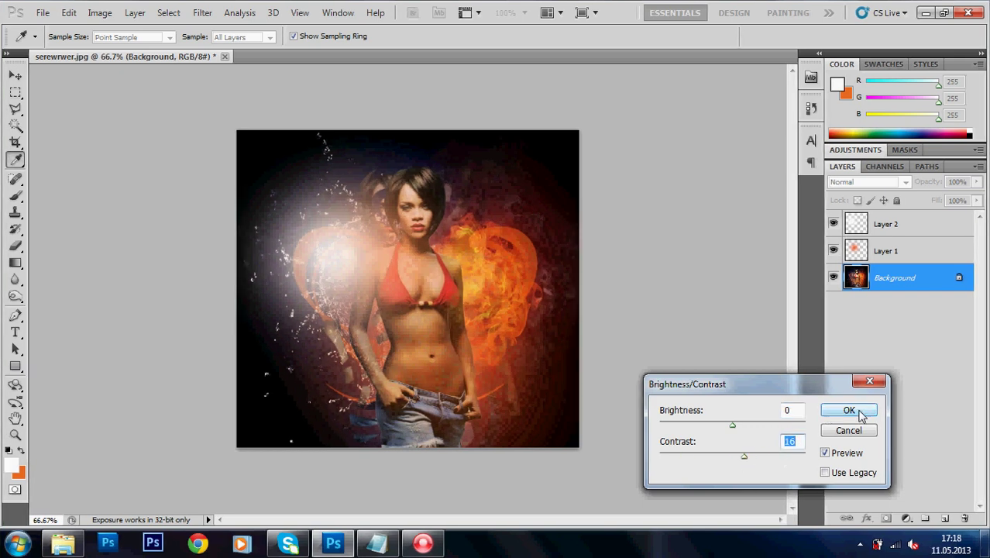
pyautogui.click(855, 410)
# Duplicate Layer 1 and Layer 2 and move the copies to the lower right beside her hips.
pyautogui.press('v')
pyautogui.click(911, 225)
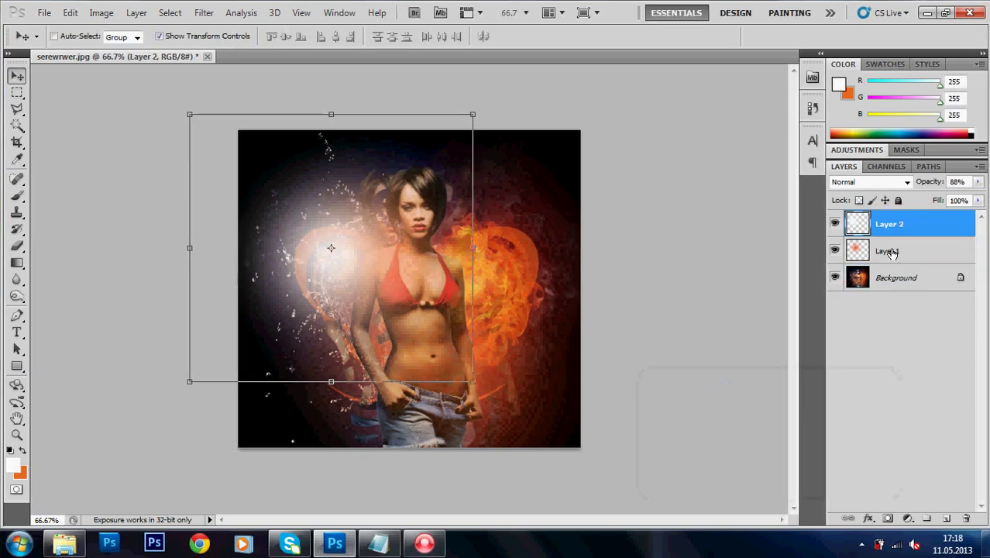
pyautogui.click(903, 250)
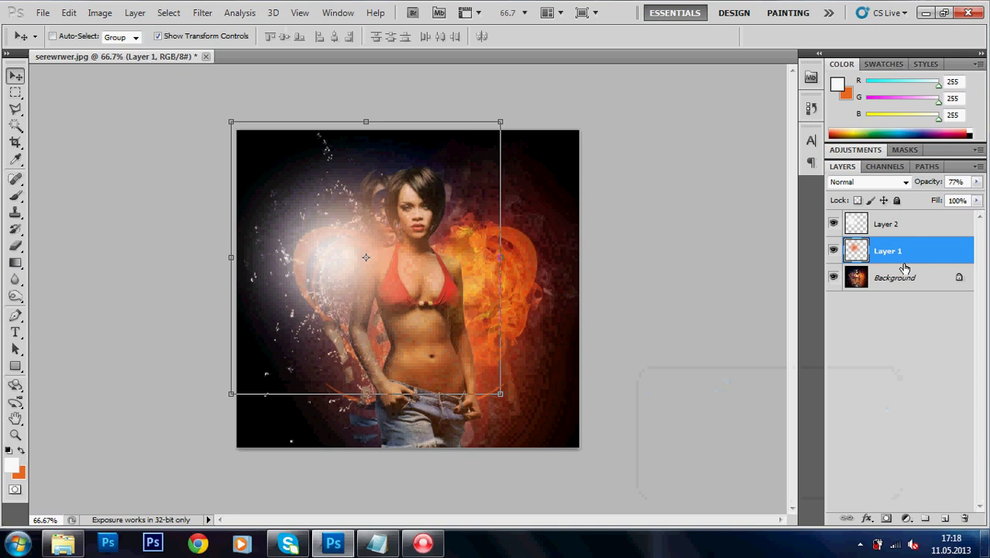
pyautogui.keyDown('shift'); pyautogui.click(911, 224); pyautogui.keyUp('shift')
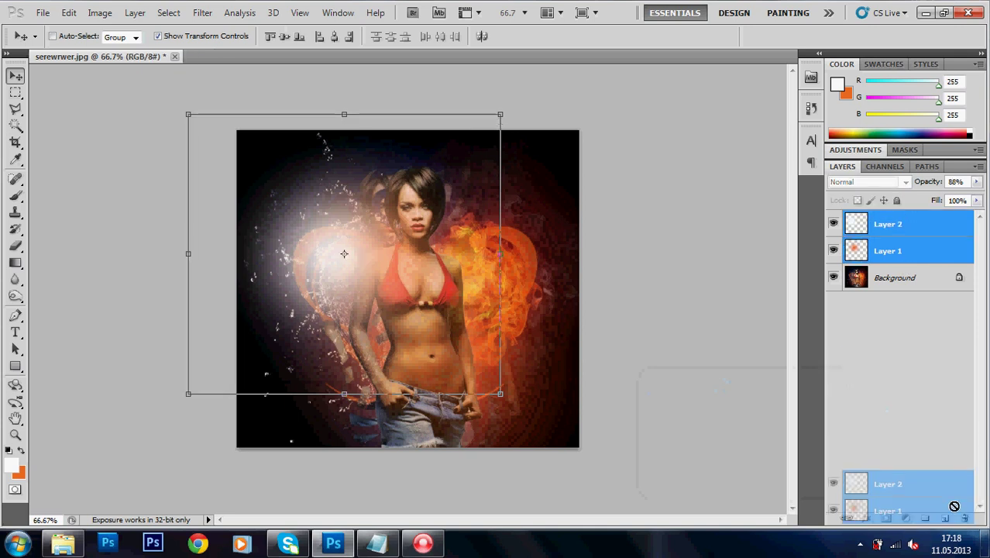
pyautogui.moveTo(911, 233); pyautogui.dragTo(945, 518)
pyautogui.moveTo(447, 311)
pyautogui.mouseDown()
pyautogui.moveTo(556, 435)
pyautogui.moveTo(570, 364)
pyautogui.mouseUp()
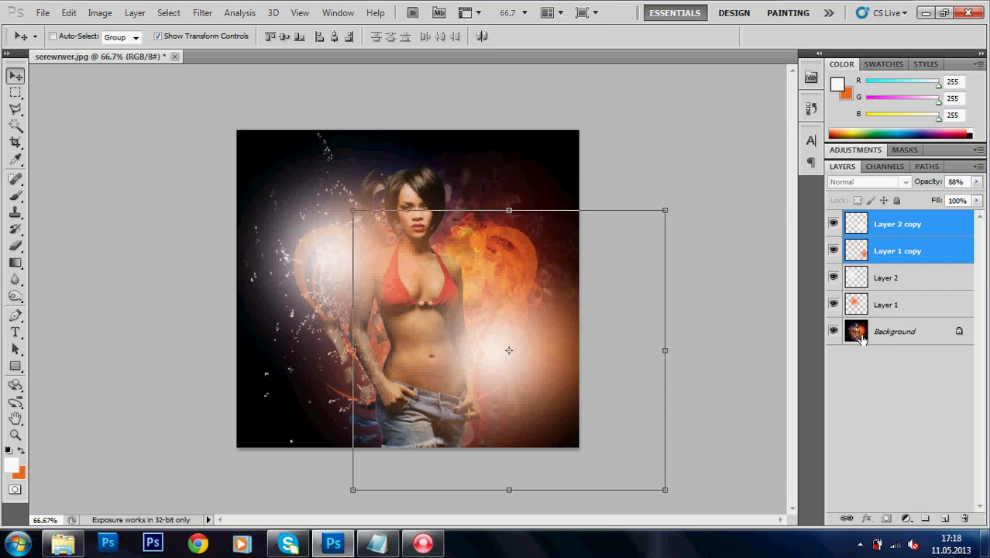
pyautogui.click(895, 332)
pyautogui.click(204, 13)
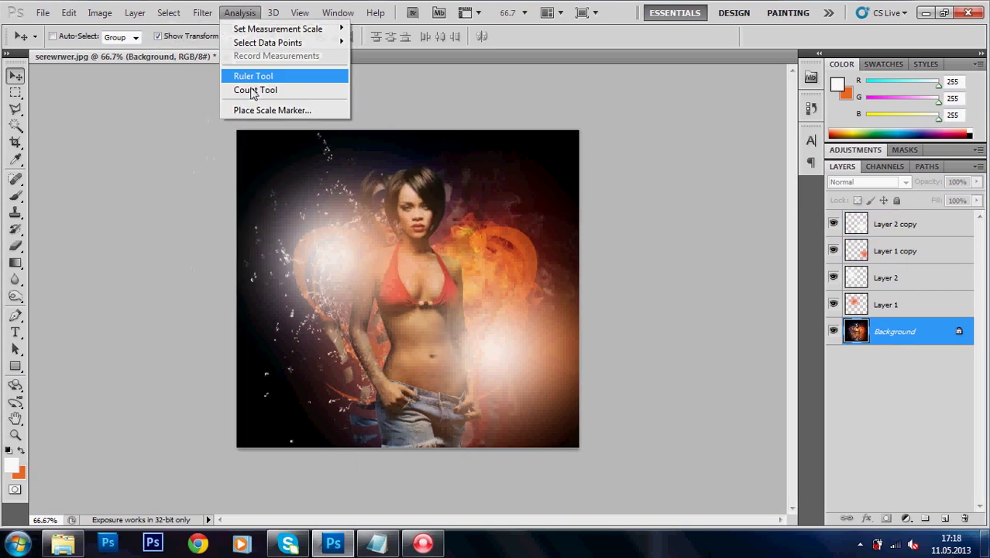
# Change the Background's brightness to -9 with Brightness/Contrast.
pyautogui.click(241, 12)
pyautogui.click(170, 12)
pyautogui.moveTo(100, 12)
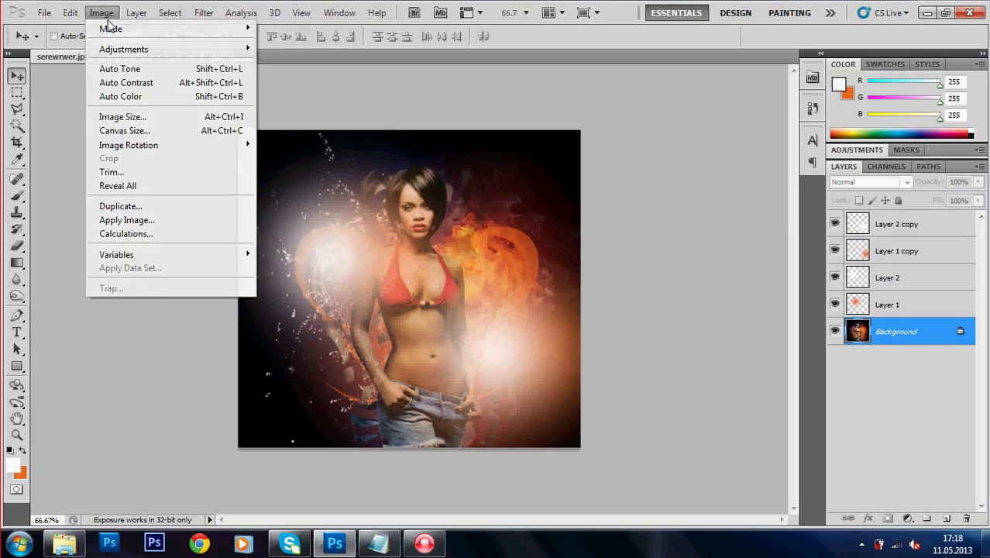
pyautogui.click(281, 50)
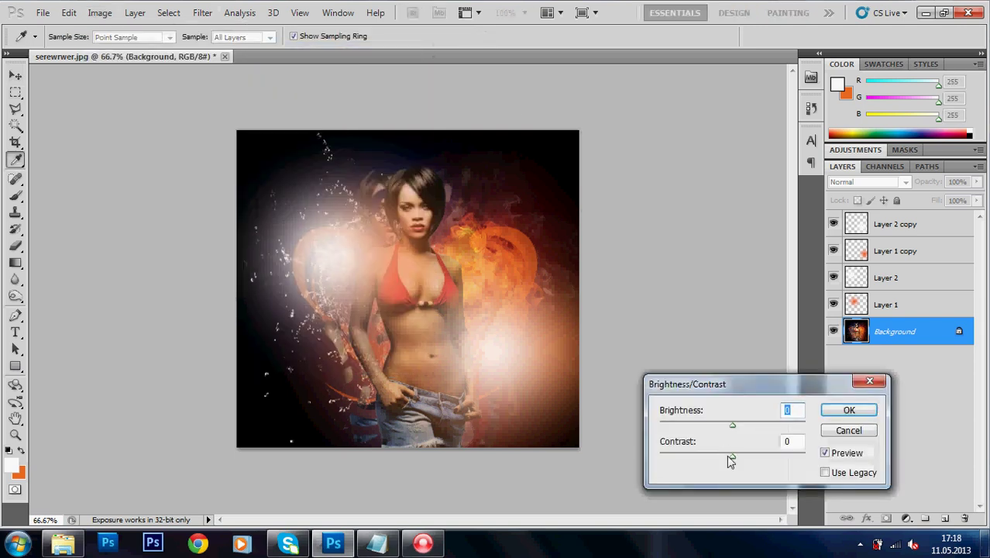
pyautogui.moveTo(732, 426)
pyautogui.mouseDown()
pyautogui.moveTo(787, 428)
pyautogui.moveTo(736, 434)
pyautogui.mouseUp()
pyautogui.click(826, 409)
pyautogui.press('v')
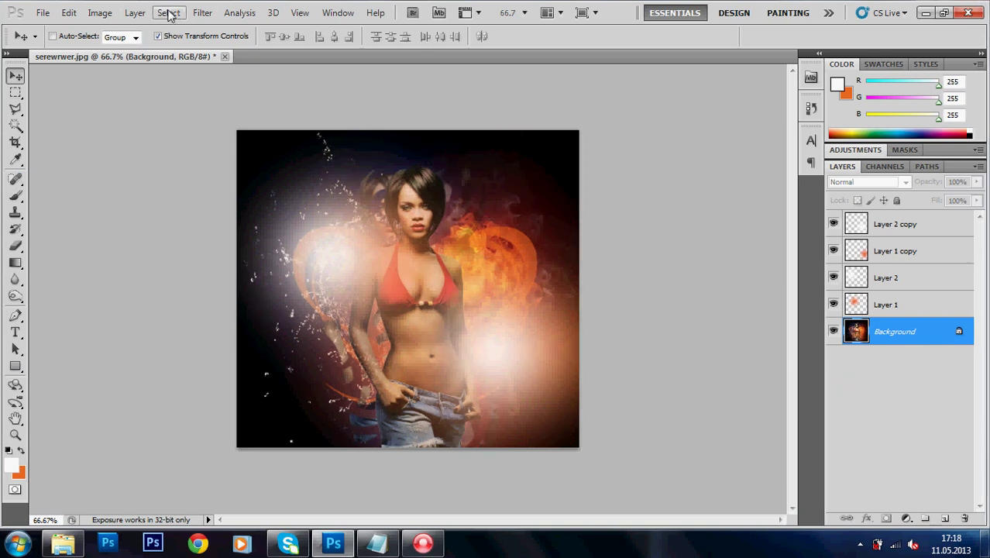
# Run DIGITAL GEM Professional on the Background with blending set to 81.
pyautogui.click(202, 13)
pyautogui.moveTo(233, 331)
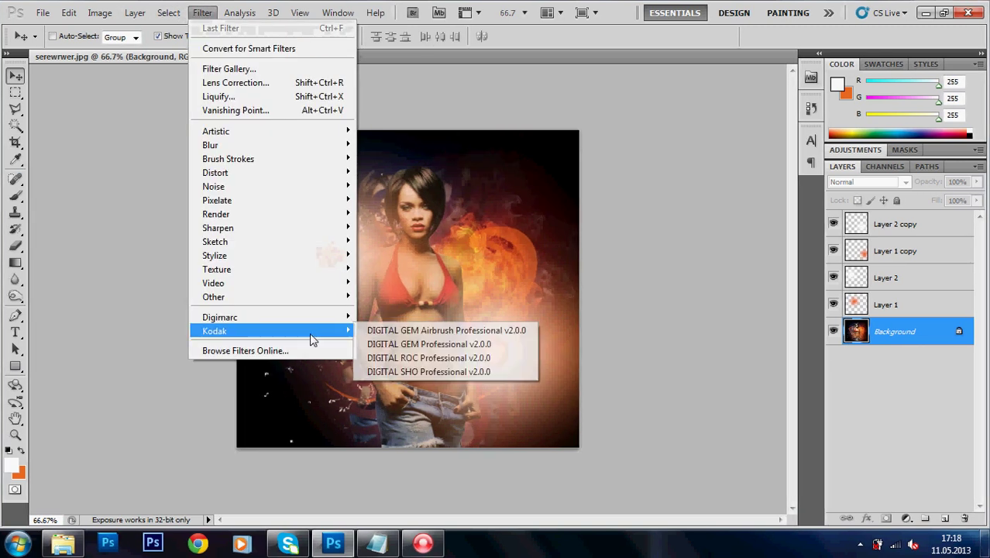
pyautogui.click(423, 342)
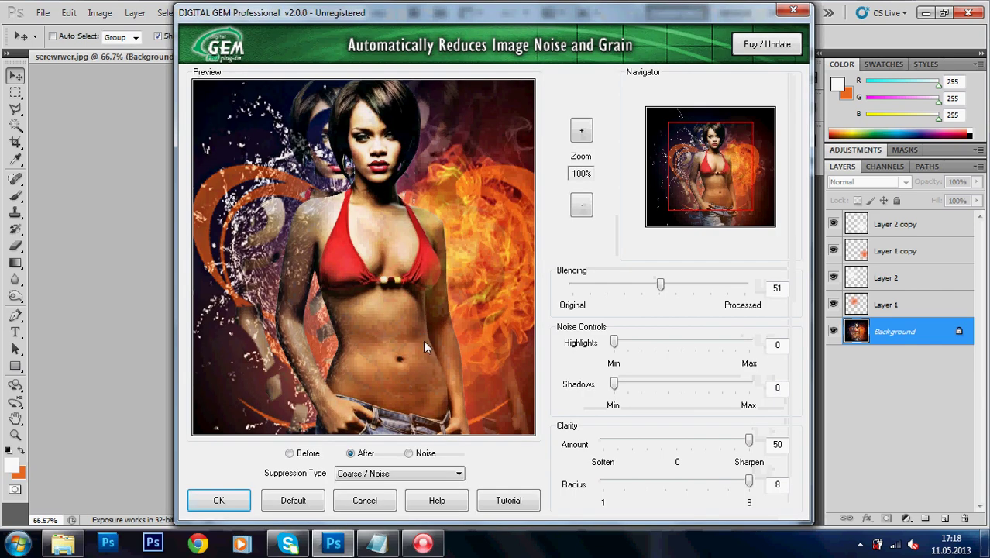
pyautogui.moveTo(705, 194); pyautogui.dragTo(726, 167)
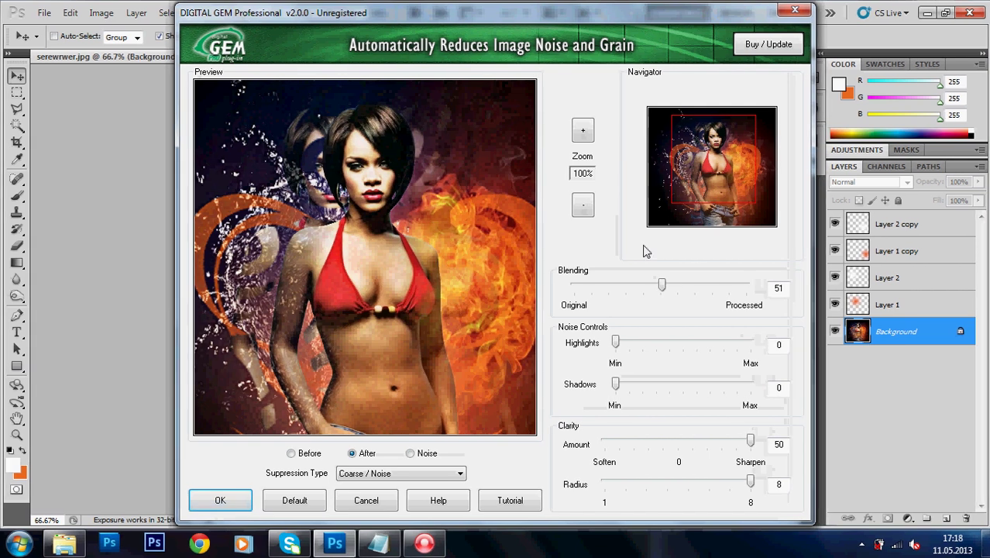
pyautogui.click(690, 287)
pyautogui.moveTo(690, 287); pyautogui.dragTo(712, 285)
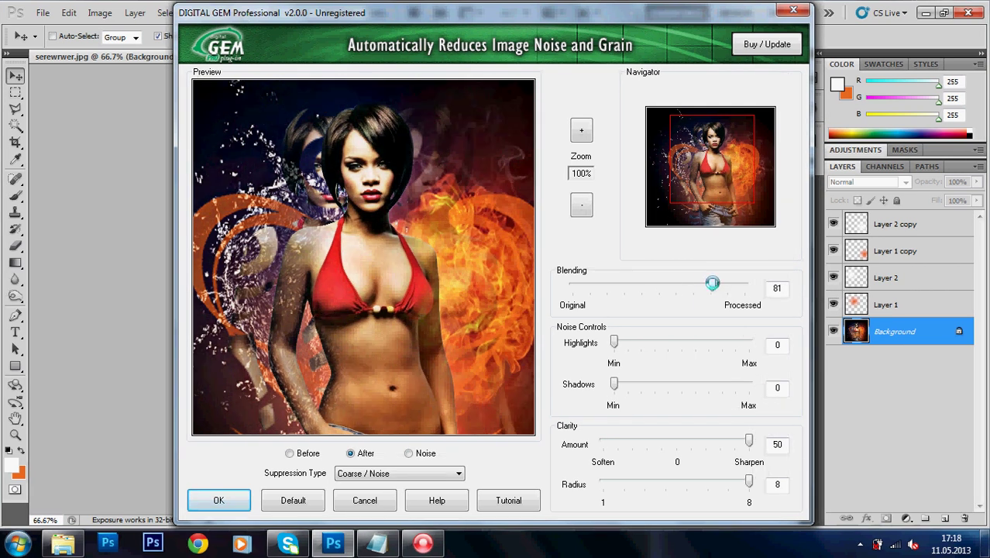
pyautogui.click(738, 196)
pyautogui.moveTo(741, 203); pyautogui.dragTo(729, 166)
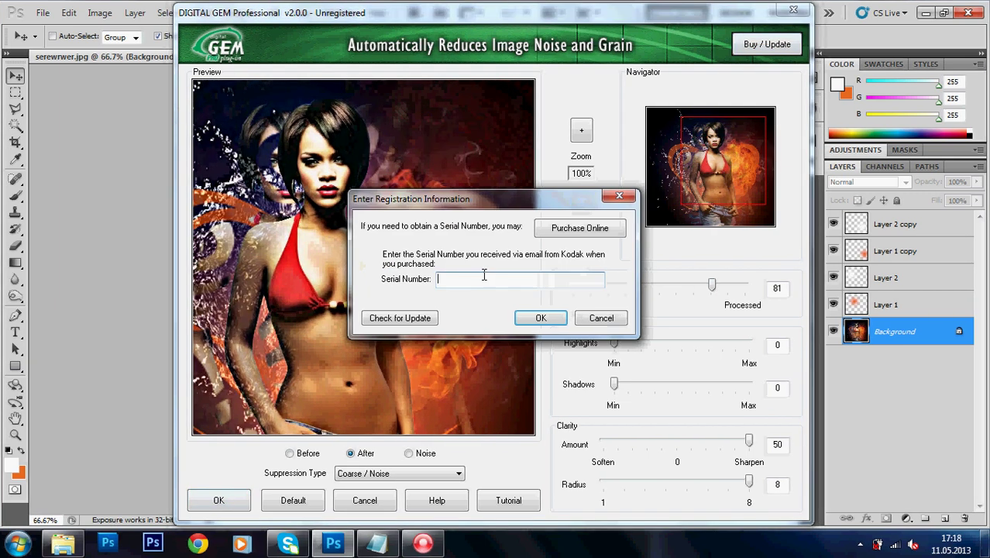
pyautogui.click(543, 326)
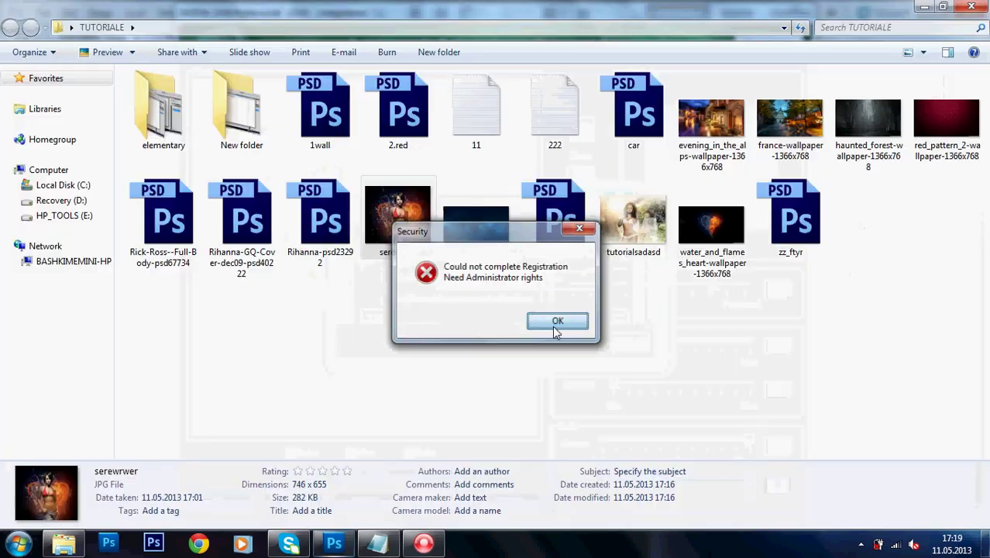
# Dismiss the registration and security errors so the noise filter finishes.
pyautogui.click(552, 324)
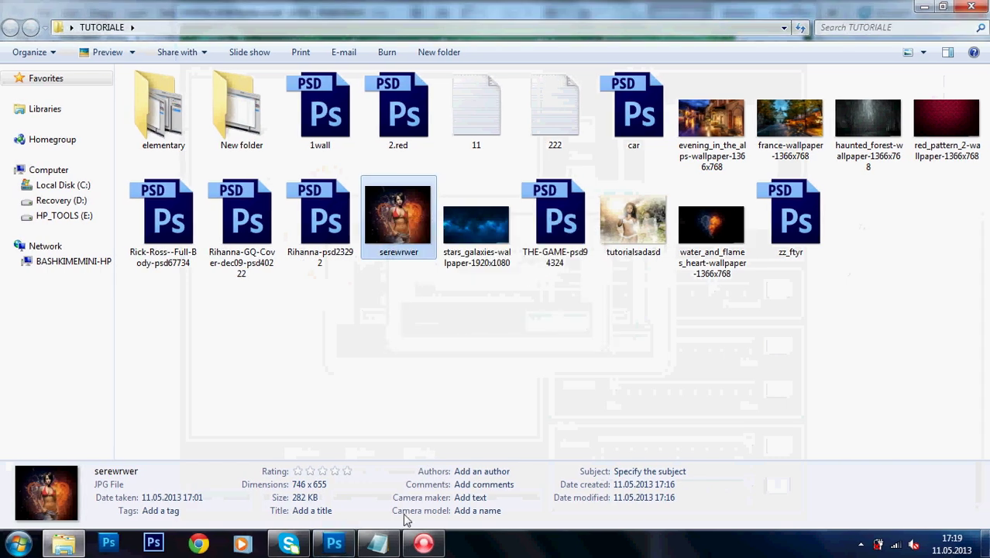
pyautogui.click(339, 546)
pyautogui.click(221, 500)
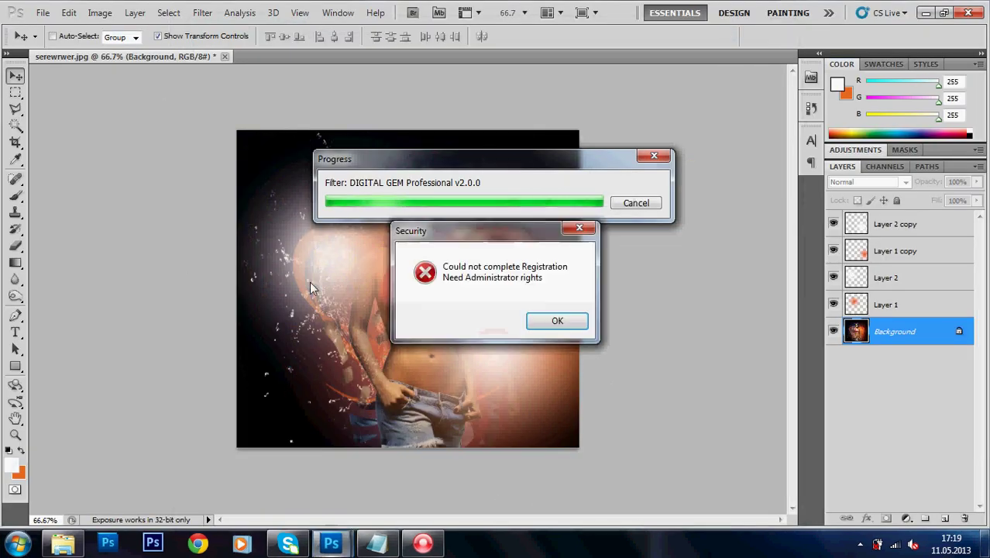
pyautogui.click(556, 320)
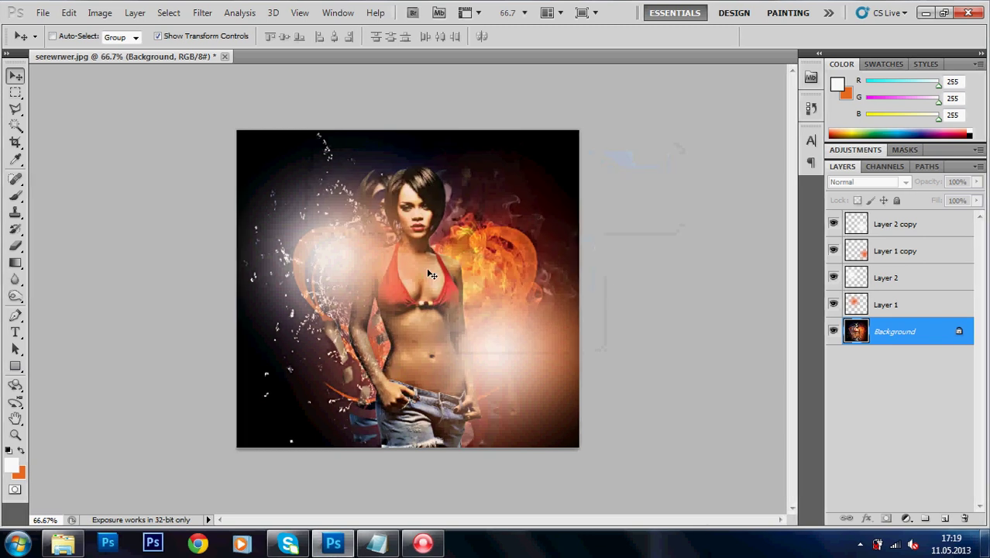
# Undo an accidental invert, then drag Hue/Saturation saturation down to -34.
pyautogui.hotkey('ctrl', 'i')
pyautogui.hotkey('ctrl', 'z')
pyautogui.hotkey('ctrl', 'u')
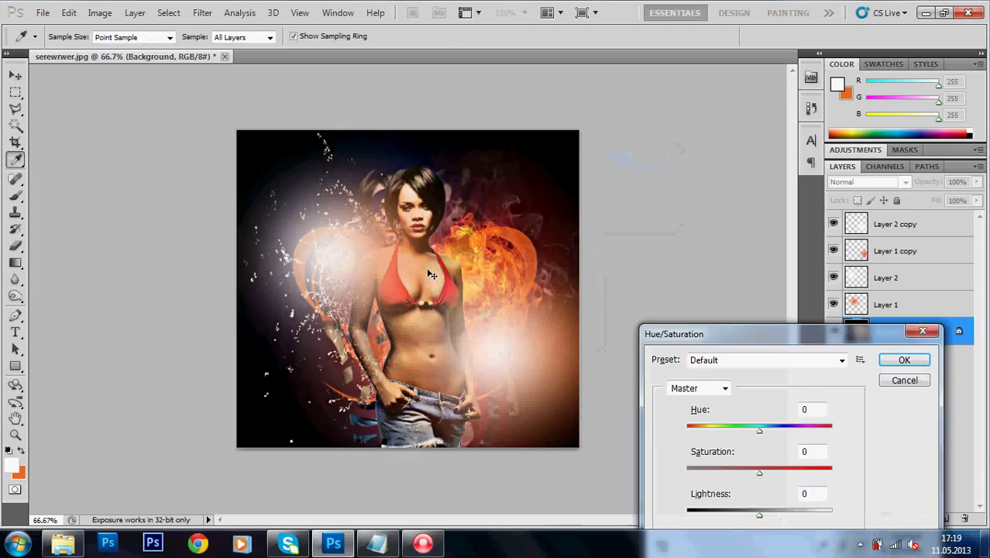
pyautogui.moveTo(743, 470)
pyautogui.mouseDown()
pyautogui.moveTo(710, 471)
pyautogui.moveTo(743, 470)
pyautogui.mouseUp()
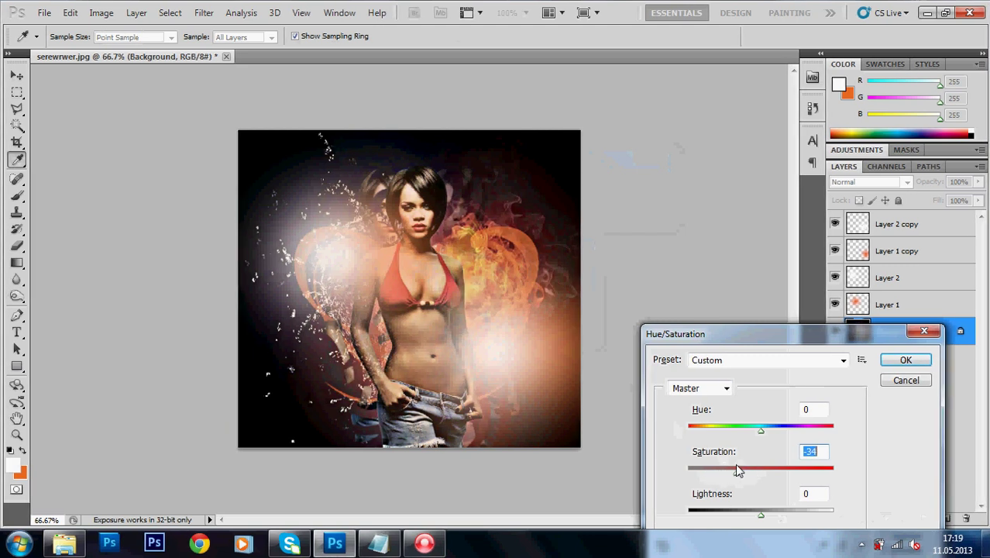
# Apply the -34 desaturation, then paint the image bottom black with the soft brush.
pyautogui.click(906, 360)
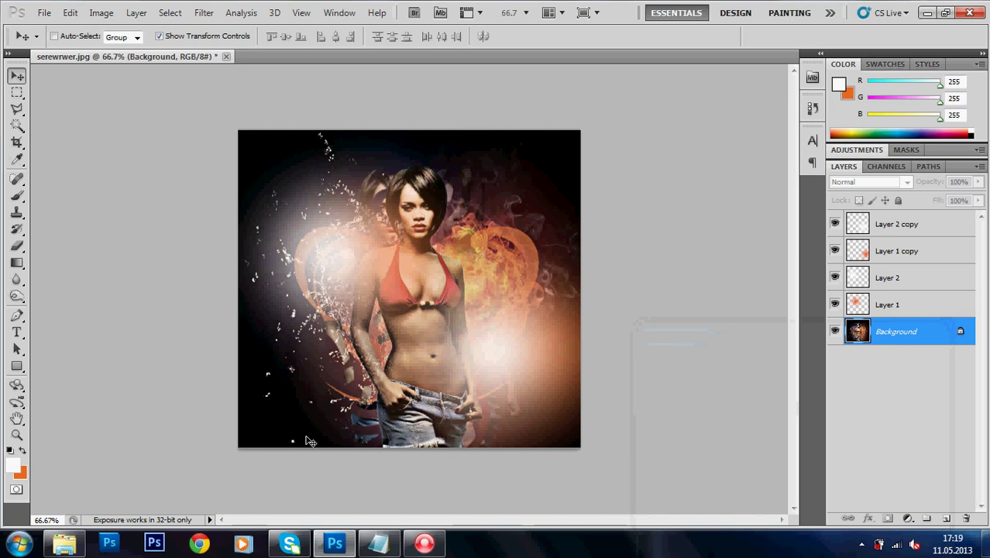
pyautogui.click(15, 194)
pyautogui.rightClick(376, 341)
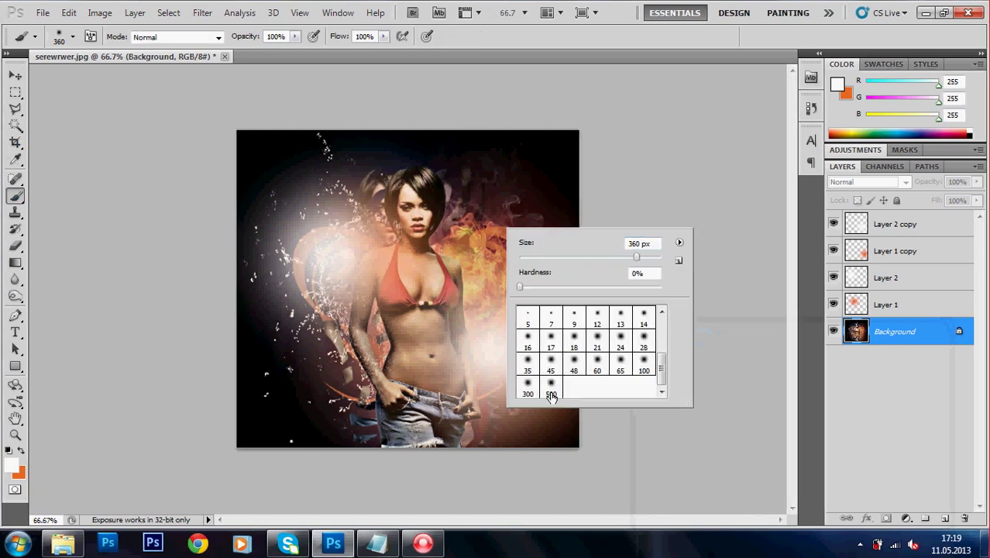
pyautogui.click(22, 450)
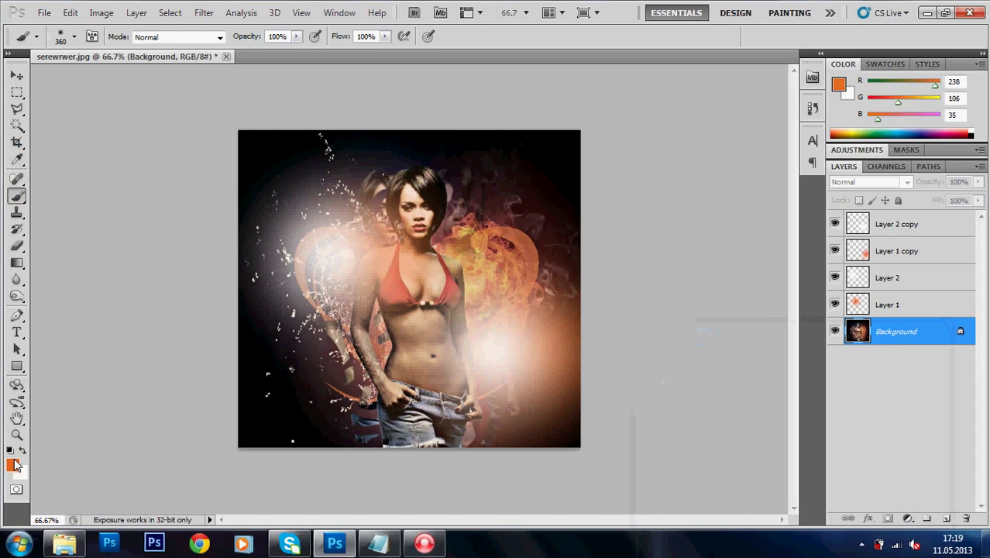
pyautogui.click(749, 425)
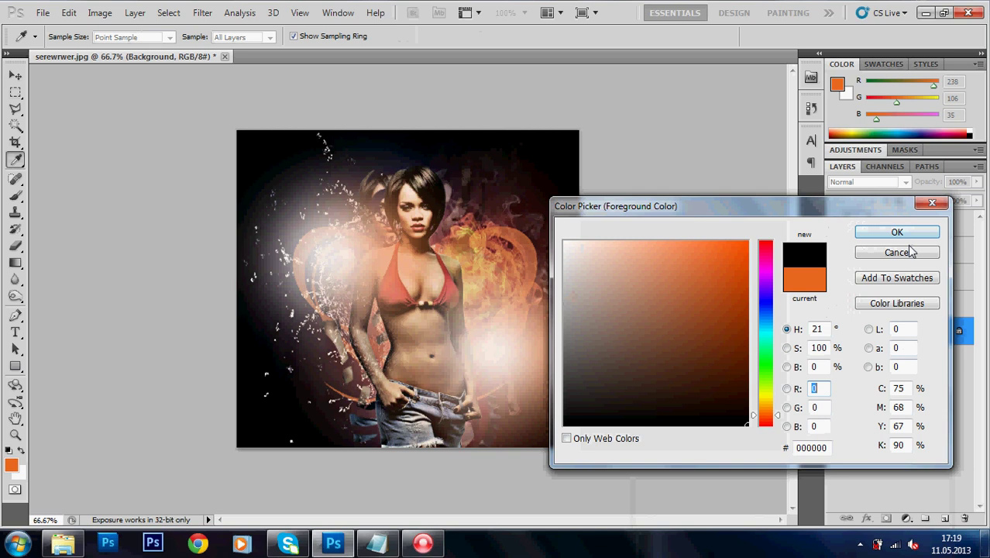
pyautogui.click(898, 232)
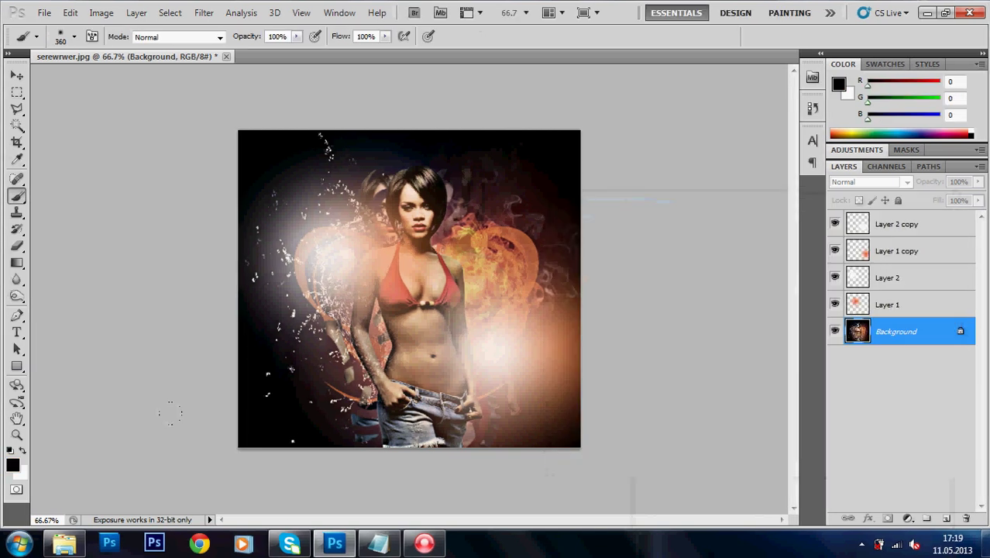
pyautogui.moveTo(567, 434); pyautogui.dragTo(37, 395)
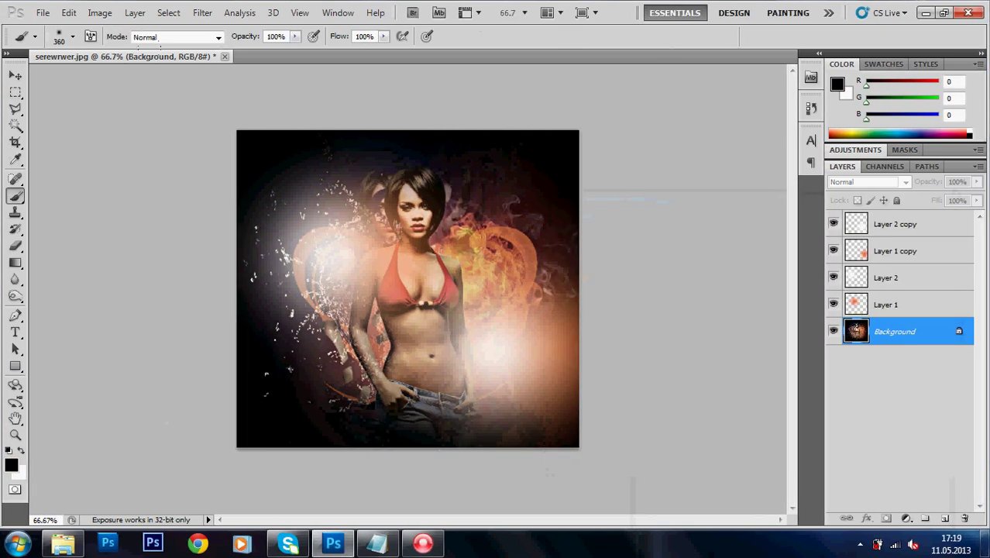
pyautogui.moveTo(325, 387); pyautogui.dragTo(496, 419)
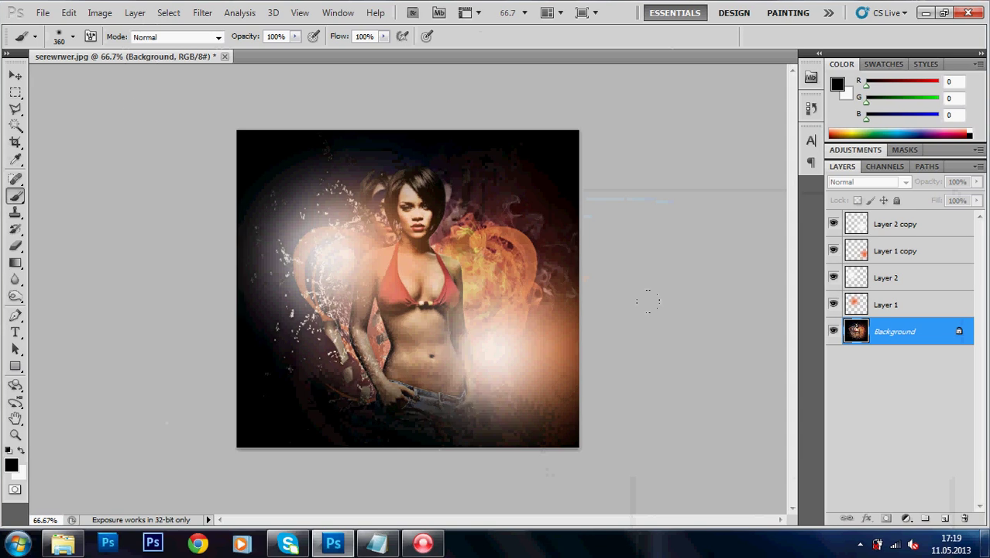
pyautogui.press('v')
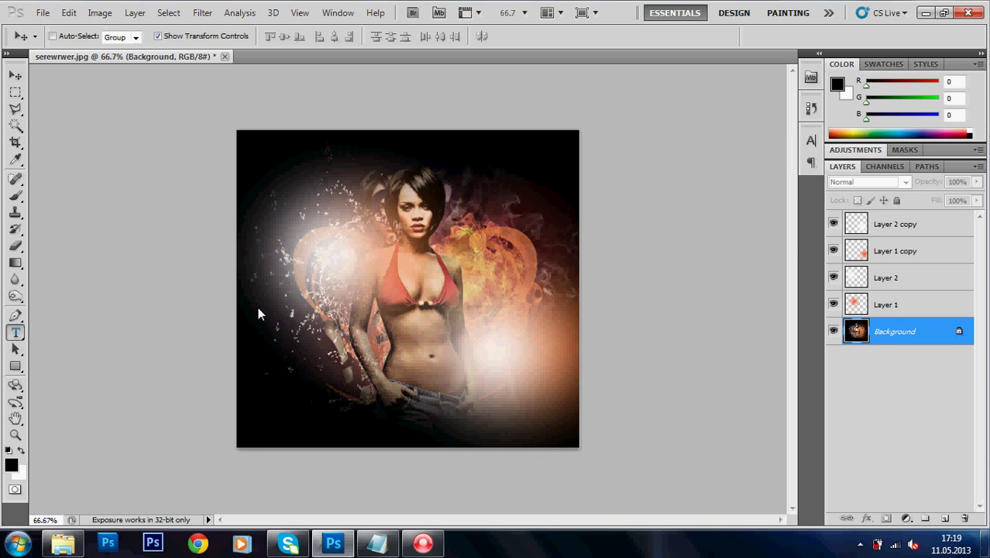
# Type the title RIHANNA on the left of the image and nudge it slightly higher.
pyautogui.click(255, 307)
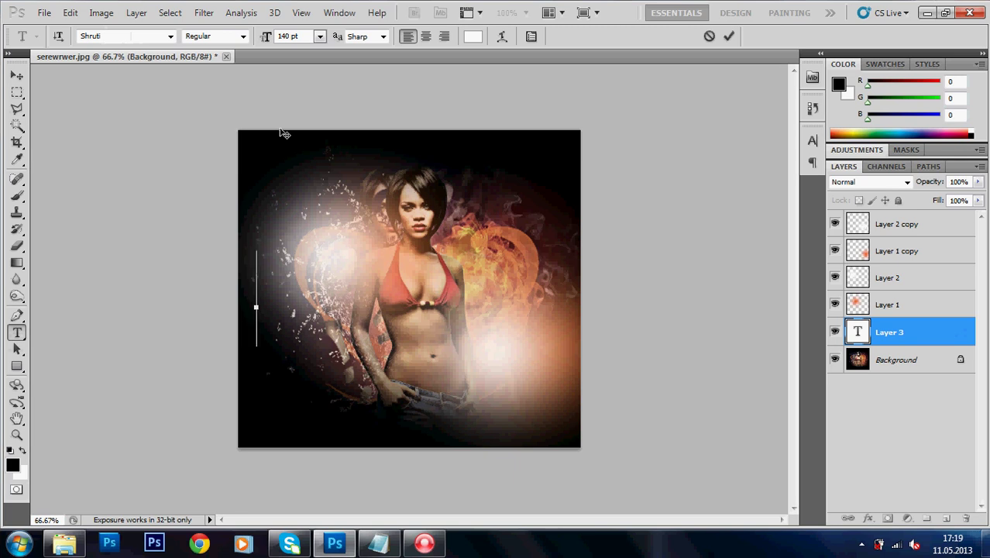
pyautogui.write('R')
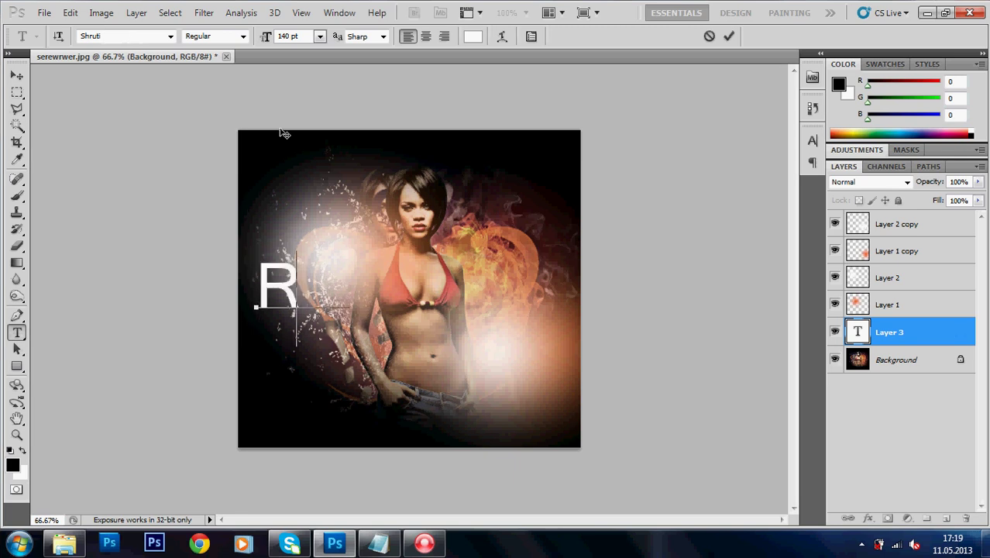
pyautogui.write('IHAN')
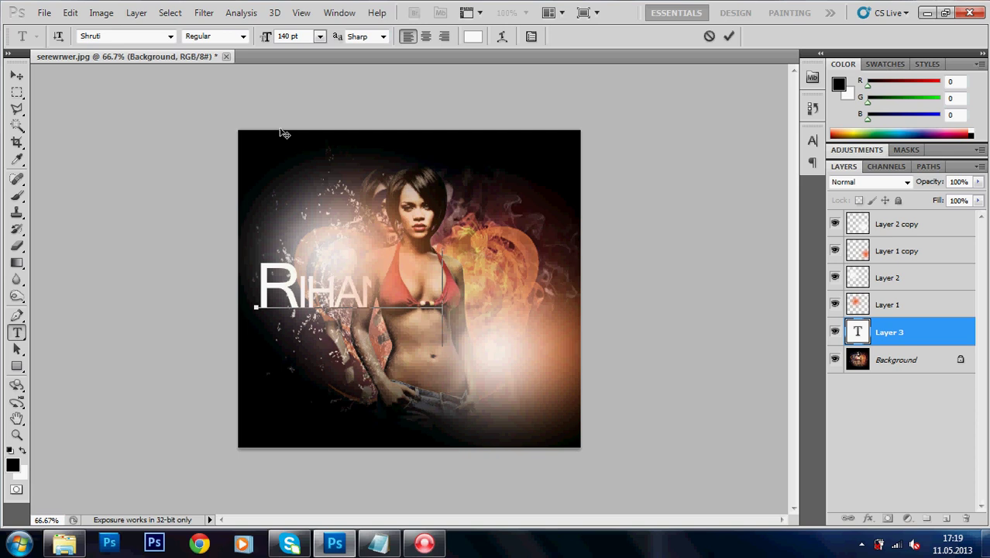
pyautogui.write('NA')
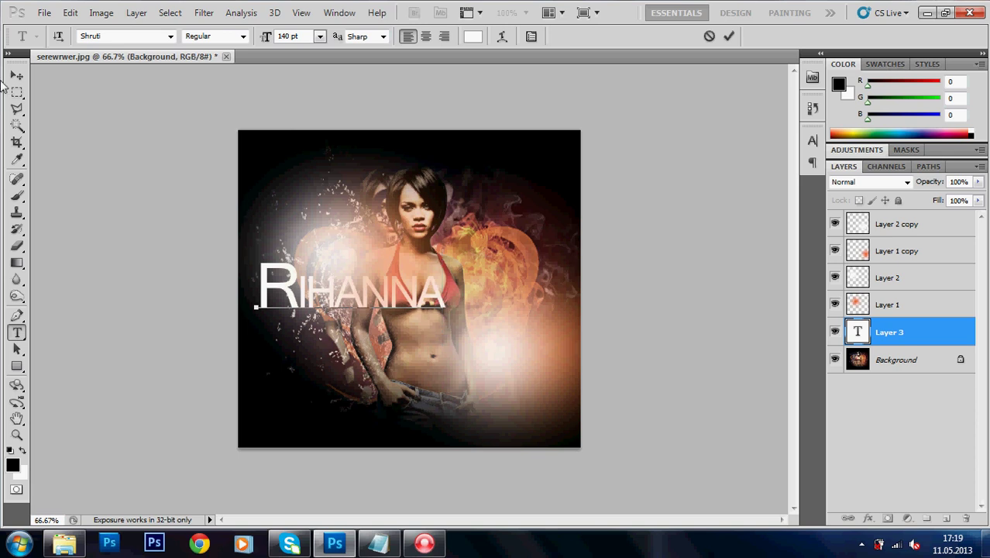
pyautogui.click(16, 75)
pyautogui.moveTo(413, 298); pyautogui.dragTo(413, 271)
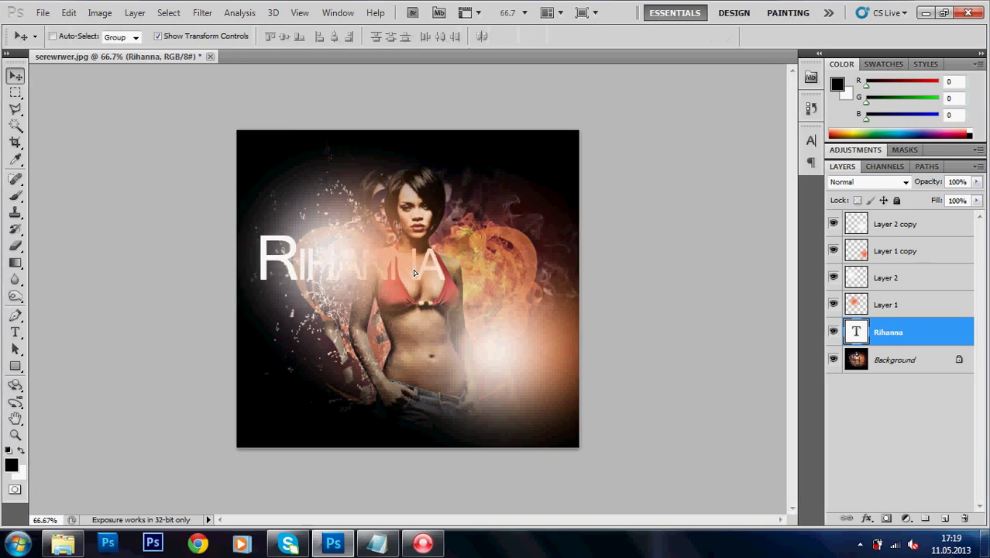
# Set the RIHANNA text to 100 pt and move it toward the image's lower right.
pyautogui.doubleClick(856, 331)
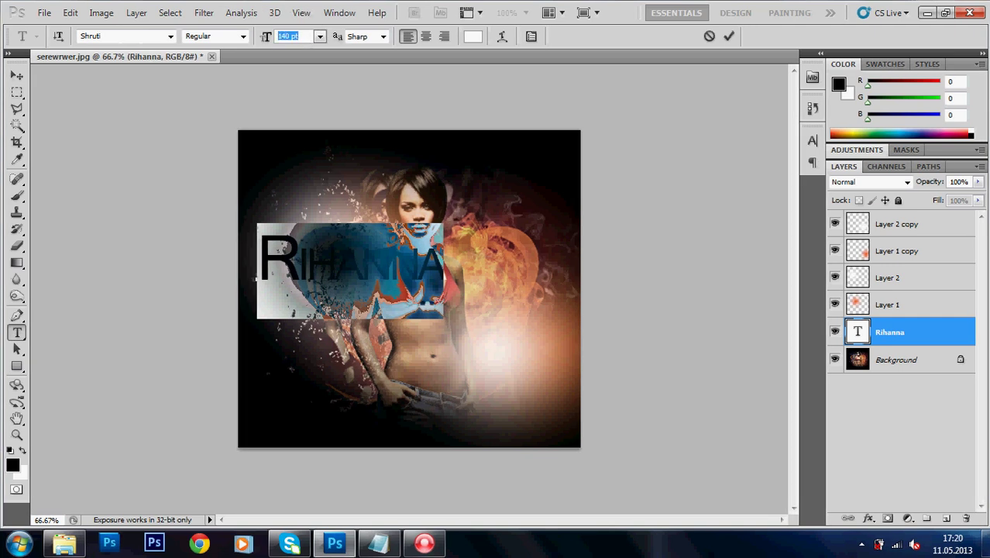
pyautogui.write('100')
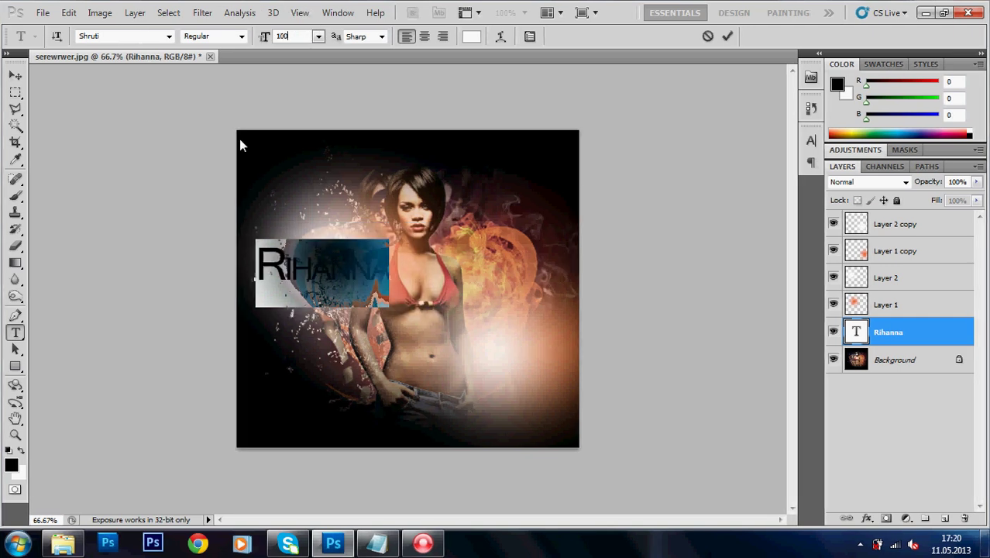
pyautogui.write('RIHANNA')
pyautogui.press('Return')
pyautogui.press('Return')
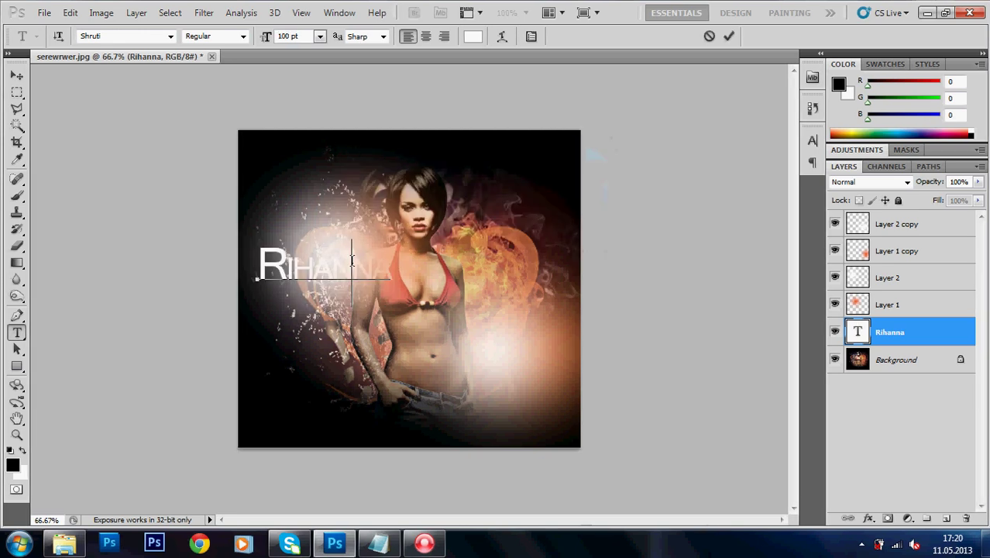
pyautogui.moveTo(391, 263); pyautogui.dragTo(230, 257)
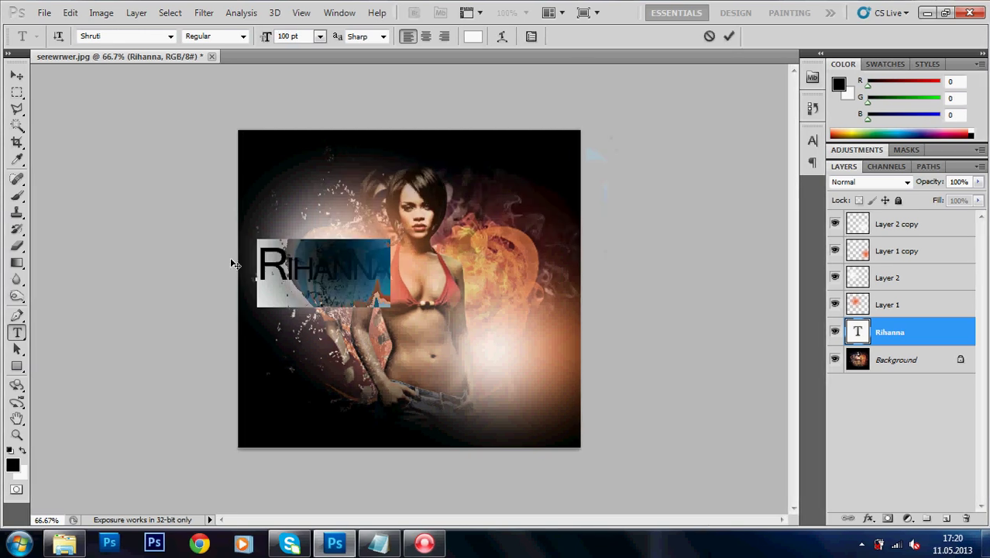
pyautogui.click(235, 264)
pyautogui.write('R')
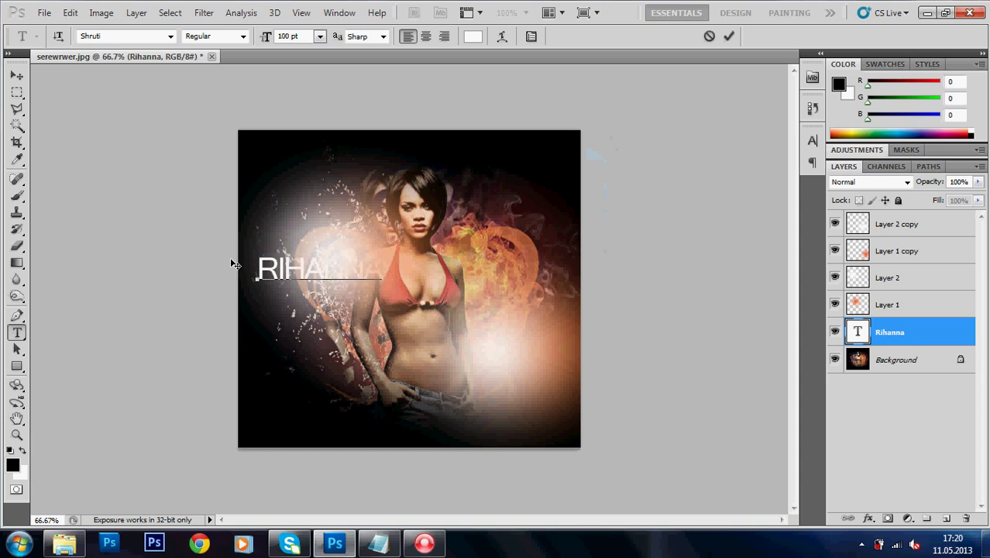
pyautogui.moveTo(324, 267)
pyautogui.mouseDown()
pyautogui.moveTo(522, 351)
pyautogui.moveTo(385, 238)
pyautogui.mouseUp()
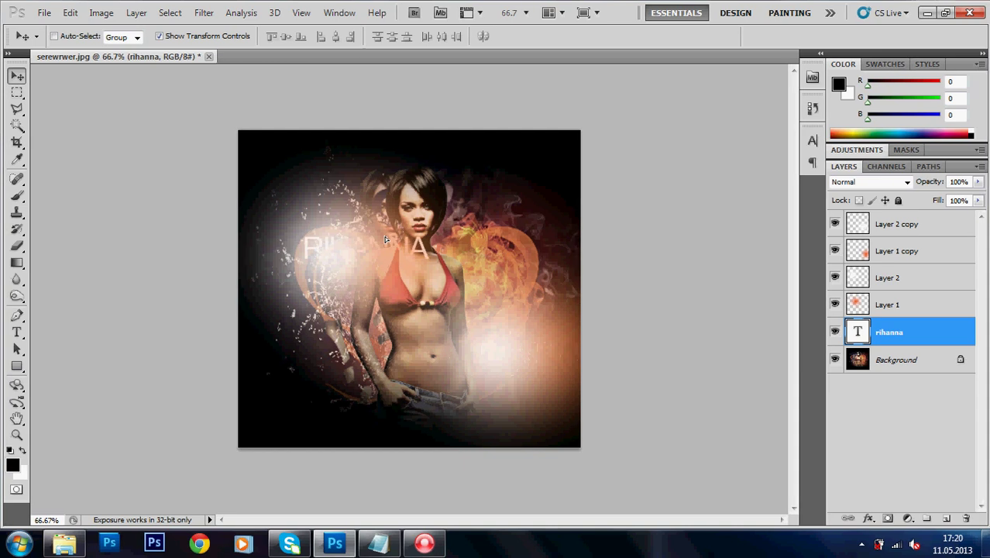
# Give the title a brown (ac5c3d) Color Overlay sampled from the image, plus Inner Shadow.
pyautogui.moveTo(328, 268); pyautogui.dragTo(339, 270)
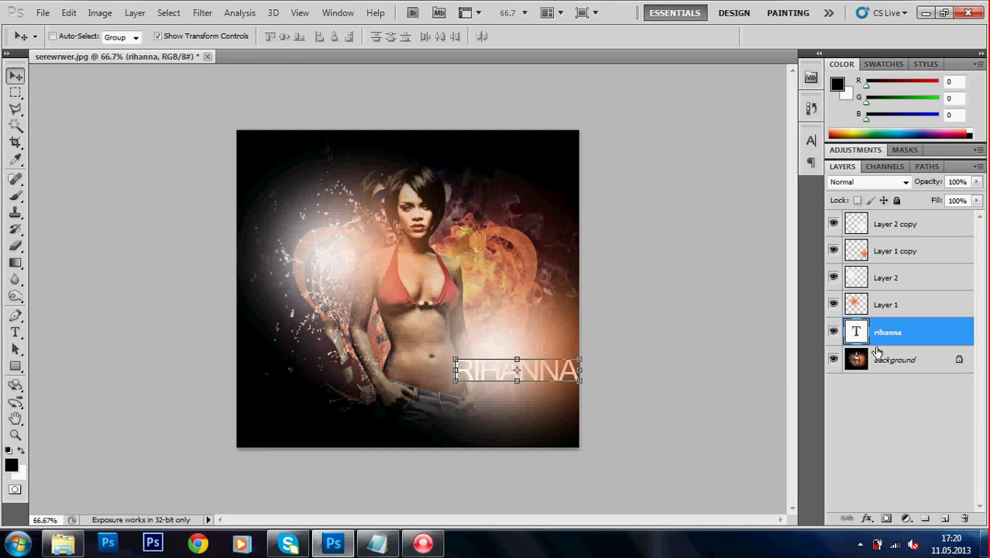
pyautogui.doubleClick(838, 332)
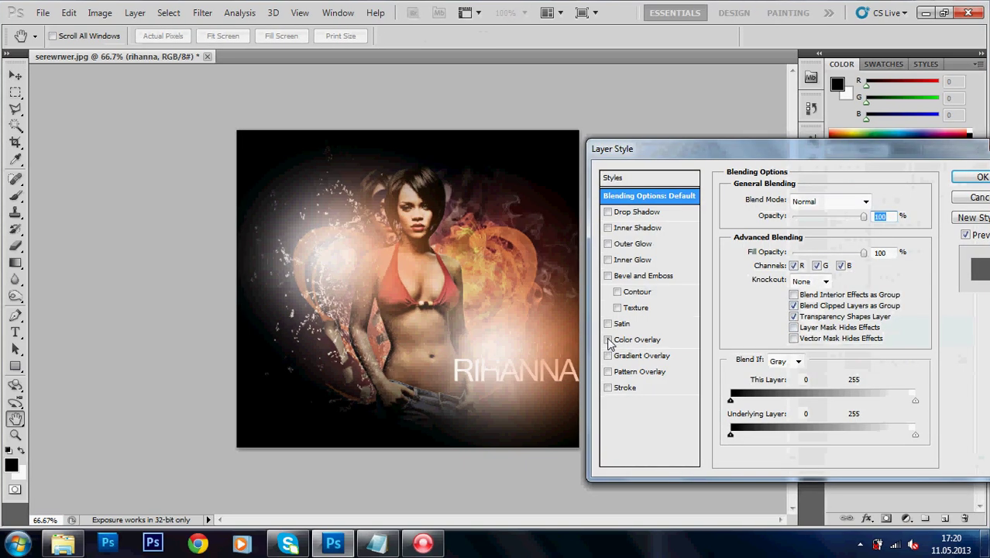
pyautogui.click(626, 344)
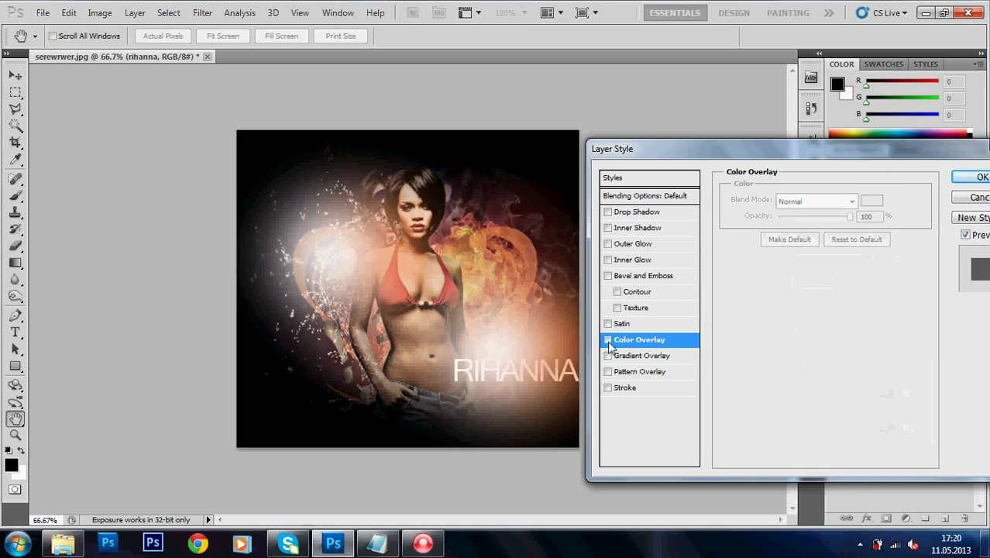
pyautogui.click(607, 340)
pyautogui.click(872, 201)
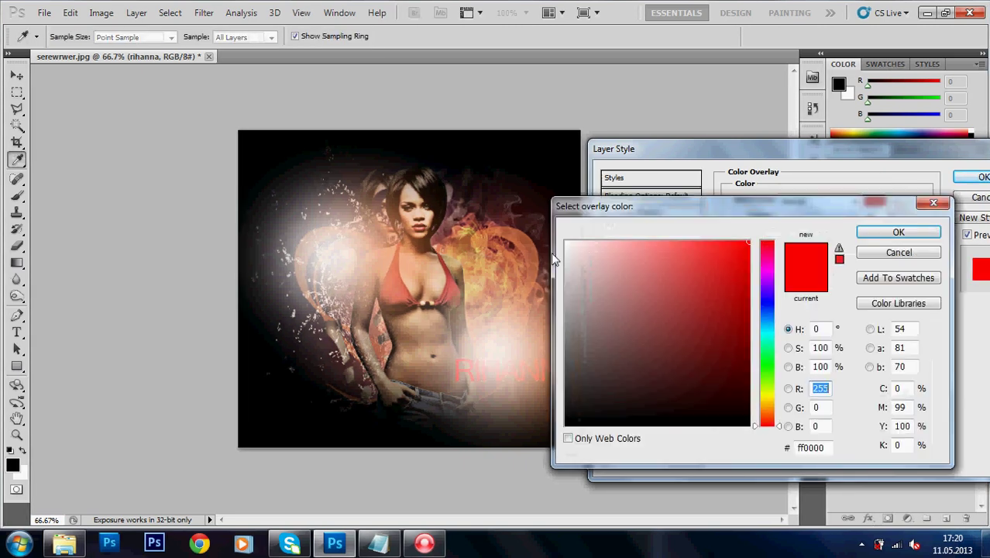
pyautogui.click(541, 247)
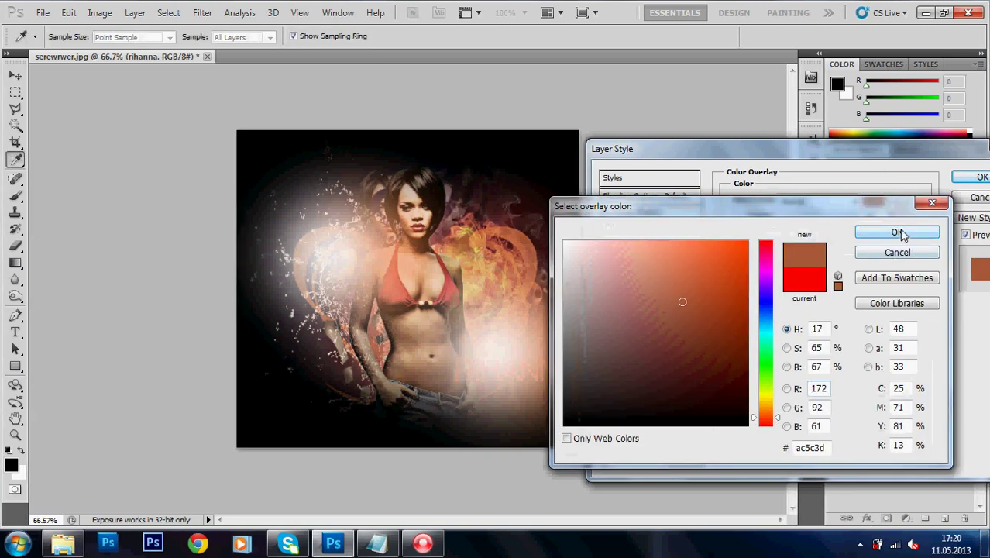
pyautogui.click(897, 232)
pyautogui.click(640, 228)
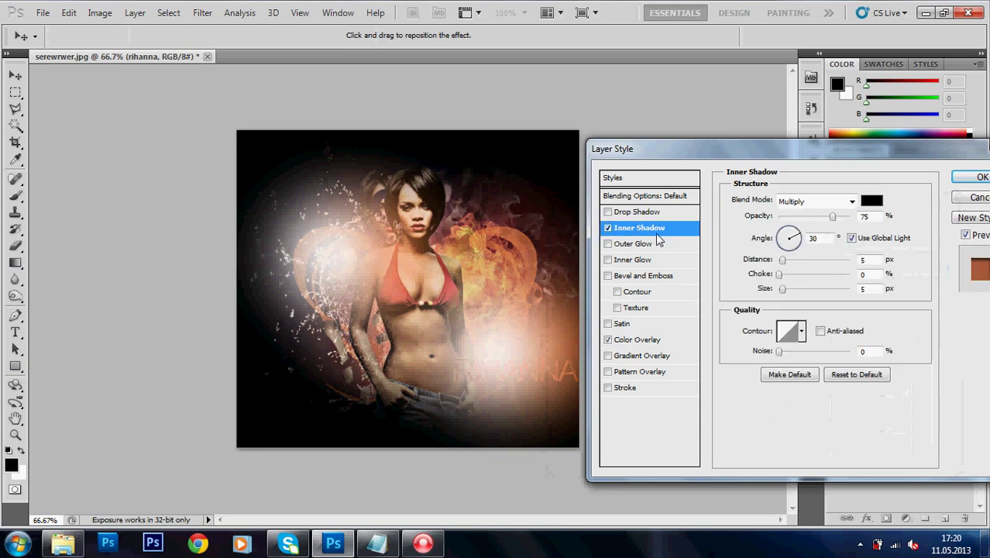
# Turn the Inner Shadow off, and try a Stroke but cancel its colour change.
pyautogui.moveTo(815, 289); pyautogui.dragTo(766, 290)
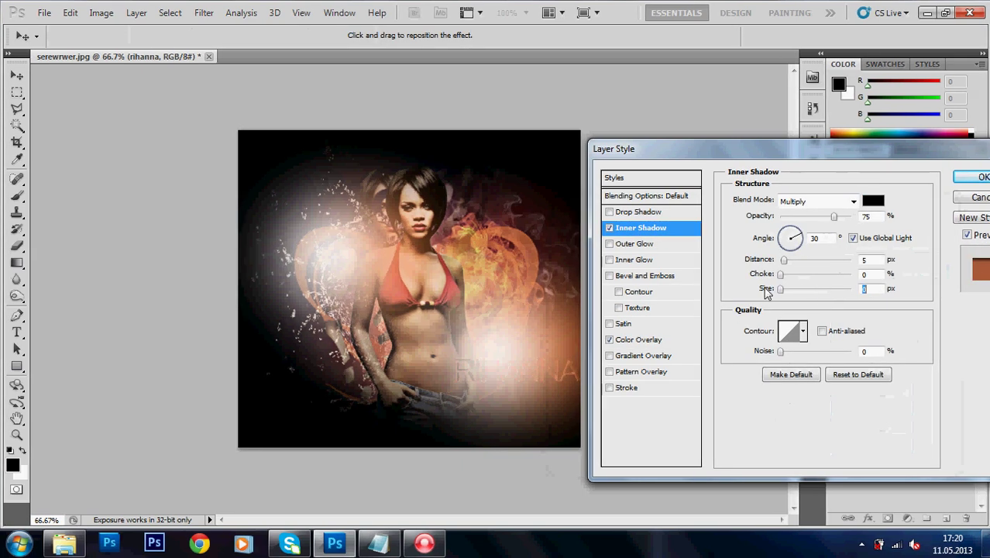
pyautogui.click(610, 228)
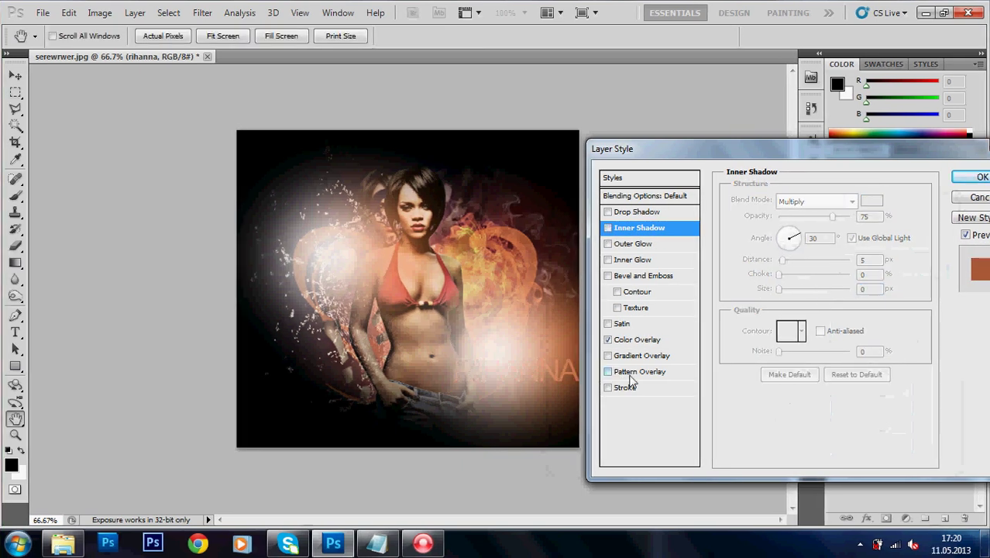
pyautogui.click(632, 387)
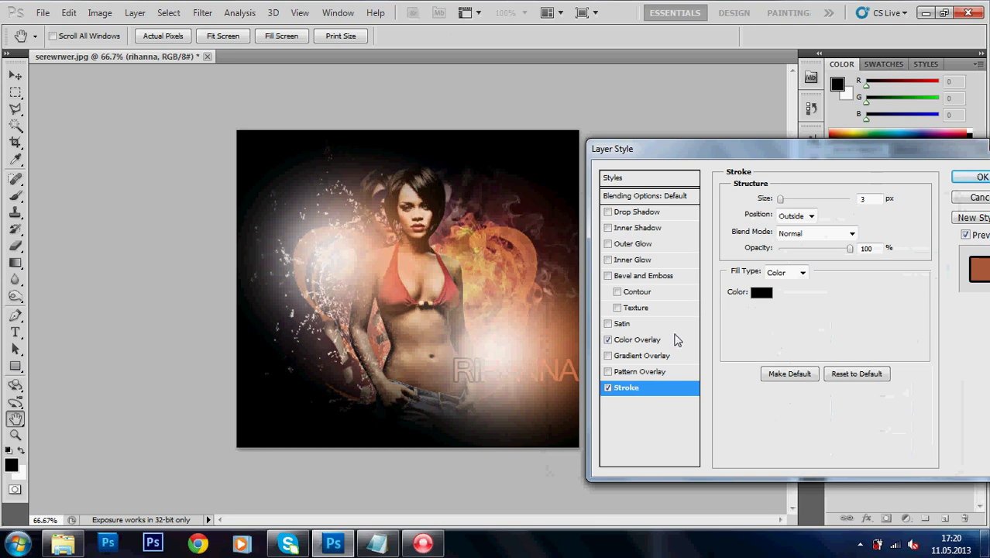
pyautogui.click(763, 292)
pyautogui.click(498, 336)
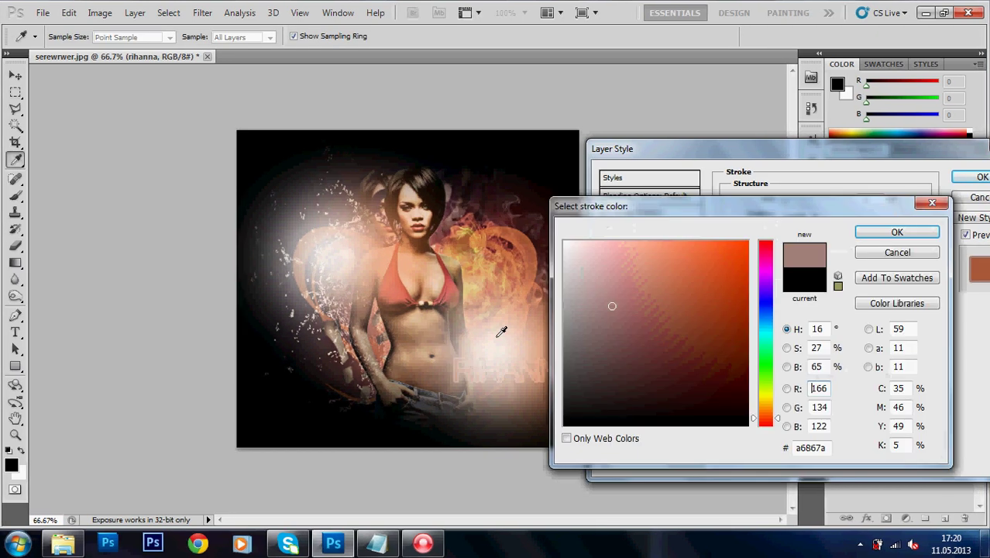
pyautogui.click(895, 254)
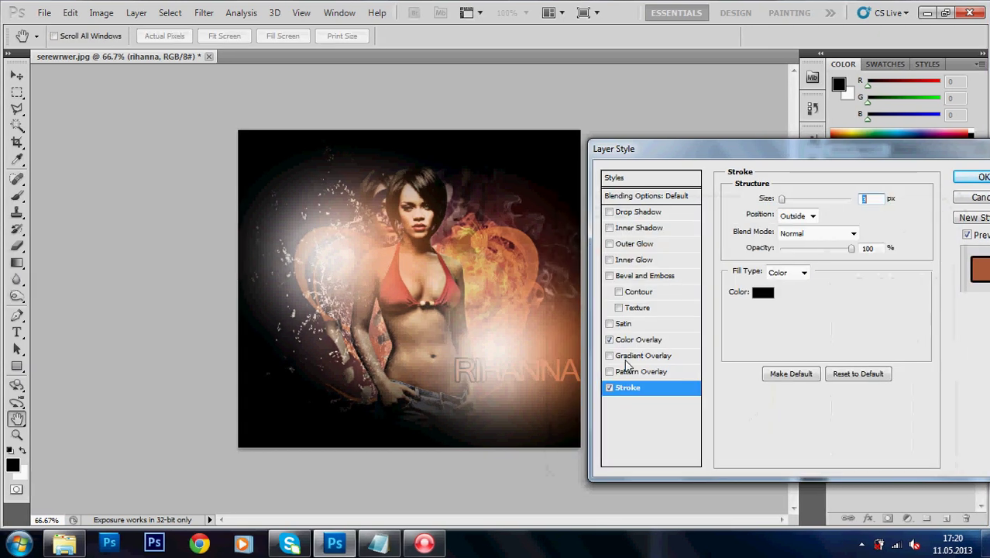
# Add a tight Drop Shadow at 100% opacity, 5 px distance, and apply the styles.
pyautogui.click(630, 212)
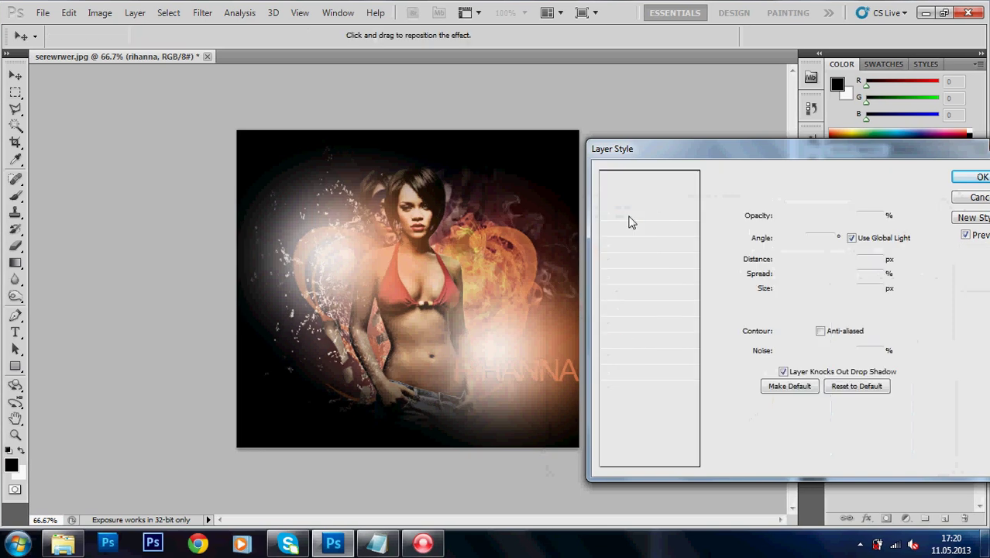
pyautogui.moveTo(542, 368); pyautogui.dragTo(511, 343)
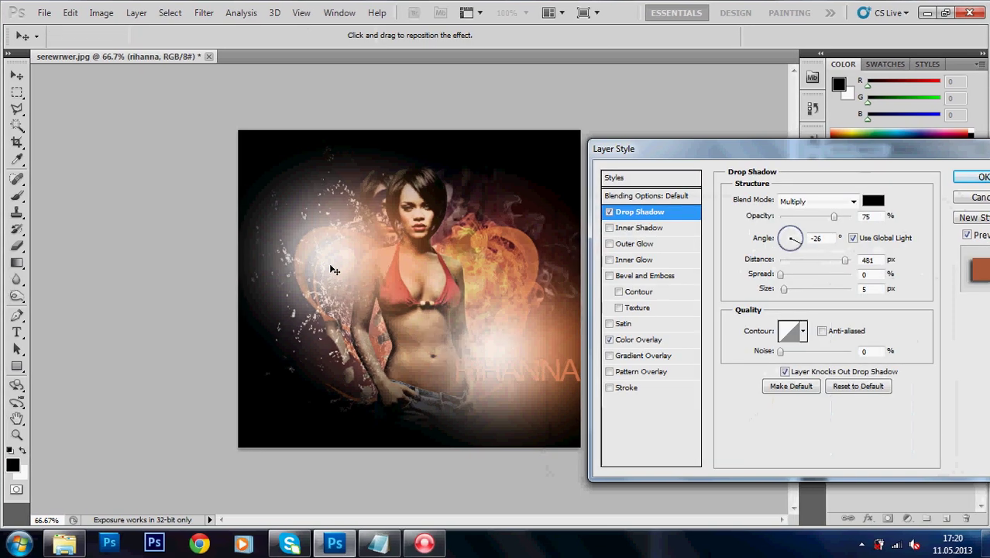
pyautogui.moveTo(388, 288); pyautogui.dragTo(533, 342)
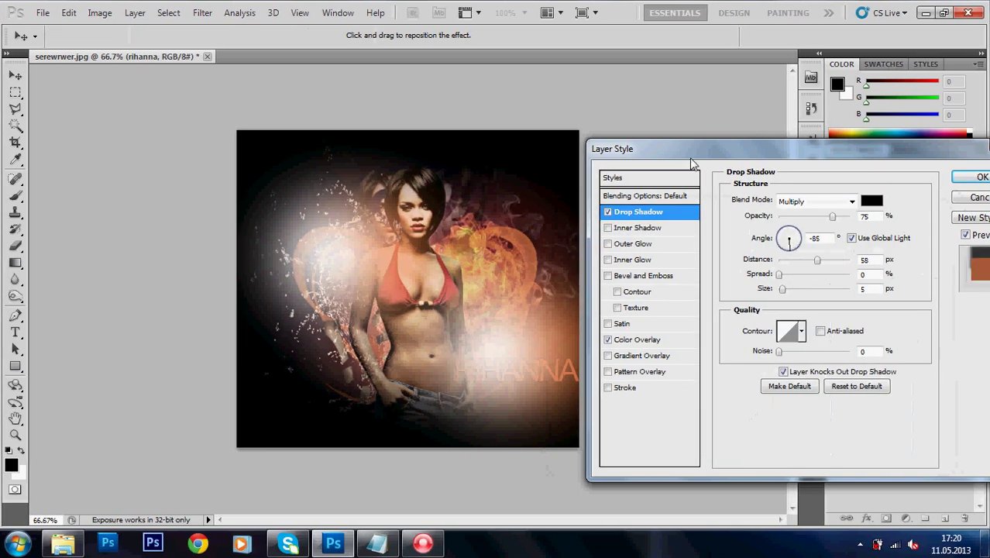
pyautogui.moveTo(691, 162); pyautogui.dragTo(741, 205)
pyautogui.moveTo(881, 260); pyautogui.dragTo(897, 260)
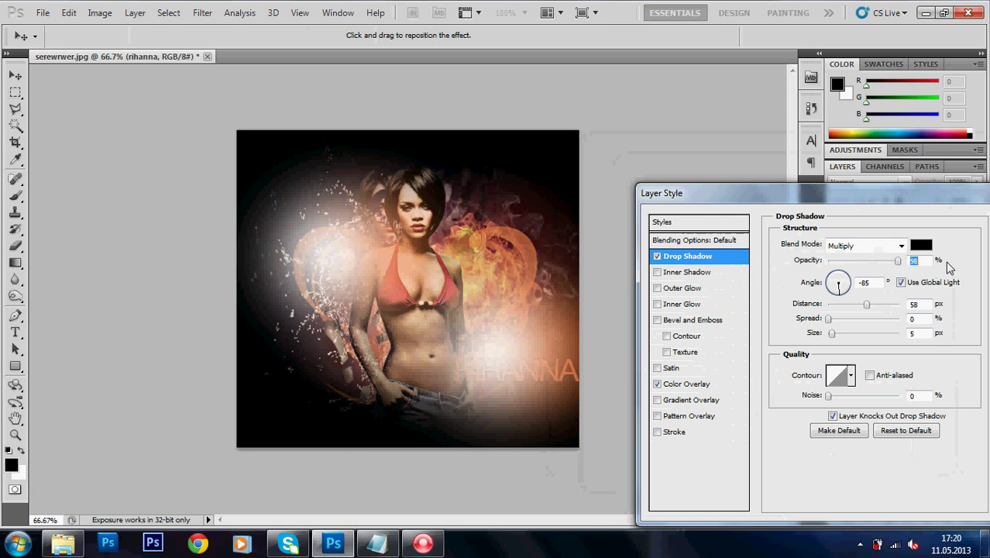
pyautogui.moveTo(550, 355); pyautogui.dragTo(553, 374)
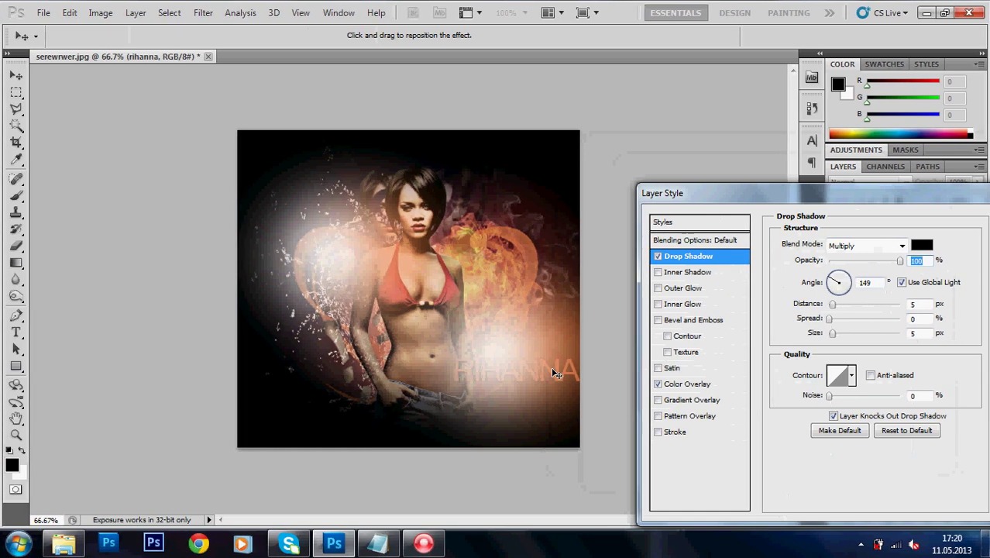
pyautogui.moveTo(682, 193); pyautogui.dragTo(166, 182)
pyautogui.click(520, 210)
# Transform the RIHANNA title further toward the right edge and commit it.
pyautogui.hotkey('ctrl', 't')
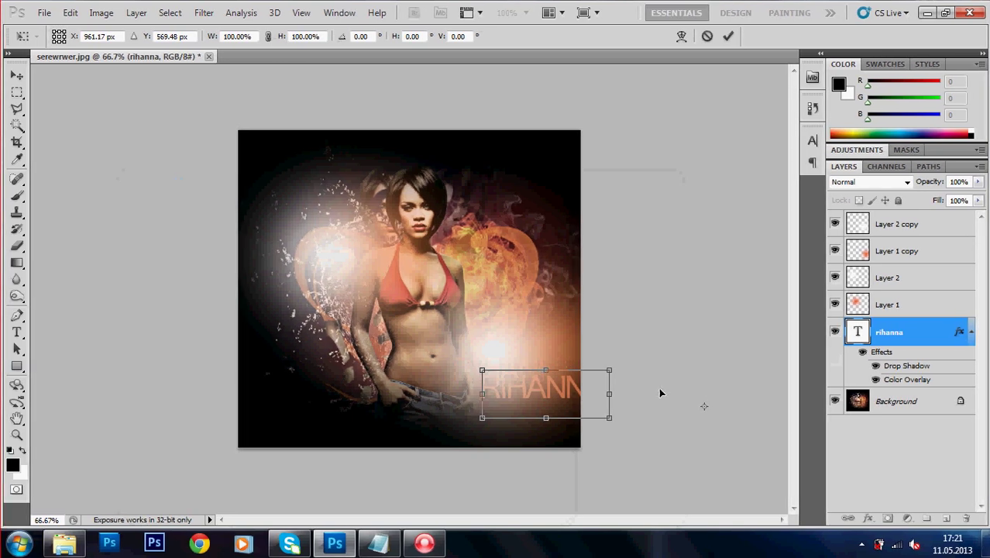
pyautogui.moveTo(542, 394); pyautogui.dragTo(719, 397)
pyautogui.click(16, 75)
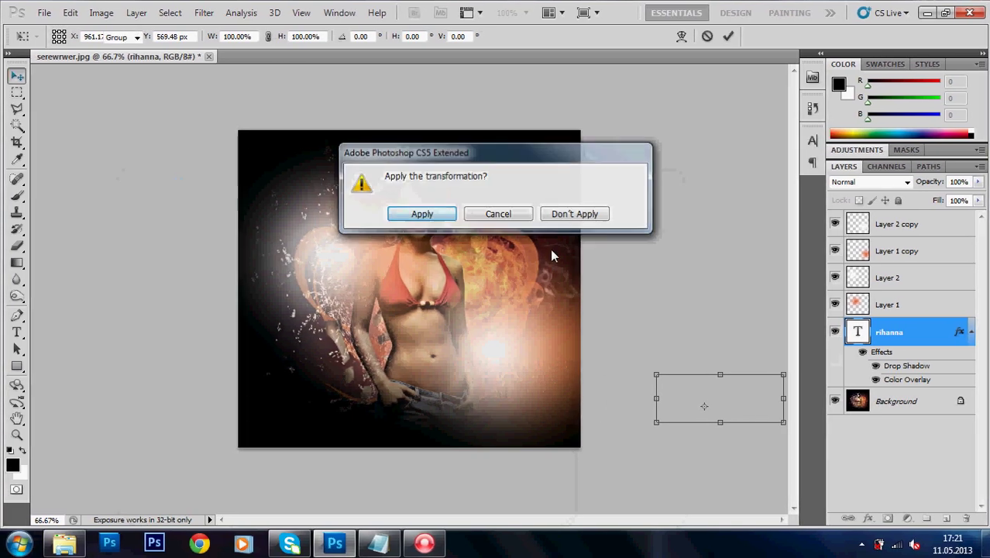
pyautogui.press('Return')
pyautogui.doubleClick(857, 333)
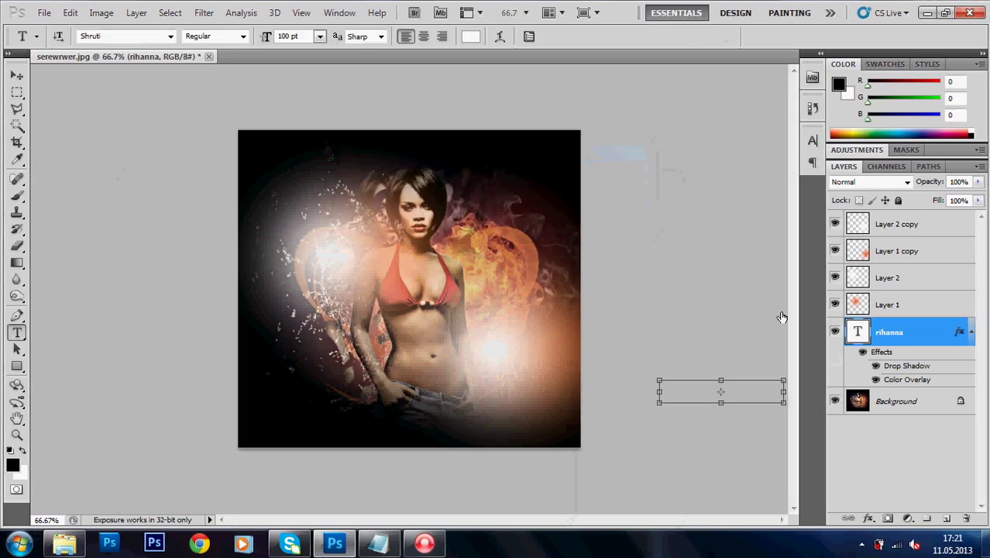
pyautogui.click(868, 517)
# Pull the title's drop shadow out to about 418 px at -9° onto the image.
pyautogui.click(871, 307)
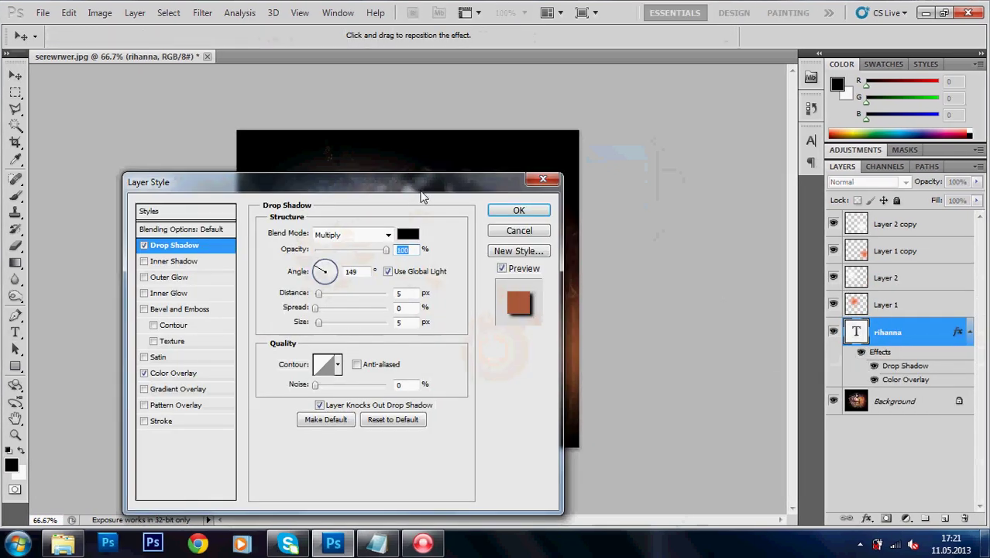
pyautogui.moveTo(356, 172); pyautogui.dragTo(206, 144)
pyautogui.moveTo(542, 376); pyautogui.dragTo(469, 330)
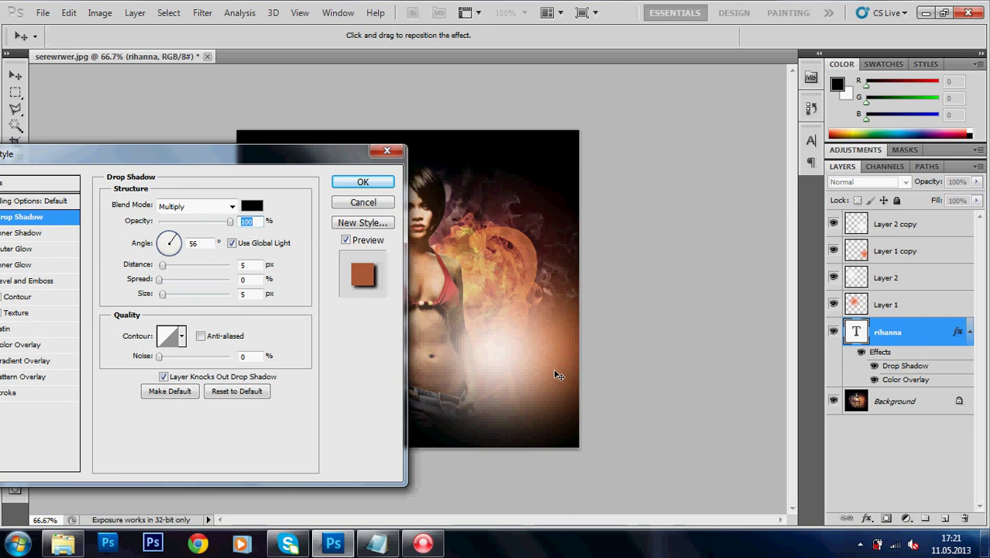
pyautogui.moveTo(367, 324); pyautogui.dragTo(350, 347)
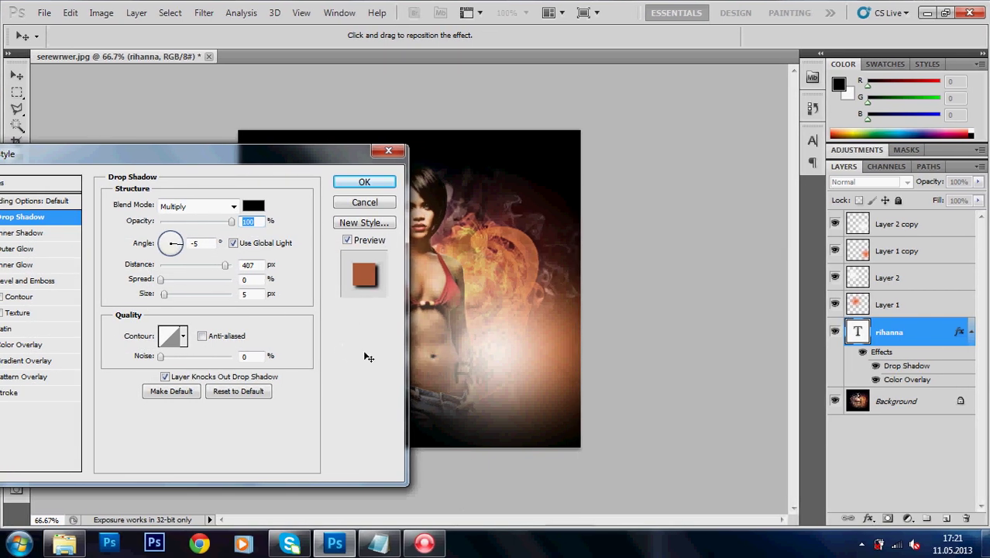
pyautogui.moveTo(346, 348); pyautogui.dragTo(363, 340)
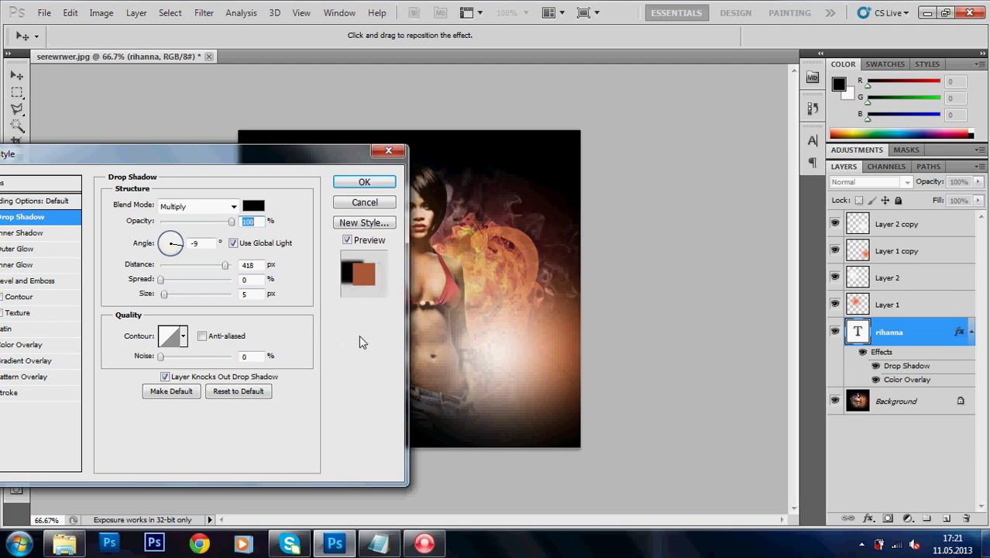
pyautogui.click(361, 182)
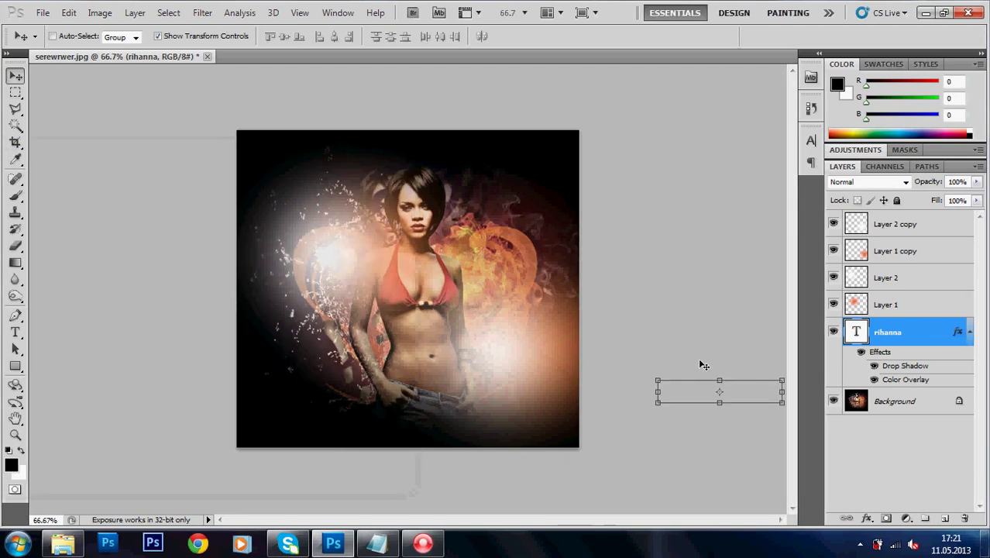
# Save the composite as maximum-quality JPEG RIHANNA.jpg in a new folder, New folder (2).
pyautogui.click(43, 12)
pyautogui.click(67, 227)
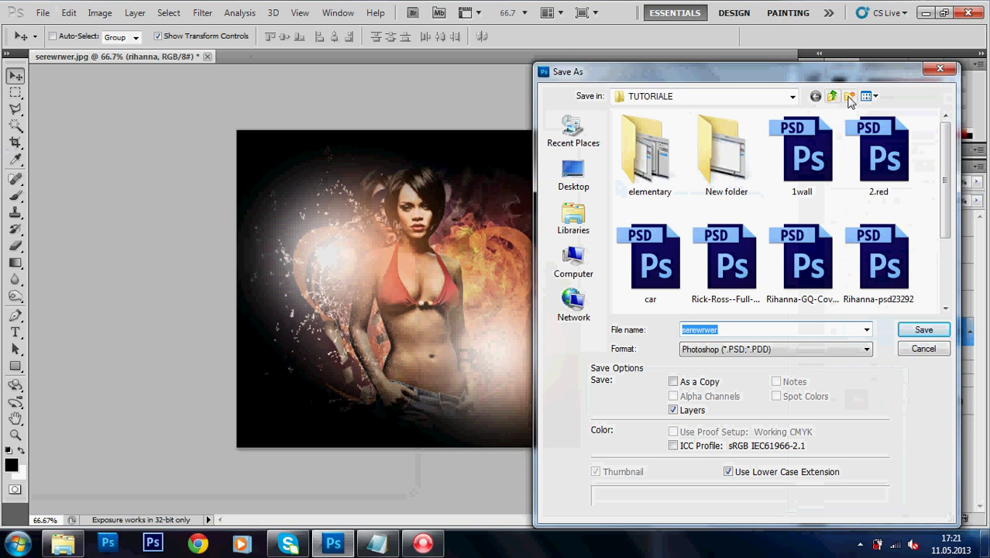
pyautogui.click(850, 98)
pyautogui.click(817, 148)
pyautogui.doubleClick(817, 148)
pyautogui.write('RIHANNA')
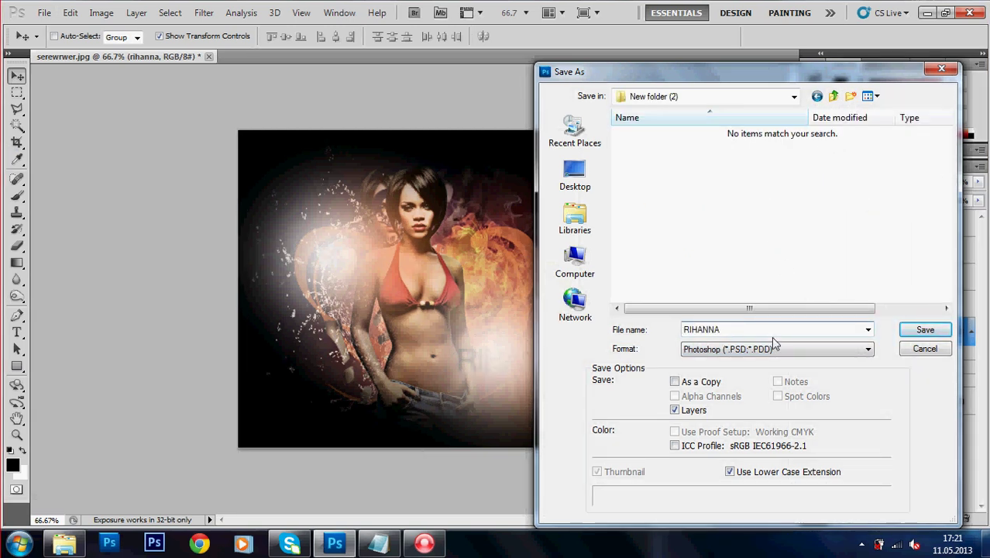
pyautogui.click(773, 346)
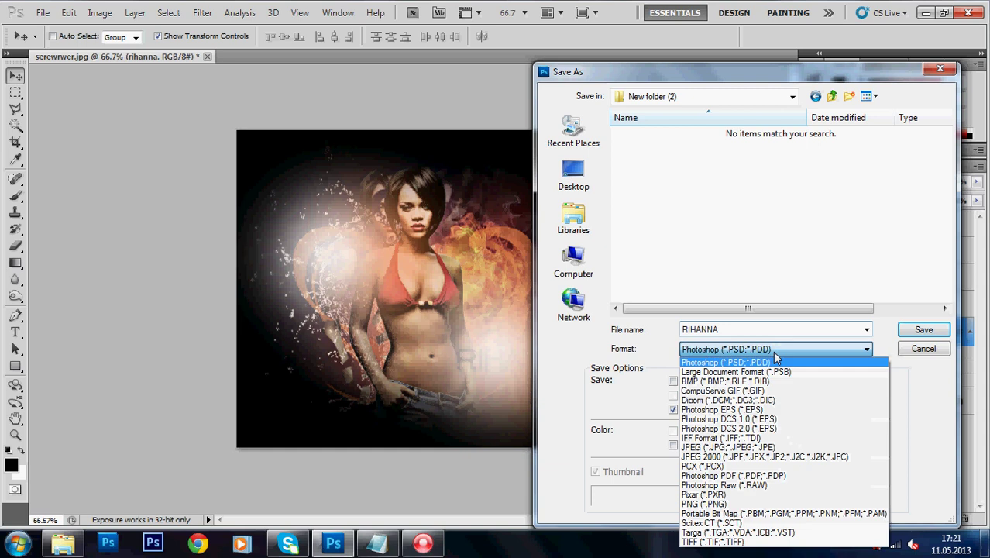
pyautogui.click(728, 447)
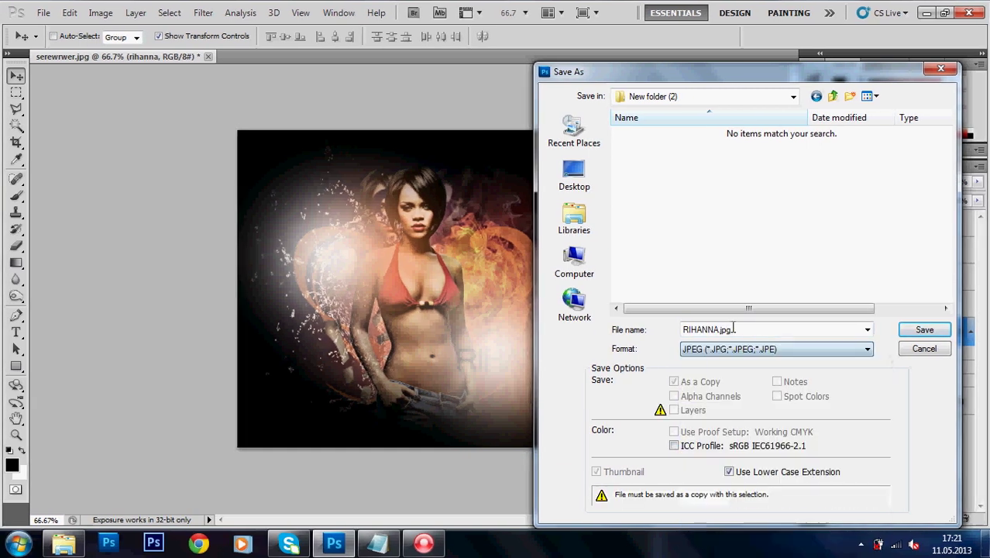
pyautogui.click(922, 330)
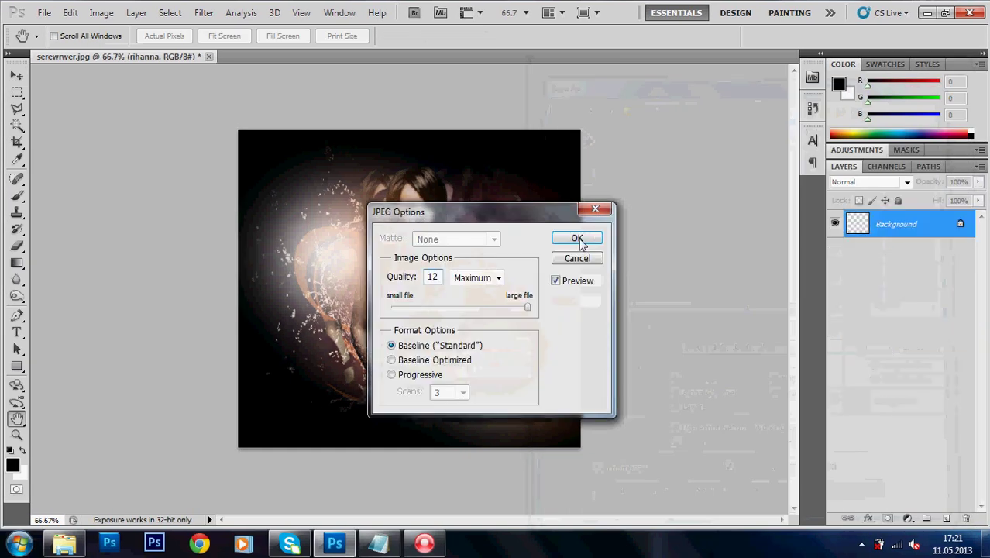
pyautogui.click(578, 237)
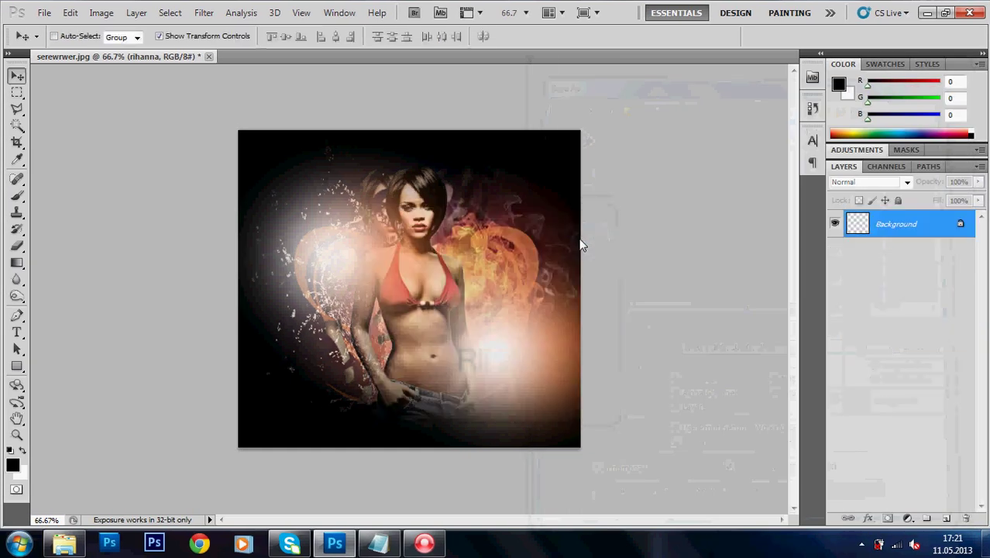
# Close the document without saving and open New folder (2) in Explorer.
pyautogui.click(209, 59)
pyautogui.click(460, 214)
pyautogui.click(73, 542)
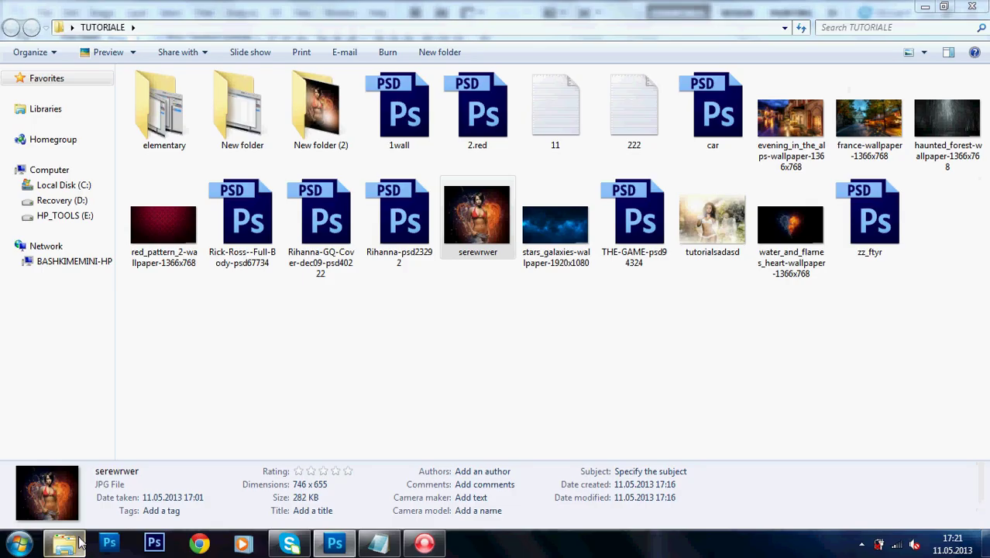
pyautogui.click(163, 109)
pyautogui.click(332, 339)
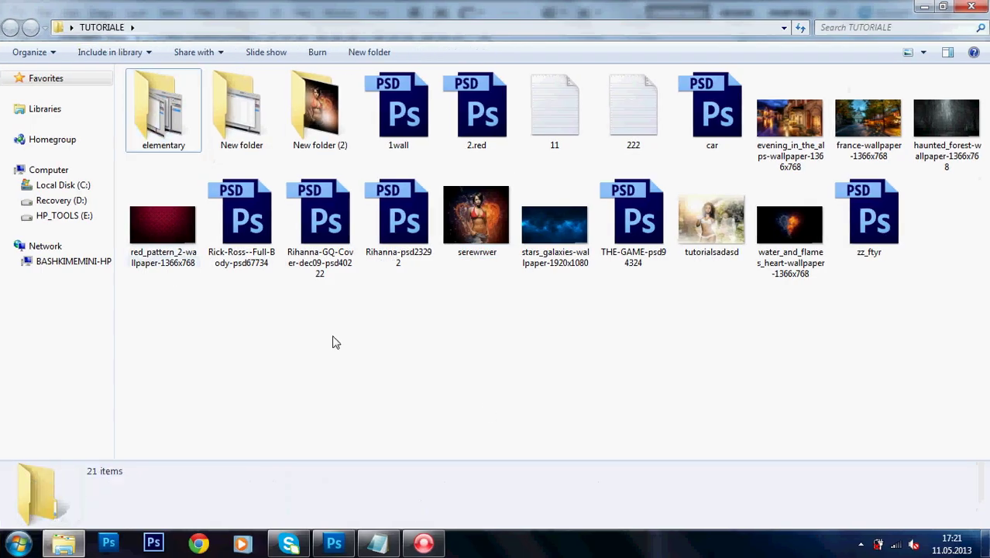
pyautogui.doubleClick(334, 152)
# Open RIHANNA.jpg in Picasa Photo Viewer and zoom in on the torso.
pyautogui.doubleClick(190, 100)
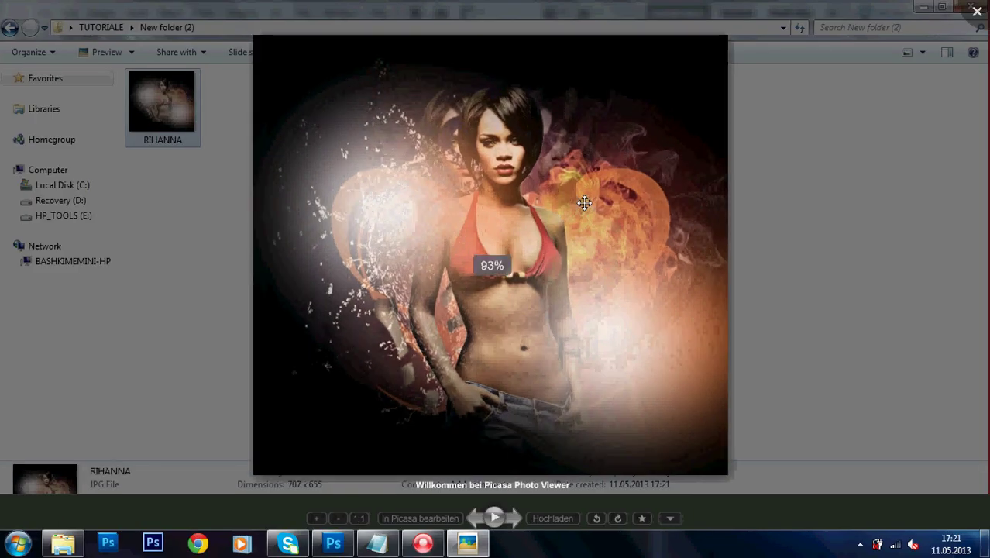
pyautogui.scroll(3, 584, 203)
pyautogui.scroll(2, 581, 203)
pyautogui.scroll(2, 569, 178)
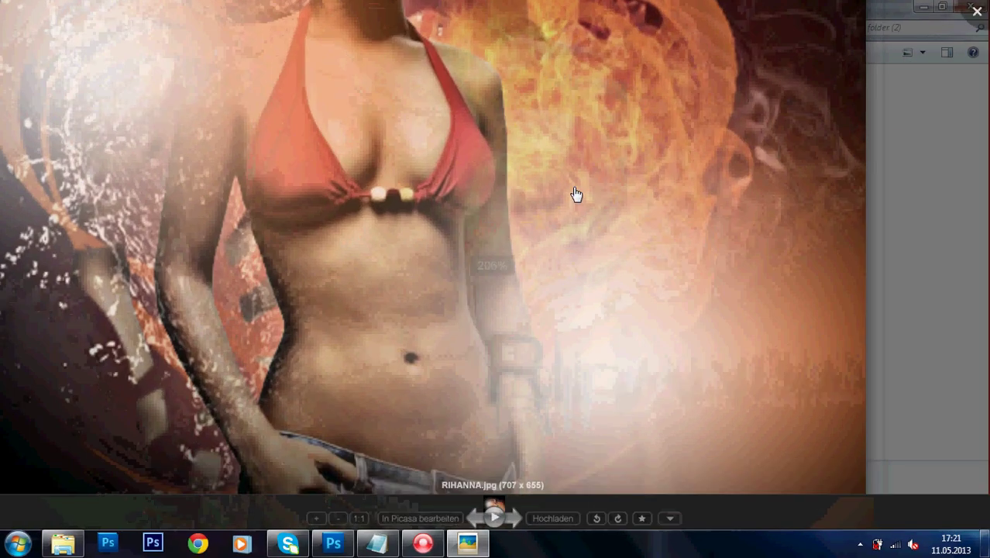
pyautogui.moveTo(574, 194); pyautogui.dragTo(527, 120)
pyautogui.scroll(-3, 394, 287)
pyautogui.scroll(2, 290, 192)
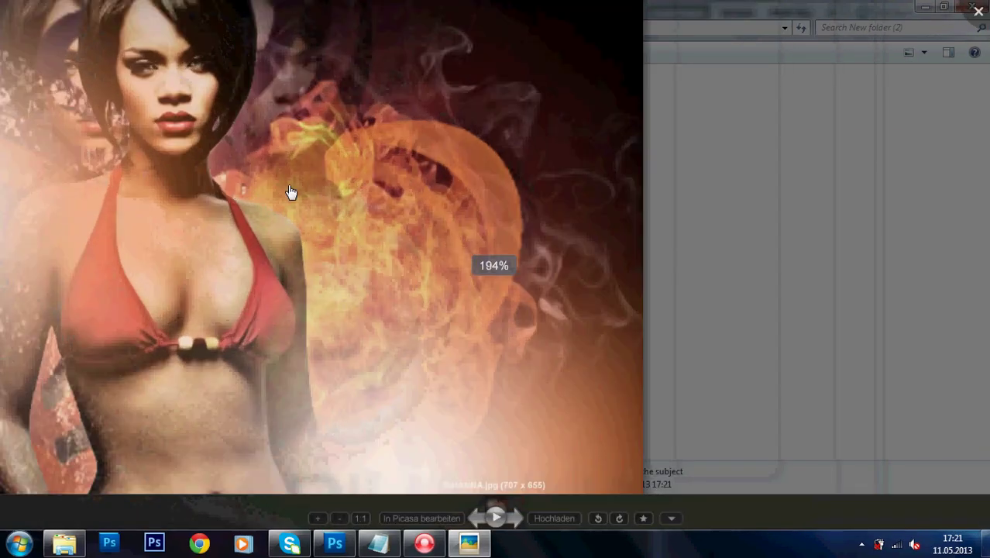
# Zoom and pan across the enlarged photo to inspect the face and torso.
pyautogui.moveTo(290, 192); pyautogui.dragTo(612, 278)
pyautogui.scroll(-4, 612, 277)
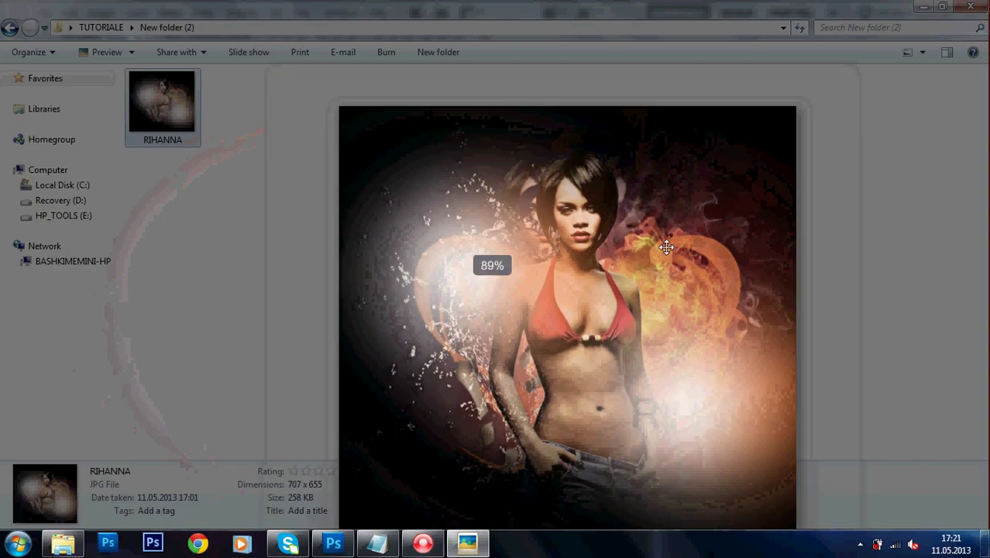
pyautogui.scroll(2, 542, 255)
pyautogui.scroll(2, 234, 380)
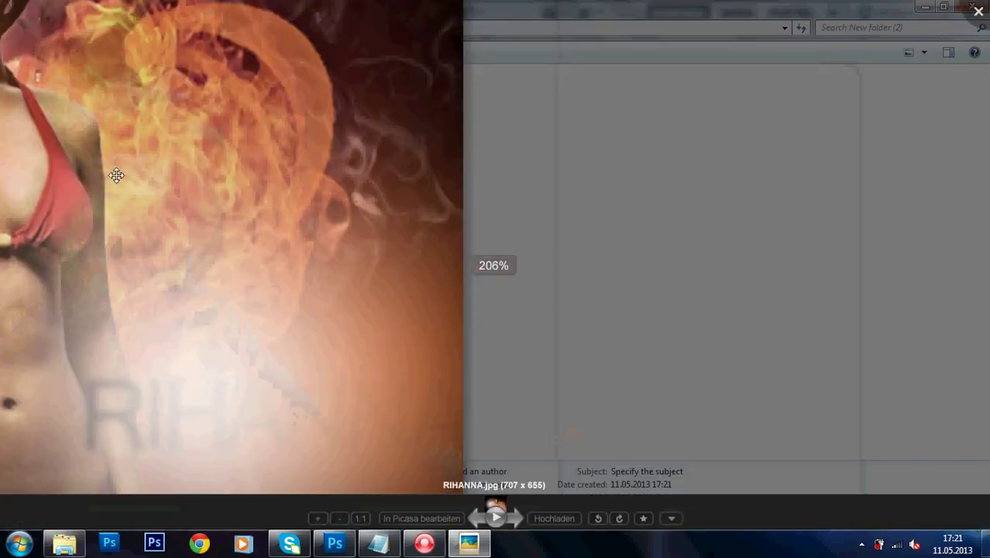
pyautogui.moveTo(115, 172)
pyautogui.mouseDown()
pyautogui.moveTo(518, 192)
pyautogui.moveTo(579, 342)
pyautogui.mouseUp()
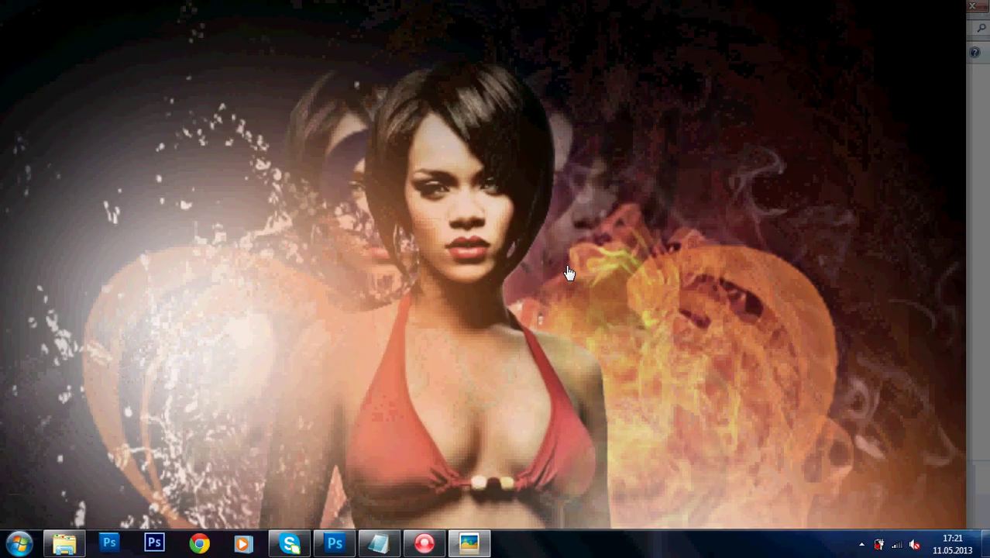
pyautogui.scroll(-3, 521, 99)
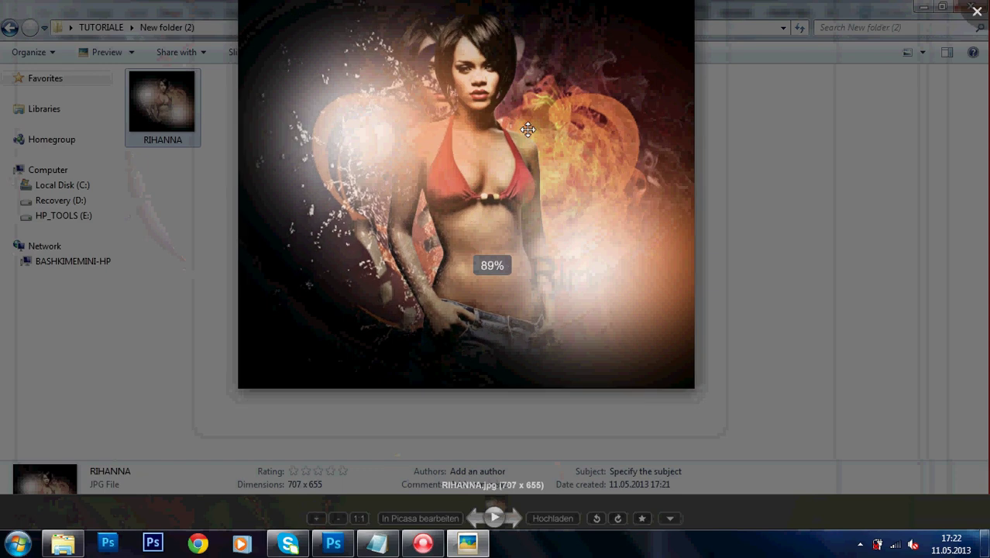
pyautogui.scroll(5, 528, 130)
pyautogui.moveTo(526, 137); pyautogui.dragTo(721, 469)
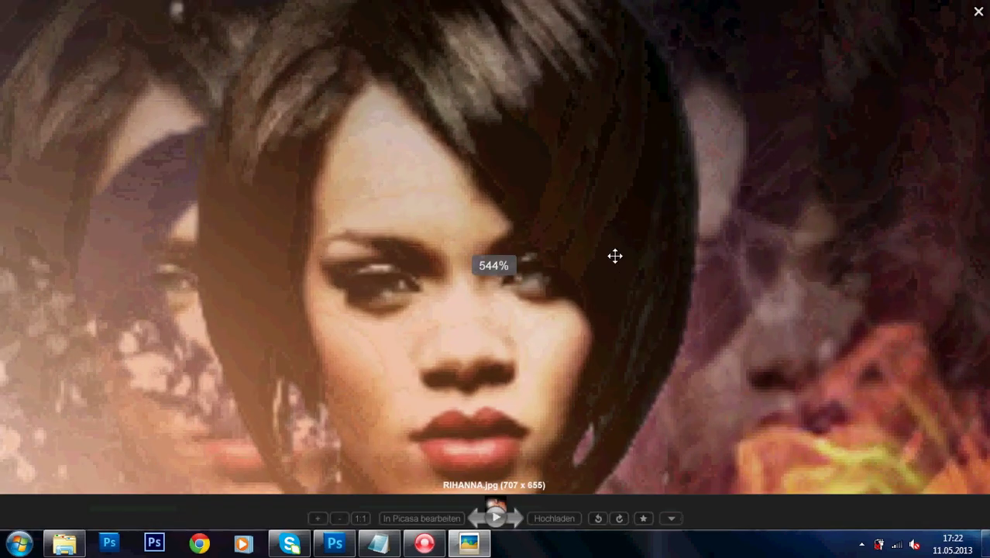
pyautogui.scroll(-2, 601, 268)
pyautogui.scroll(-2, 584, 272)
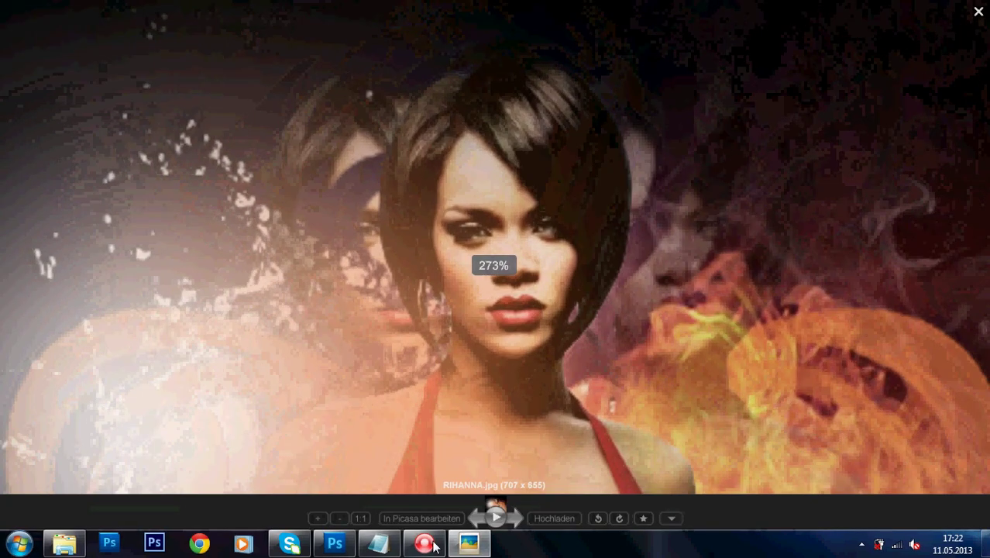
pyautogui.click(425, 543)
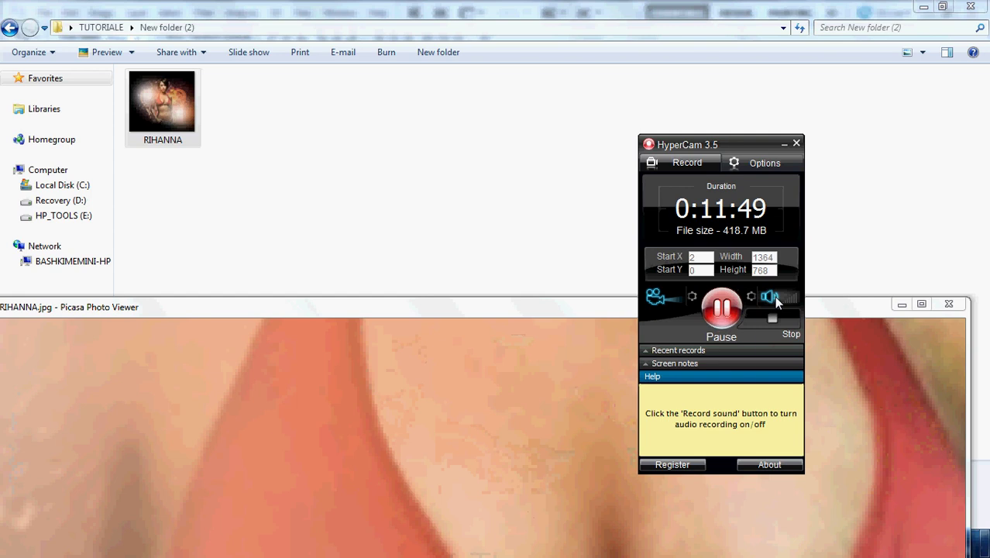